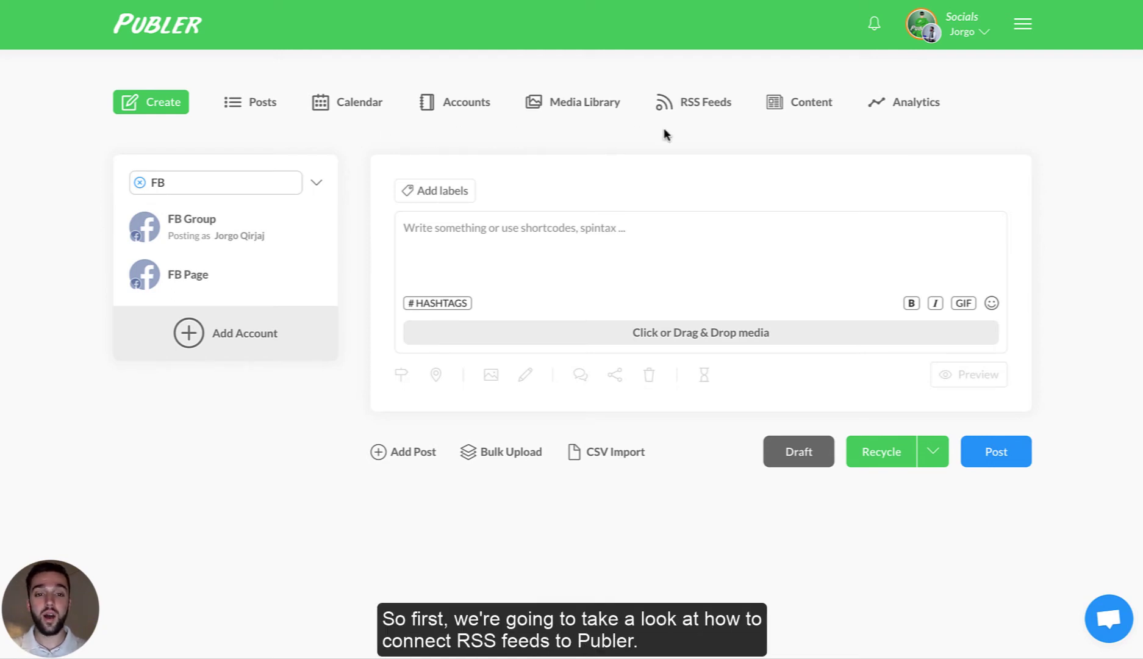
Start adding a new RSS feed and name it Publer
click(706, 104)
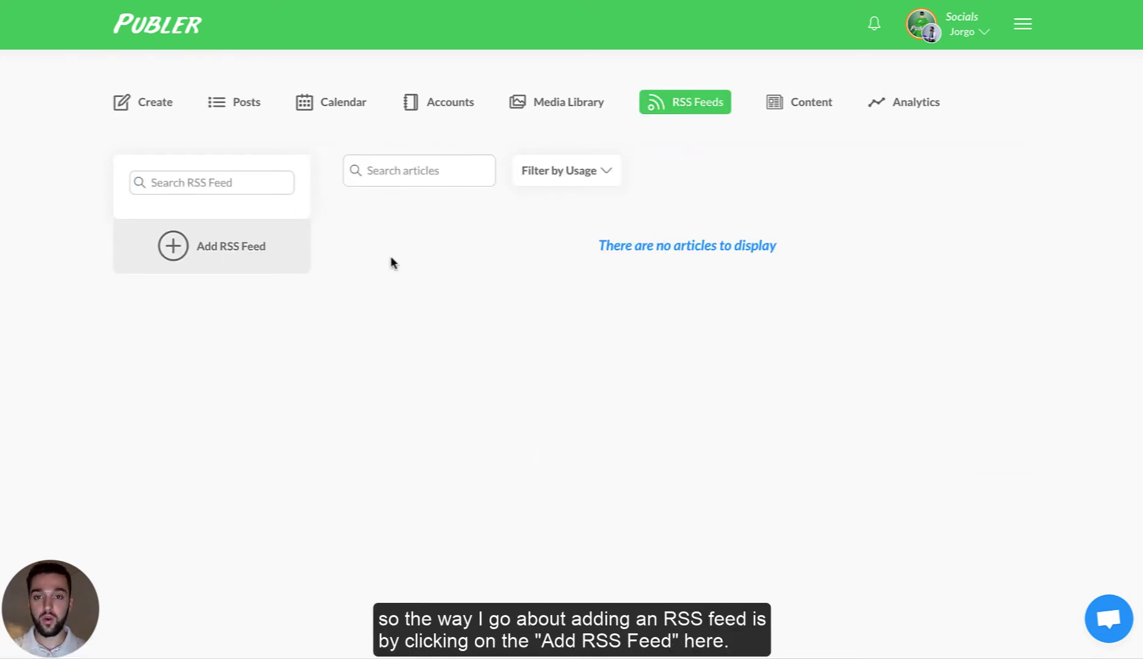
click(230, 250)
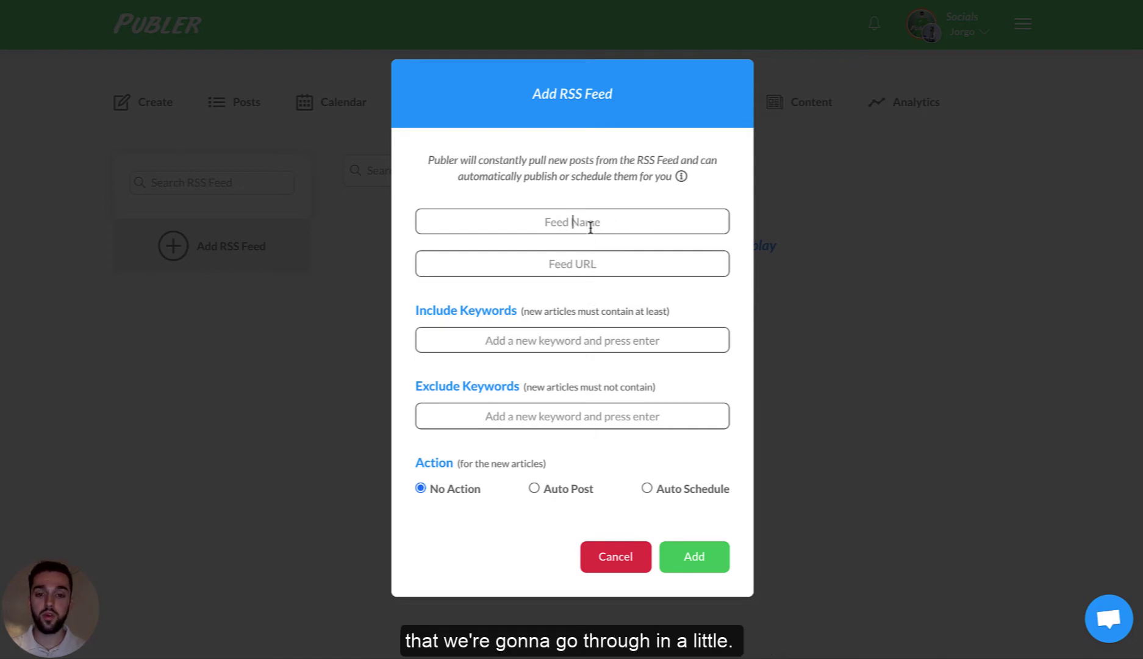
text(Publer)
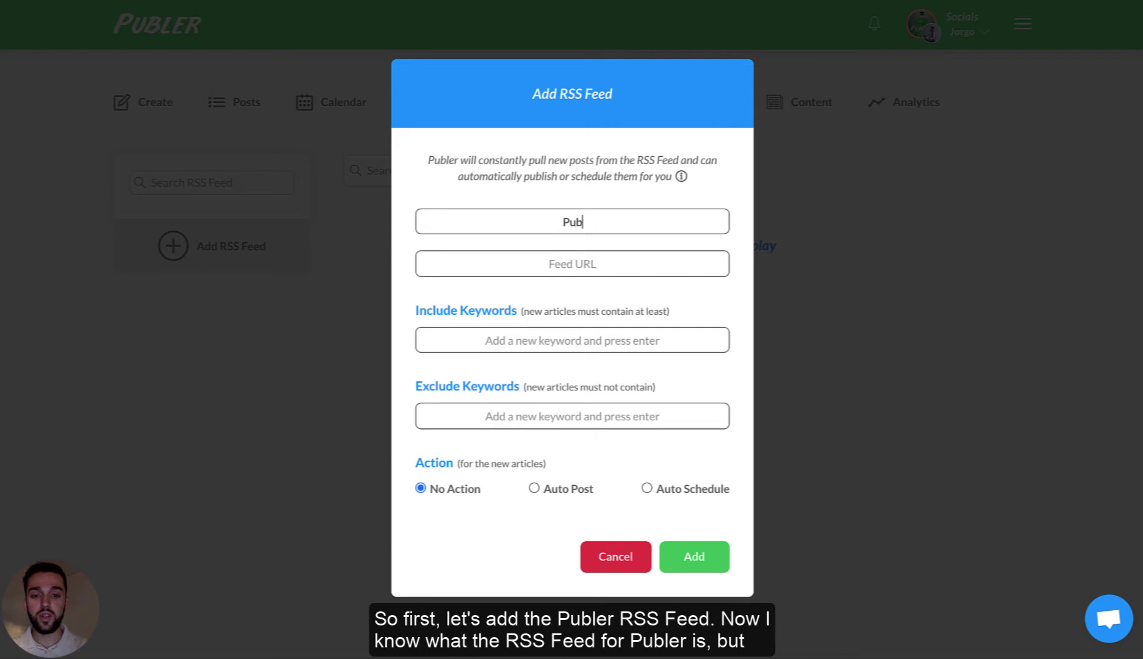
click(612, 263)
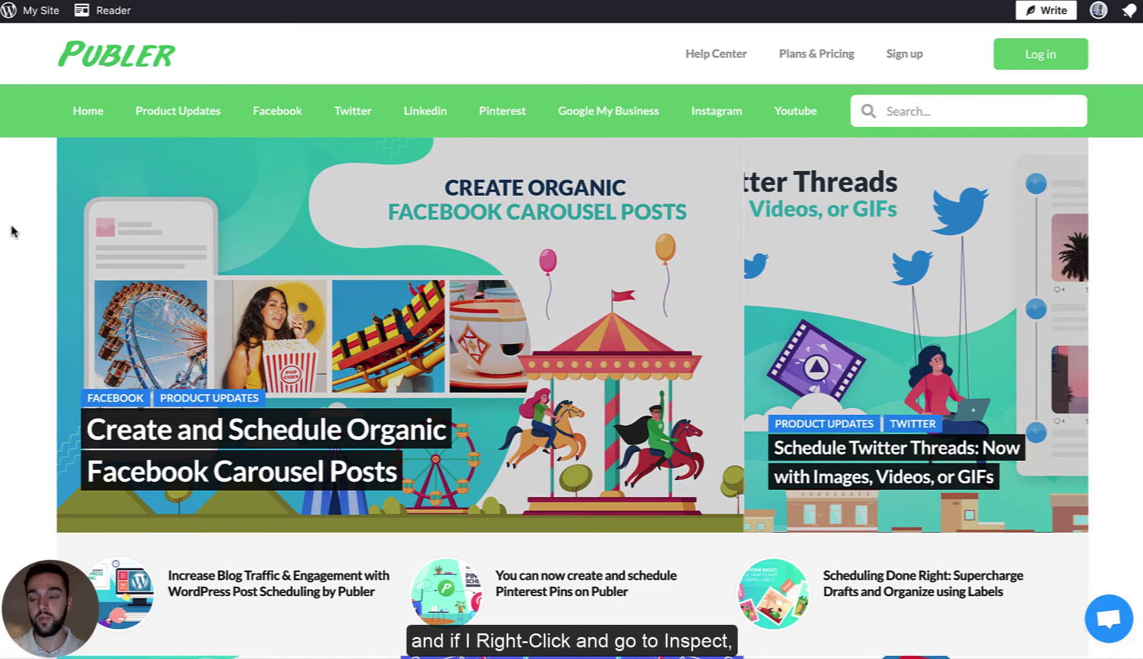
right_click(12, 230)
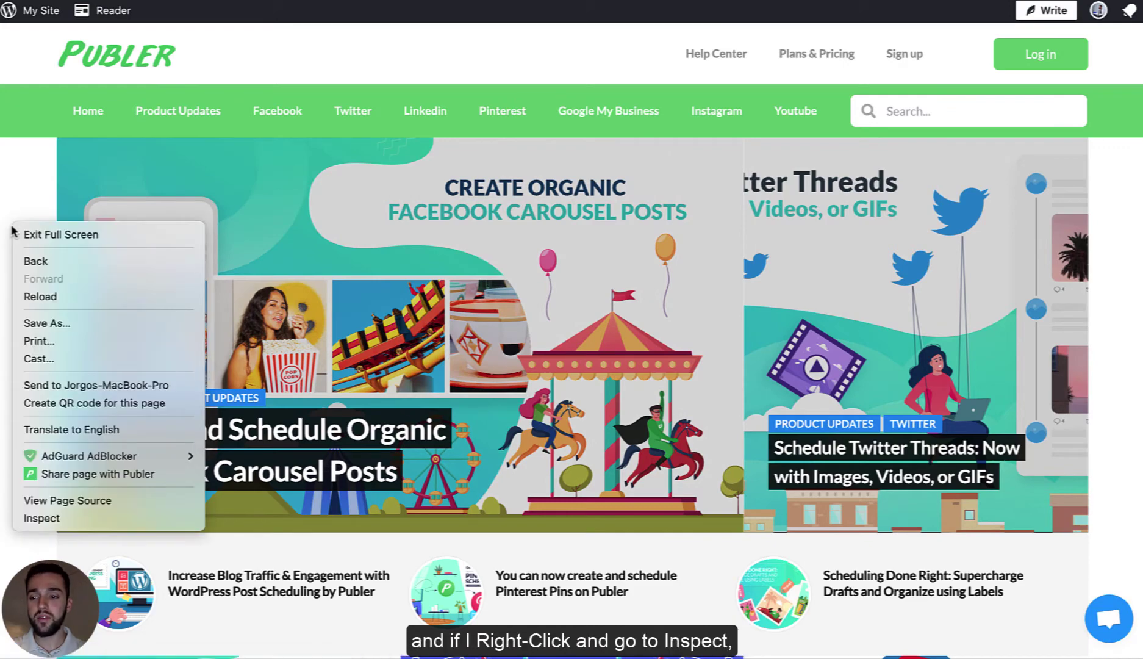
click(51, 519)
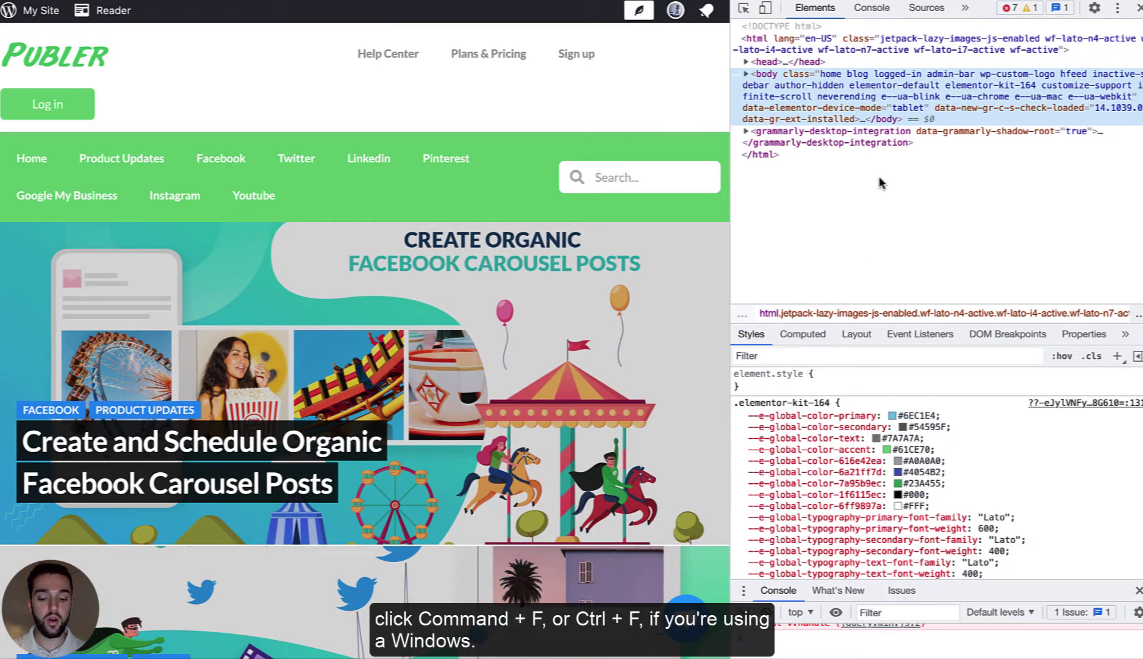
key(super+f)
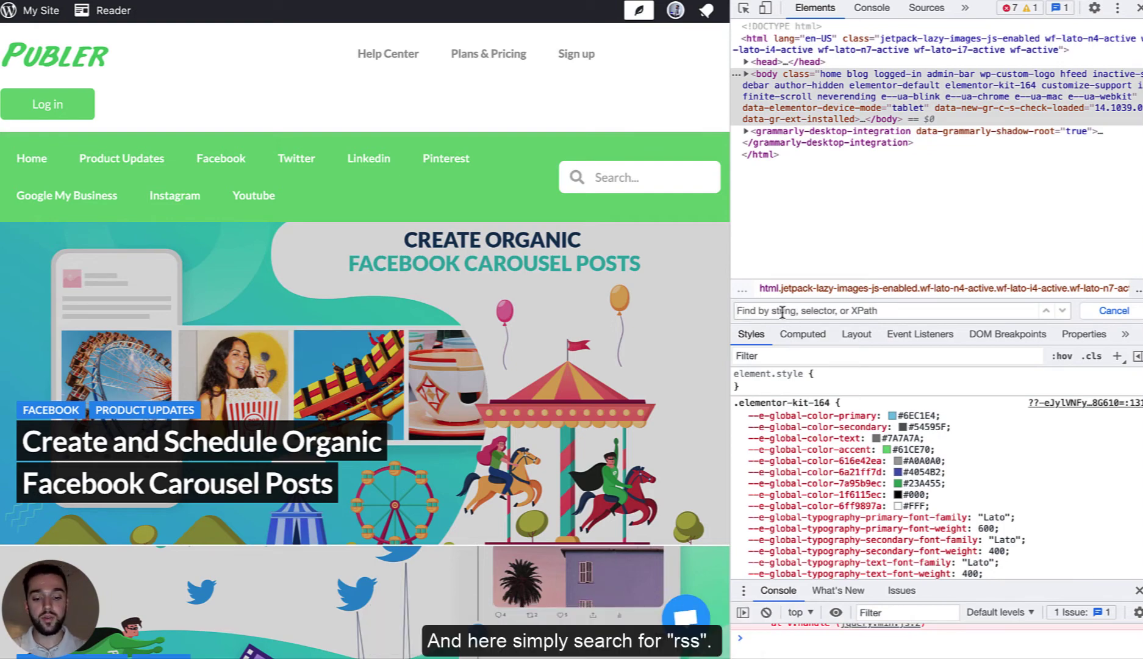
text(rss)
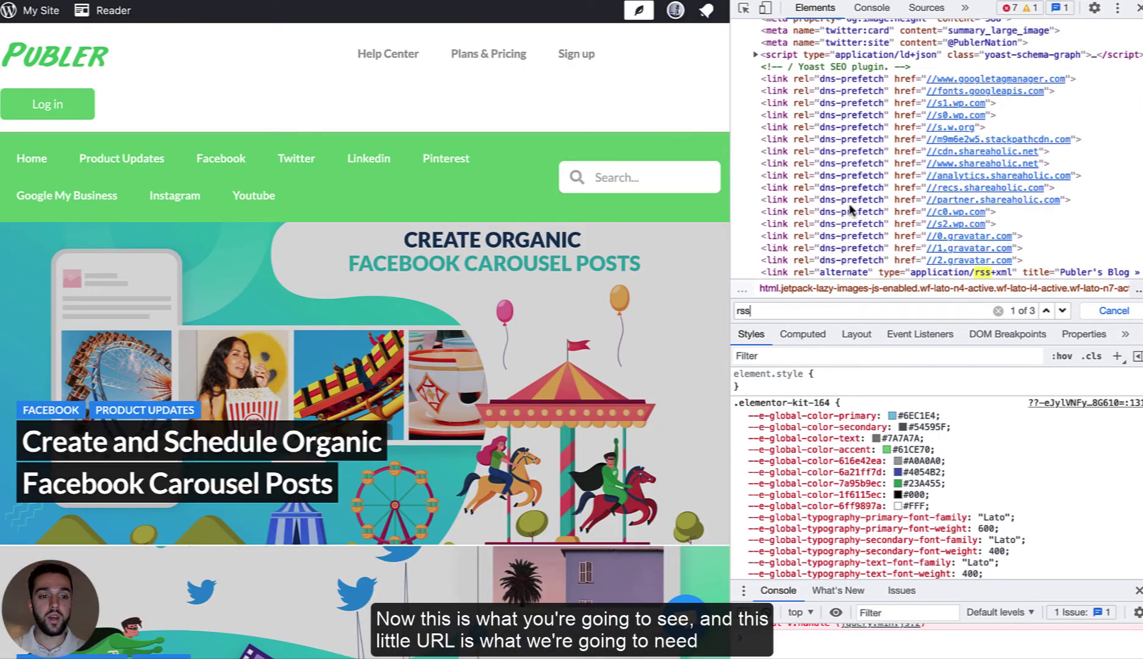
scroll(851, 210, down, 1)
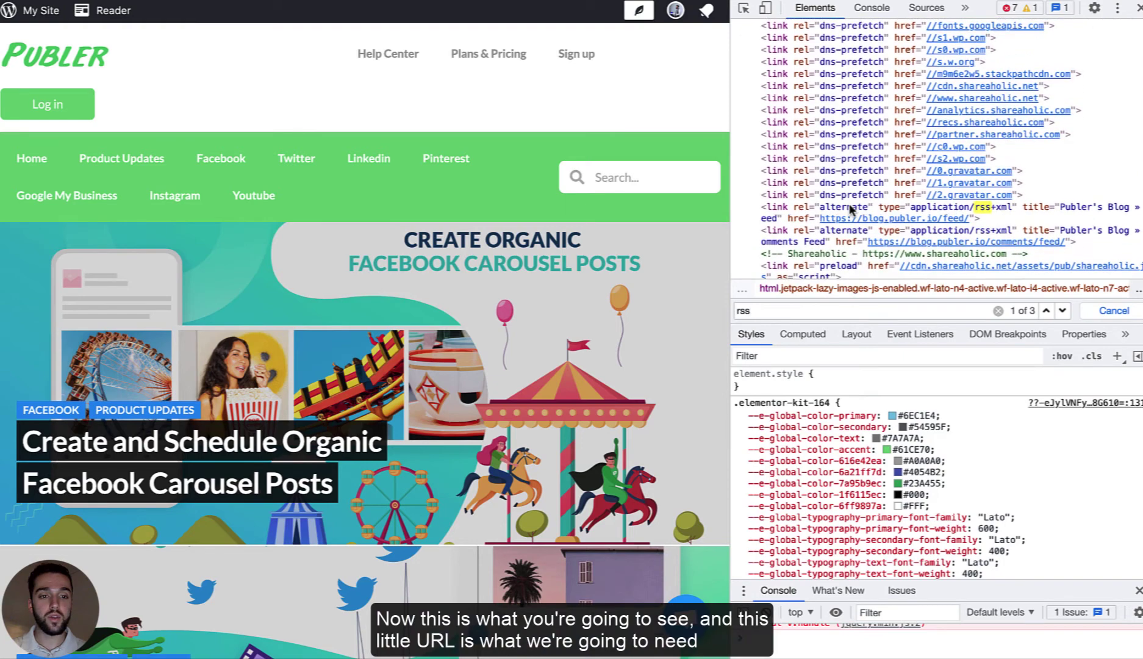
click(824, 222)
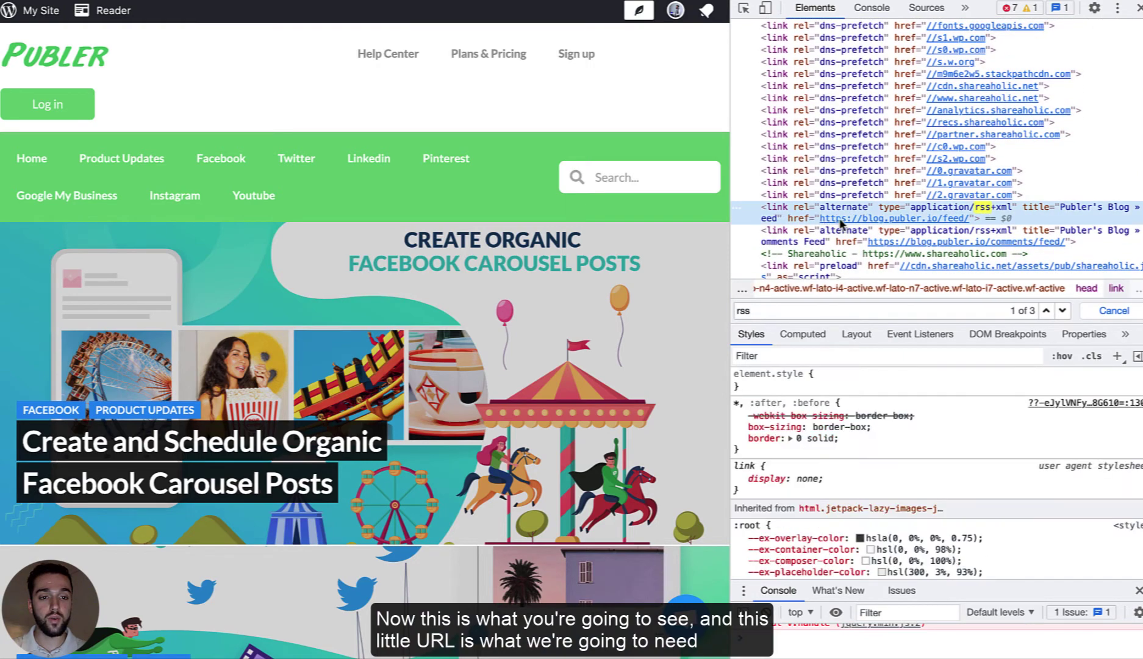
double_click(850, 219)
key(ctrl+c)
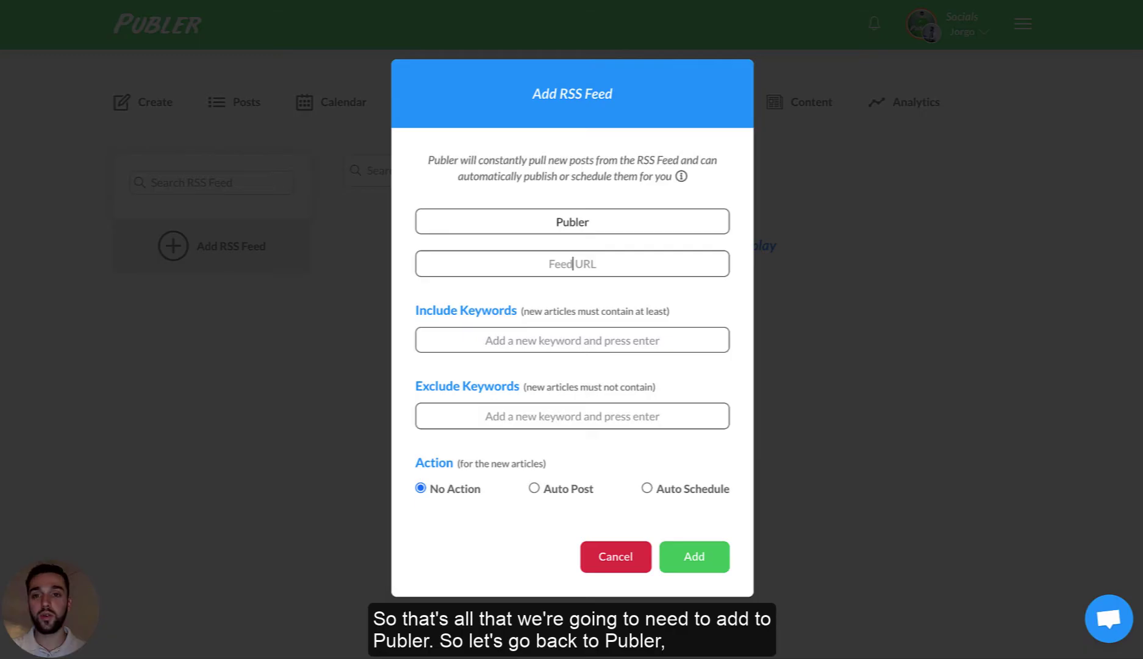
click(612, 269)
key(ctrl+v)
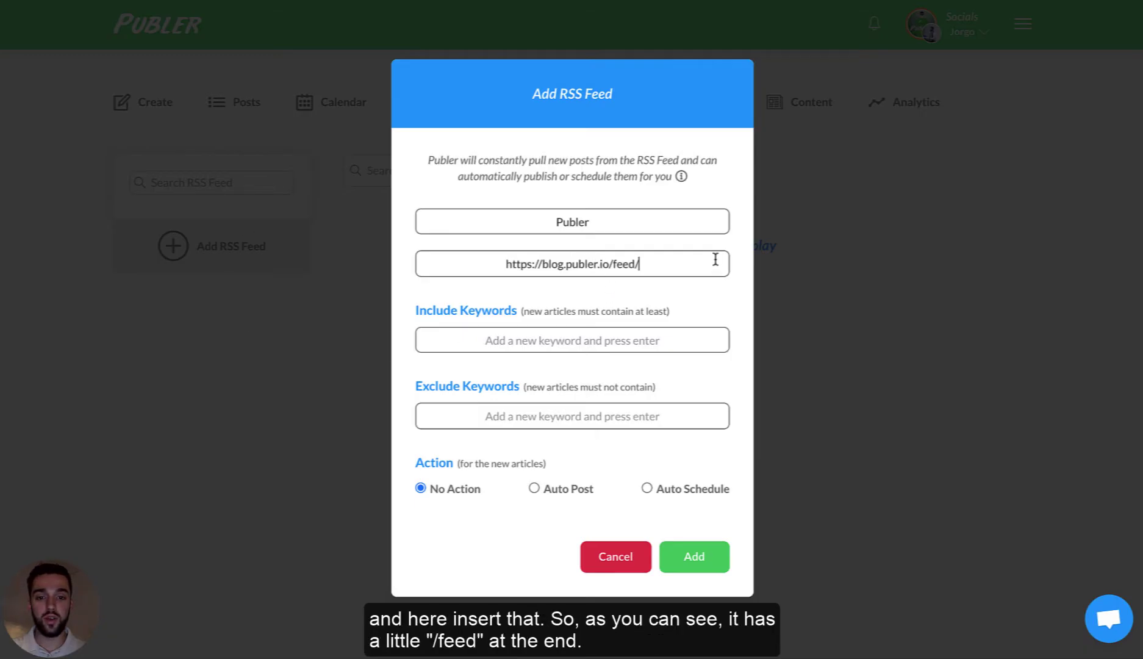
drag(646, 263, 614, 263)
click(616, 266)
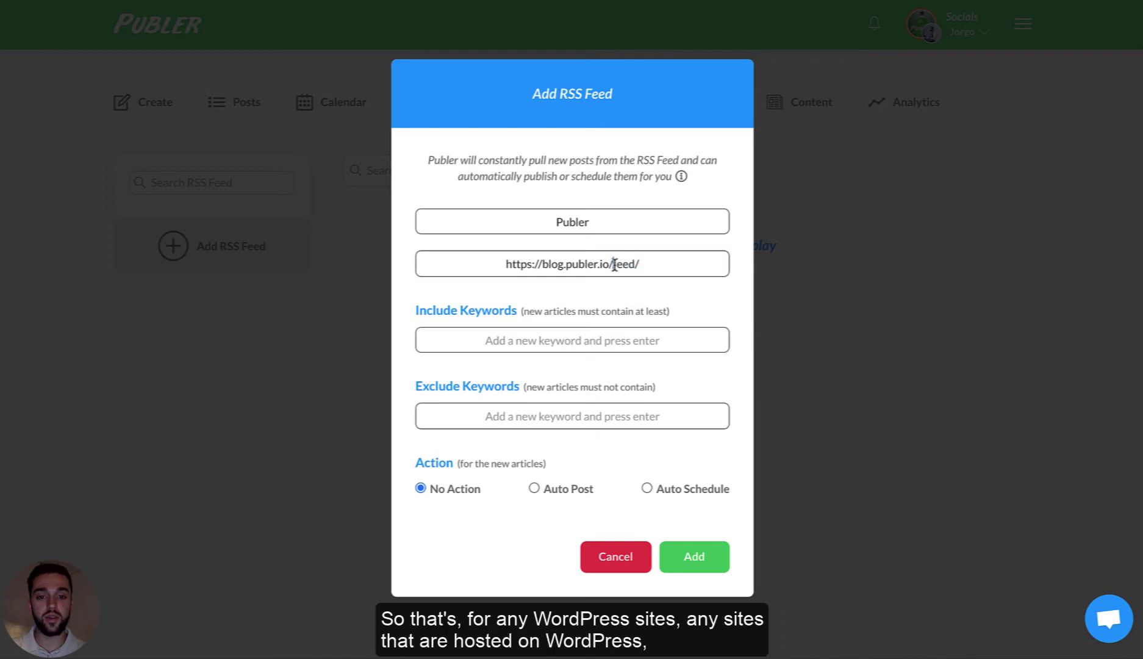
drag(612, 264, 664, 264)
key(BackSpace)
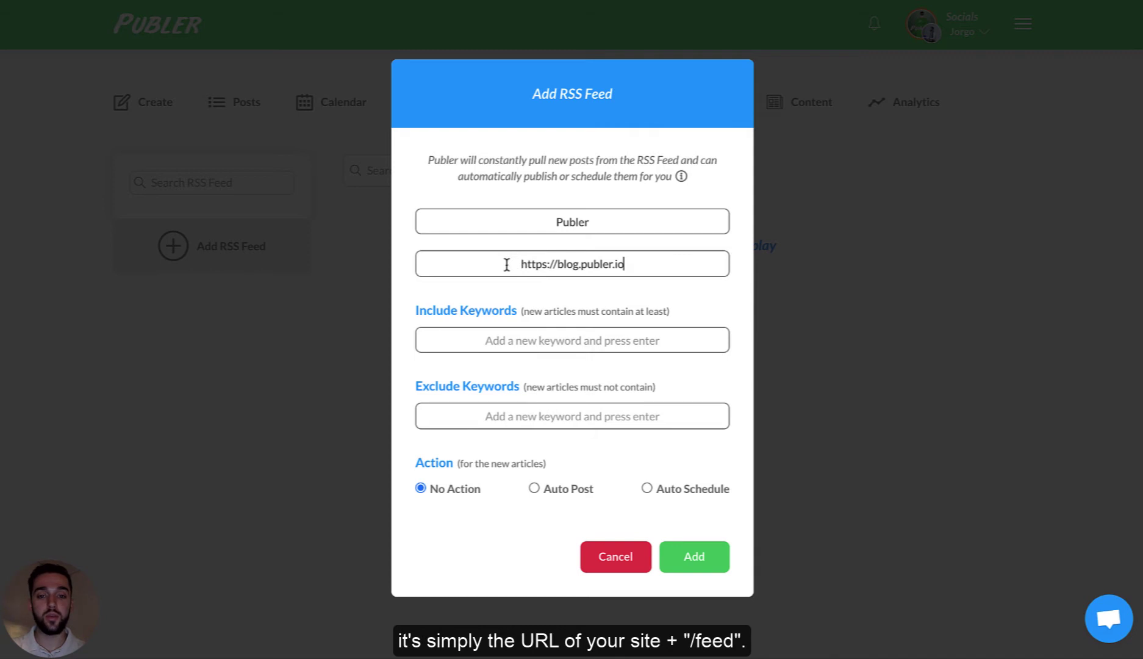
text(/feed)
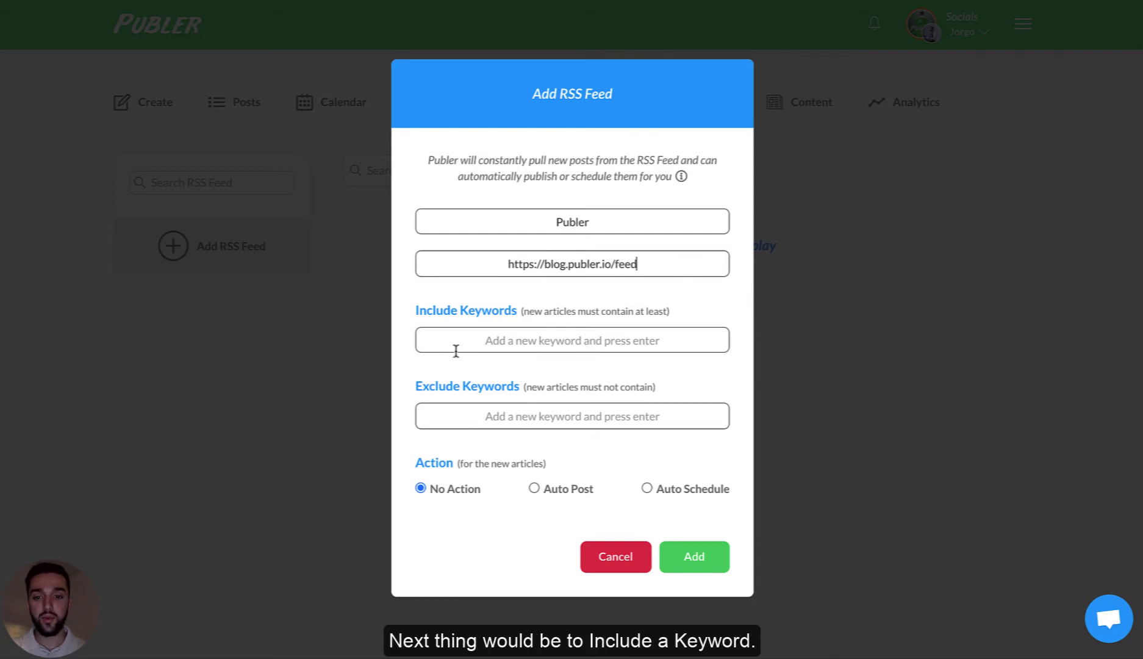
Add "crypto" as a keyword that new articles of the feed must contain
click(620, 337)
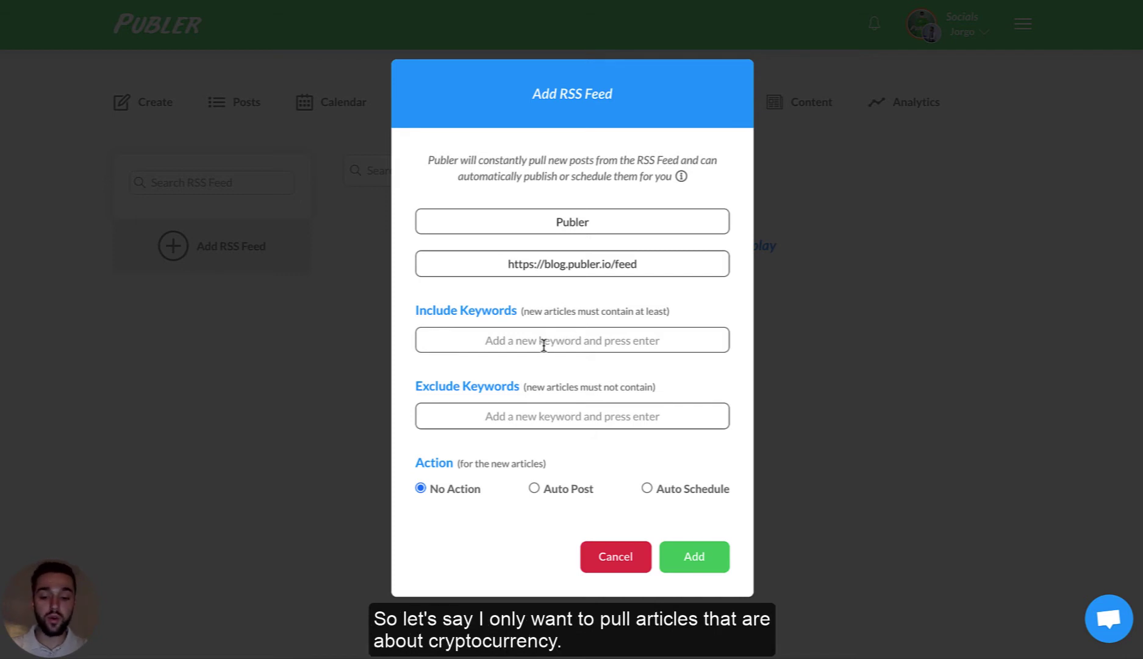
text(cry)
key(BackSpace)
text(yp)
key(BackSpace)
key(BackSpace)
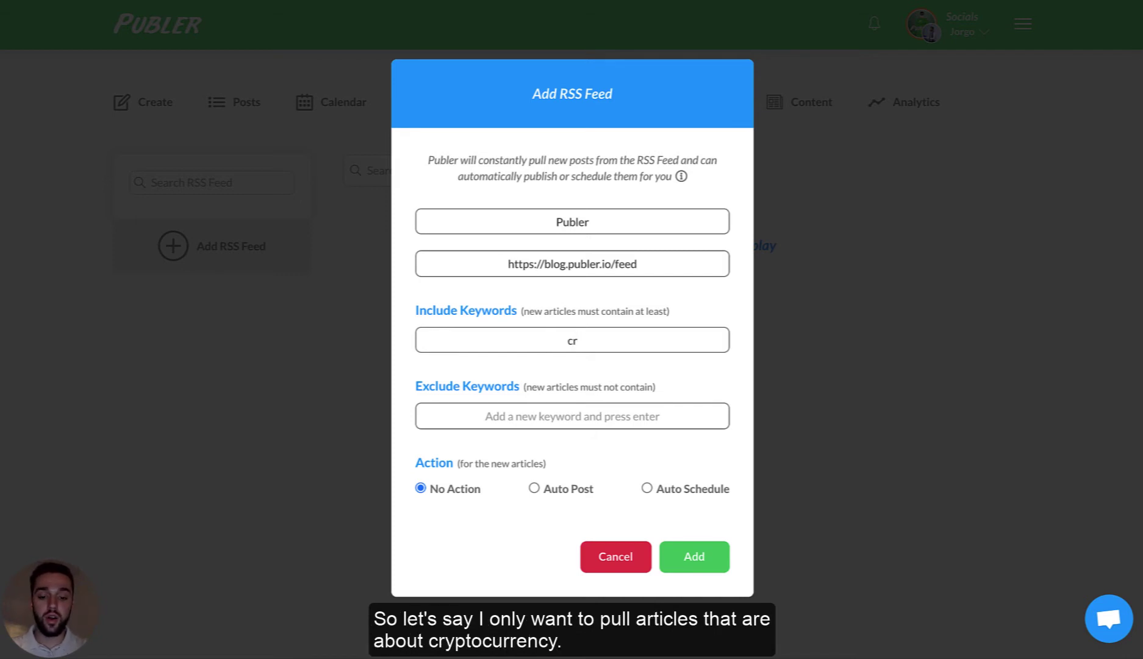
text(ypto)
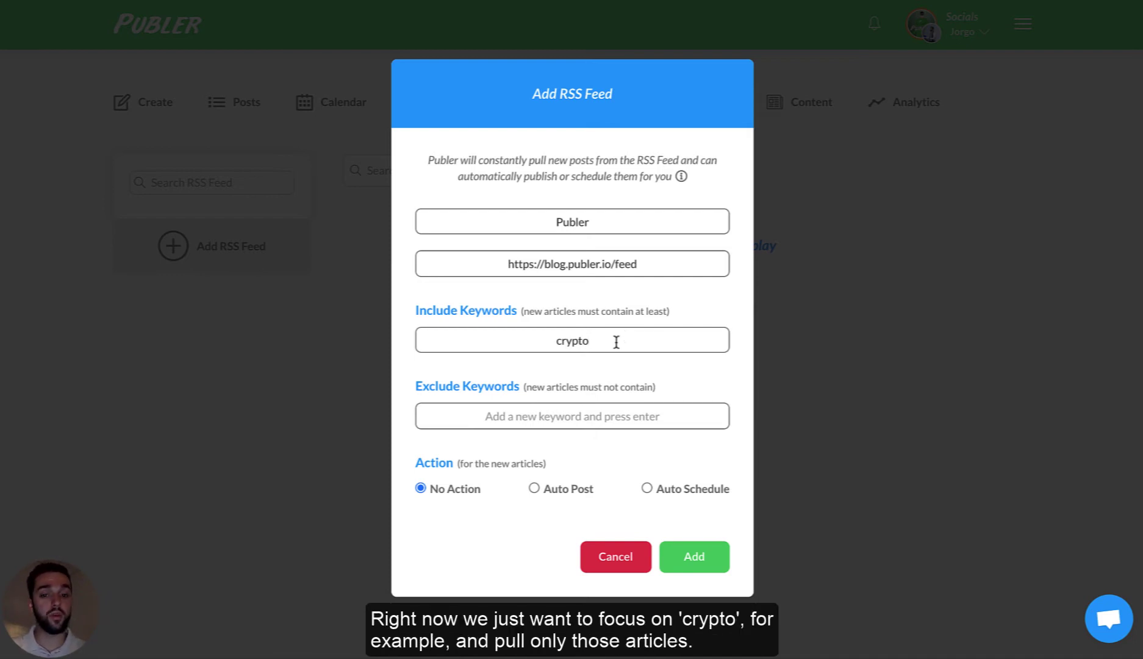
key(Return)
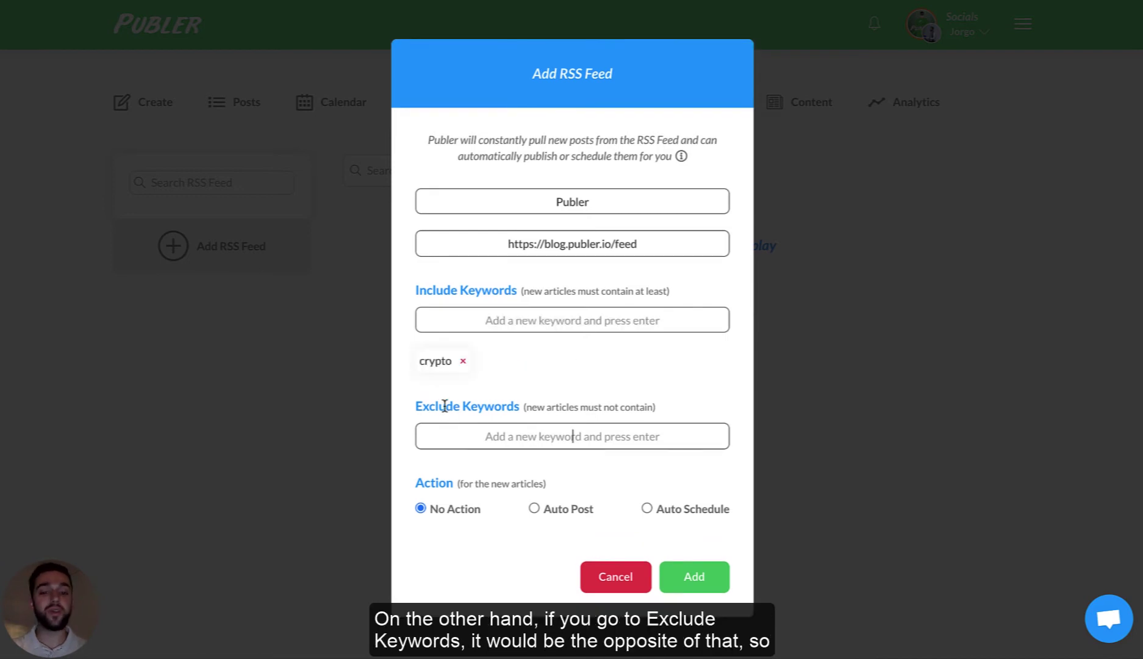
Add "real estate" as a keyword that new articles of the feed must not contain
click(560, 423)
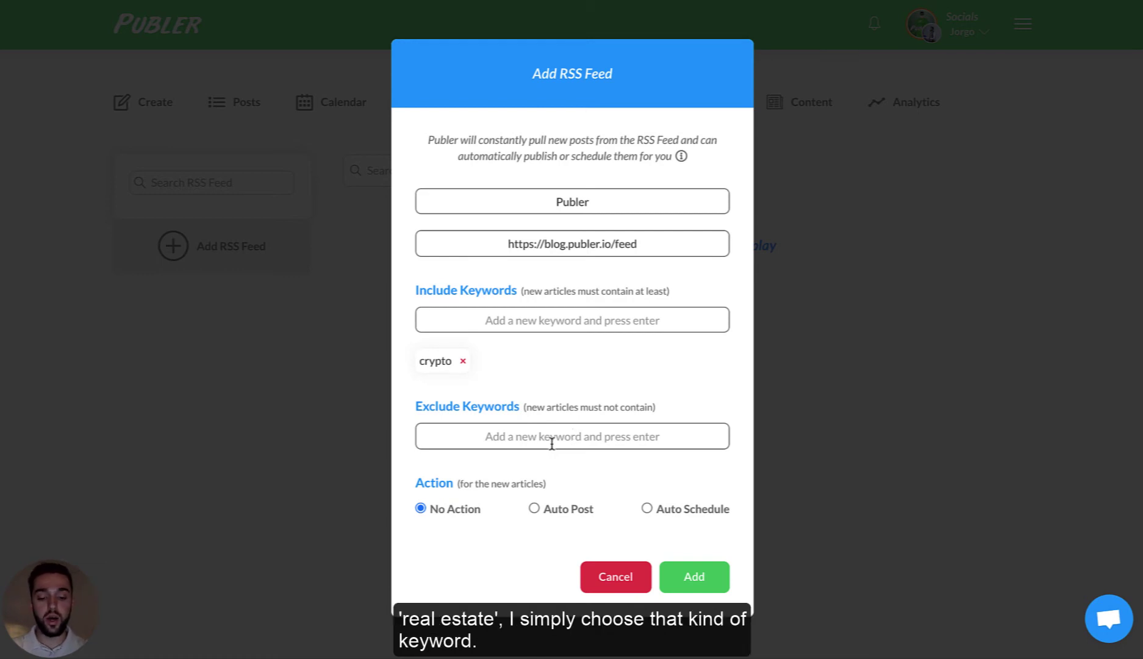
text(real e)
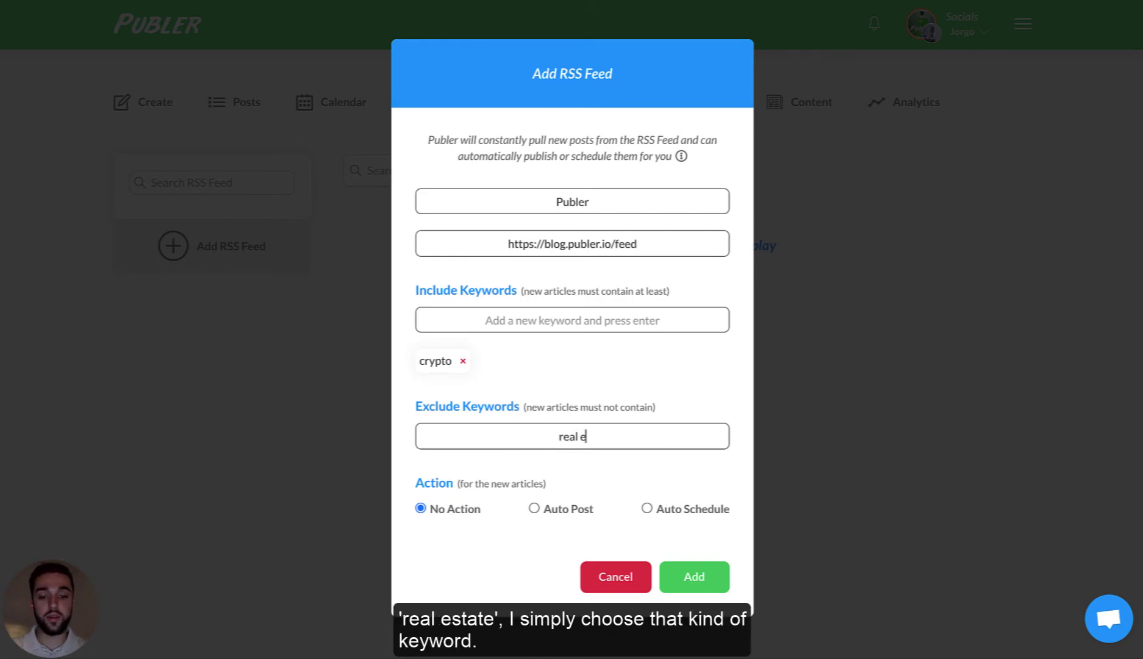
text(state)
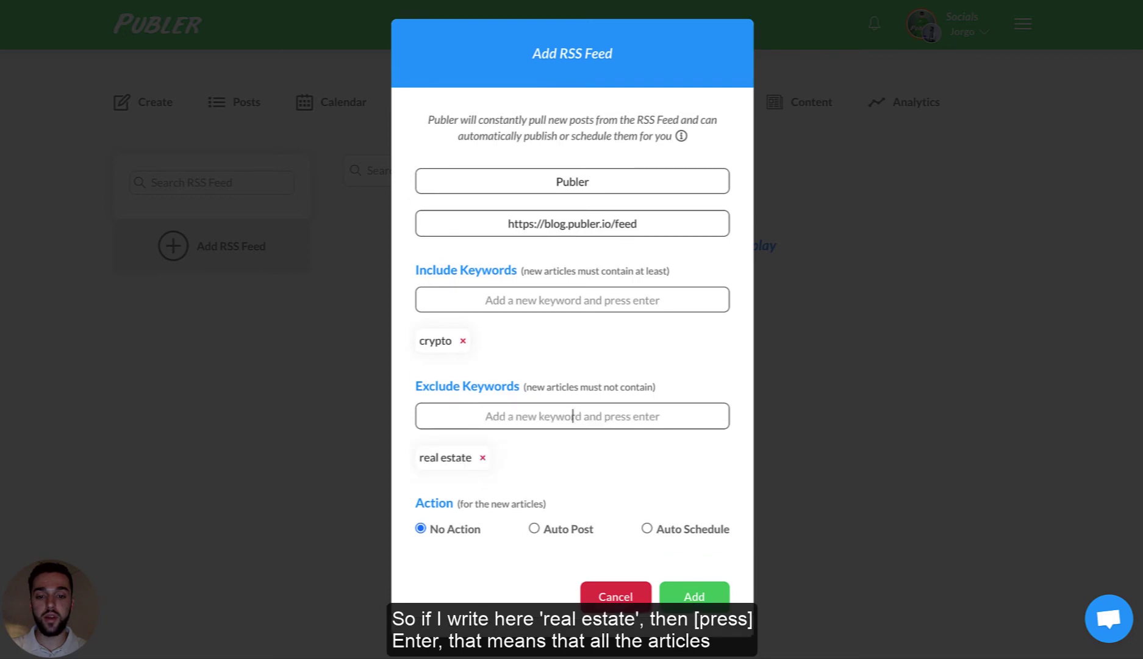
key(Return)
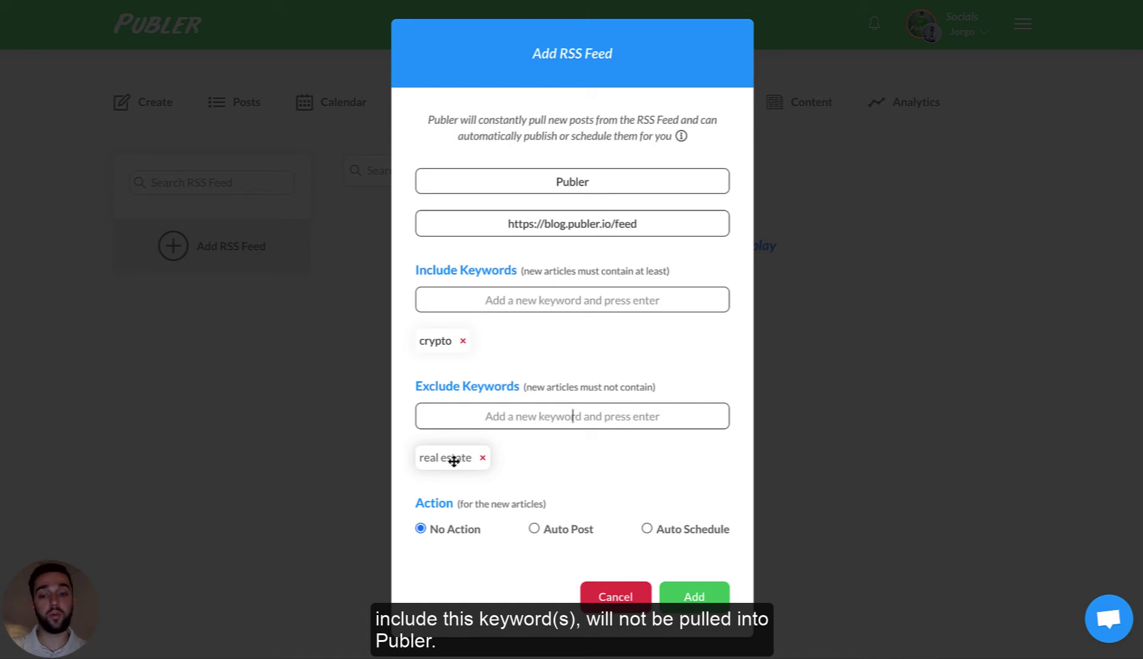
Remove the "crypto" include keyword and the "real estate" exclude keyword
click(463, 341)
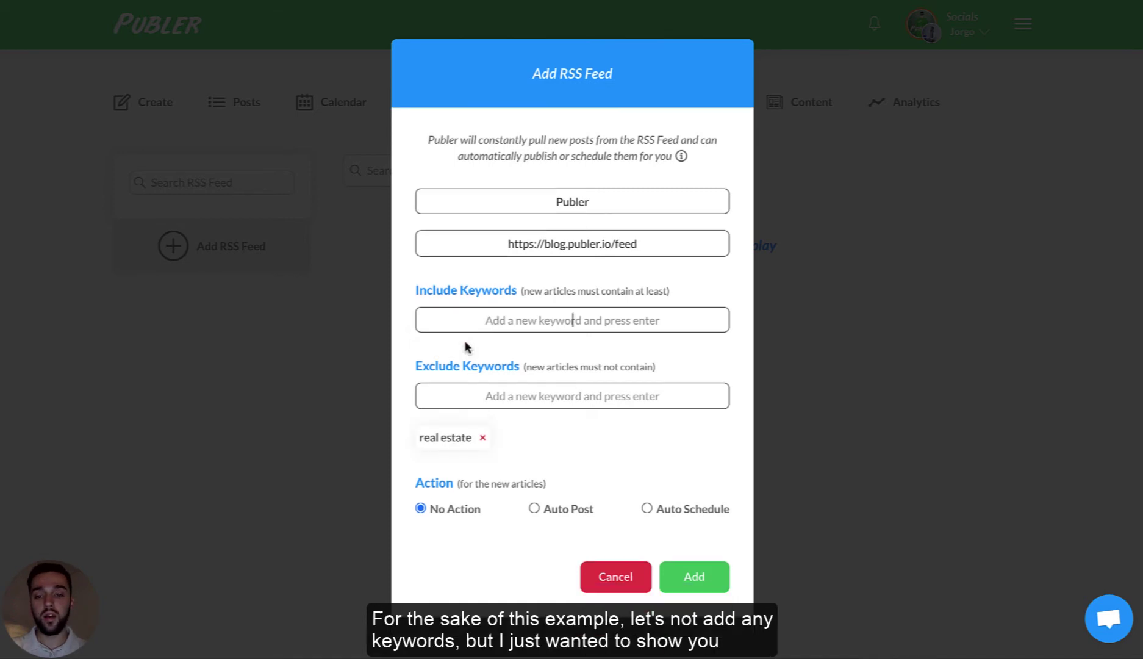
click(483, 440)
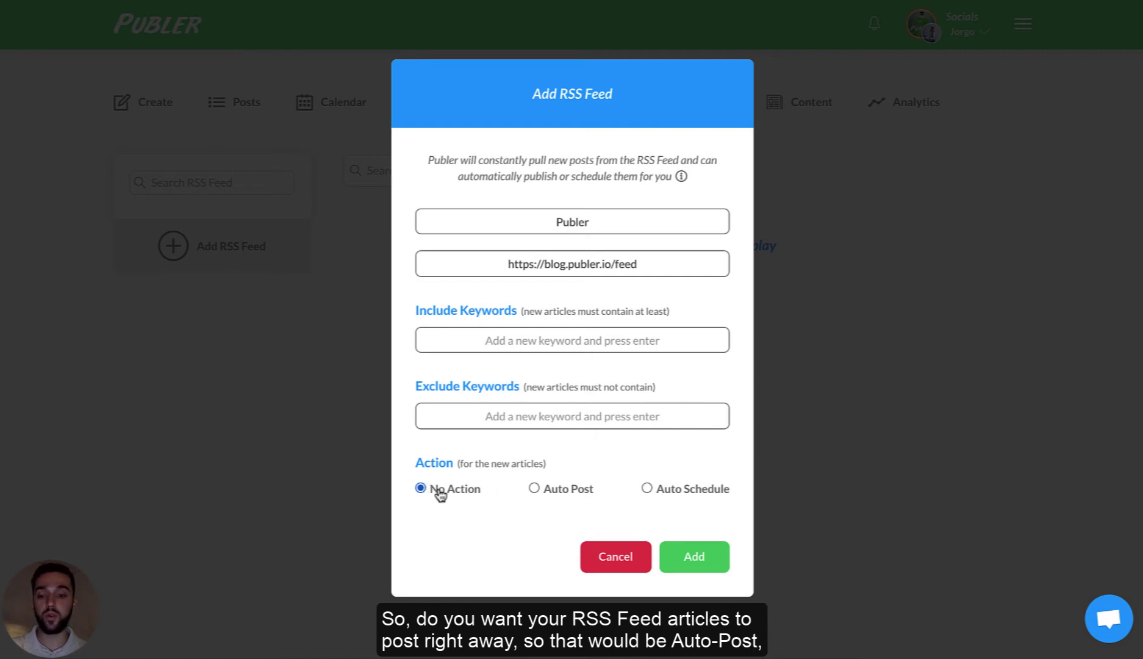
Try the Auto Post and Auto Schedule options, set the action to No Action, and add the feed
click(534, 489)
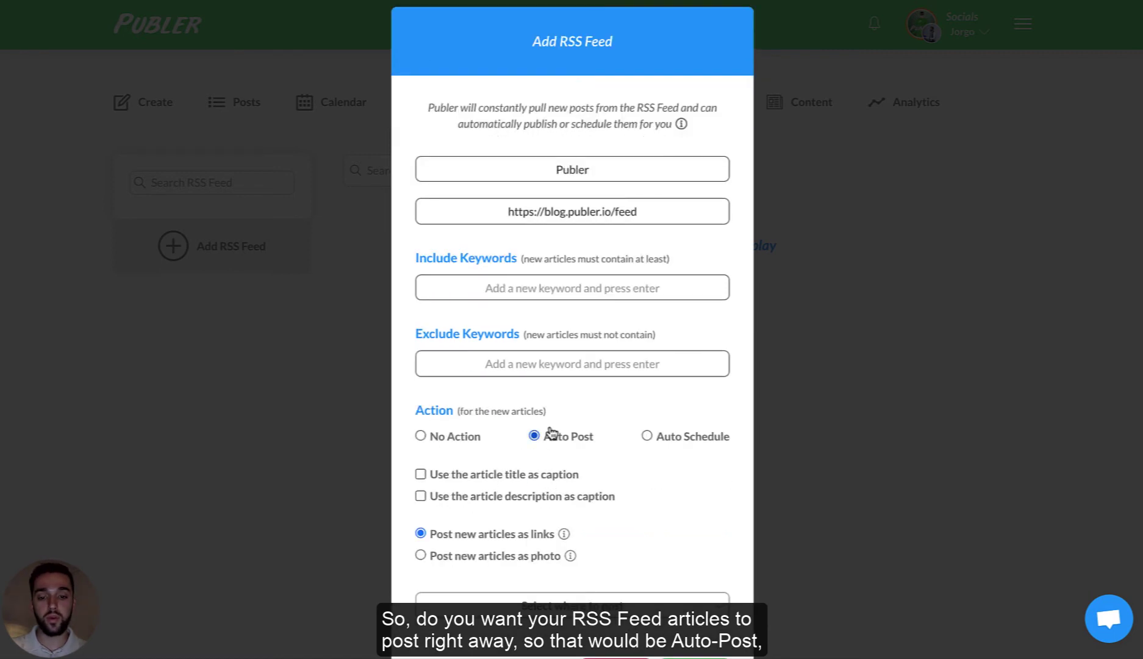
click(658, 439)
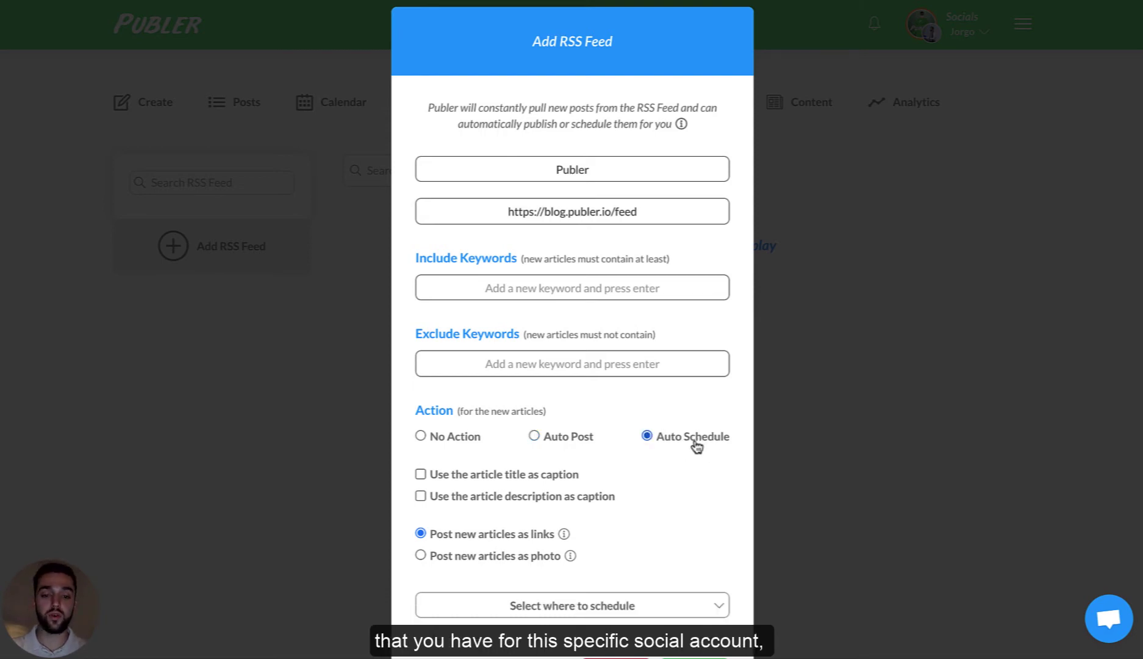
click(454, 438)
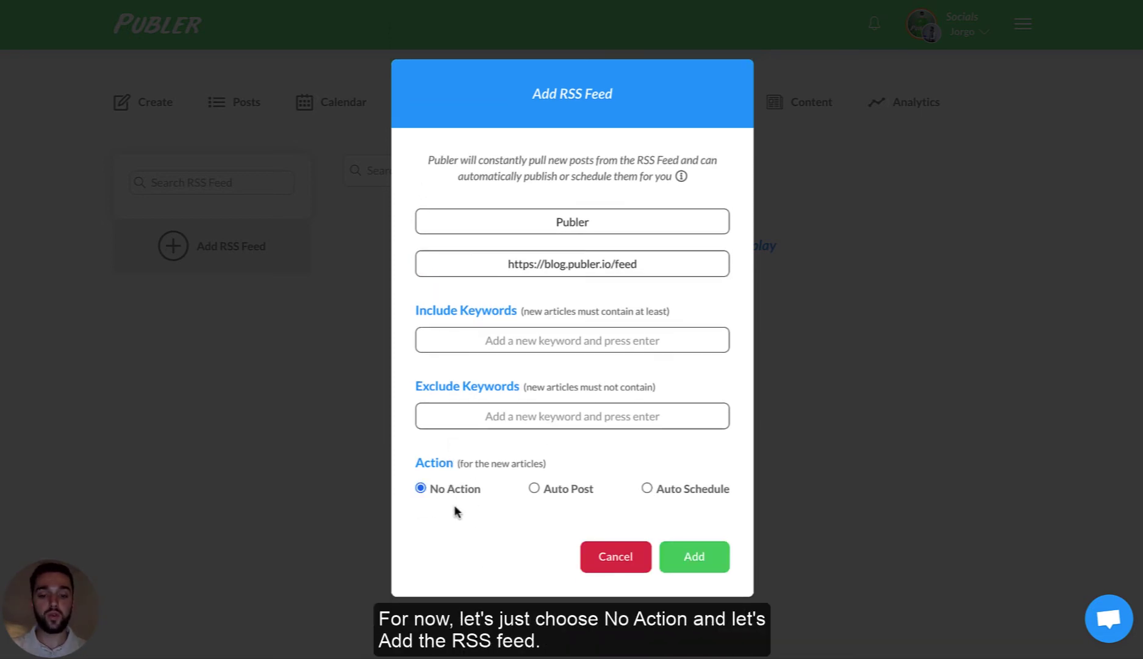
click(696, 561)
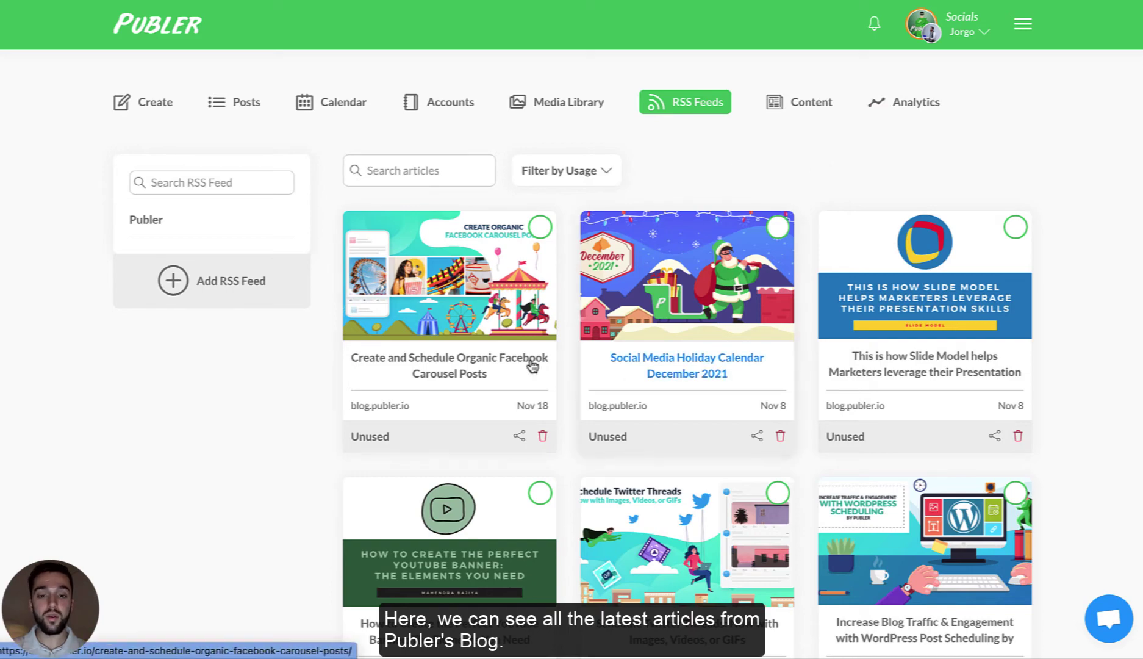
Look through the articles pulled from the Publer blog feed
scroll(737, 437, down, 8)
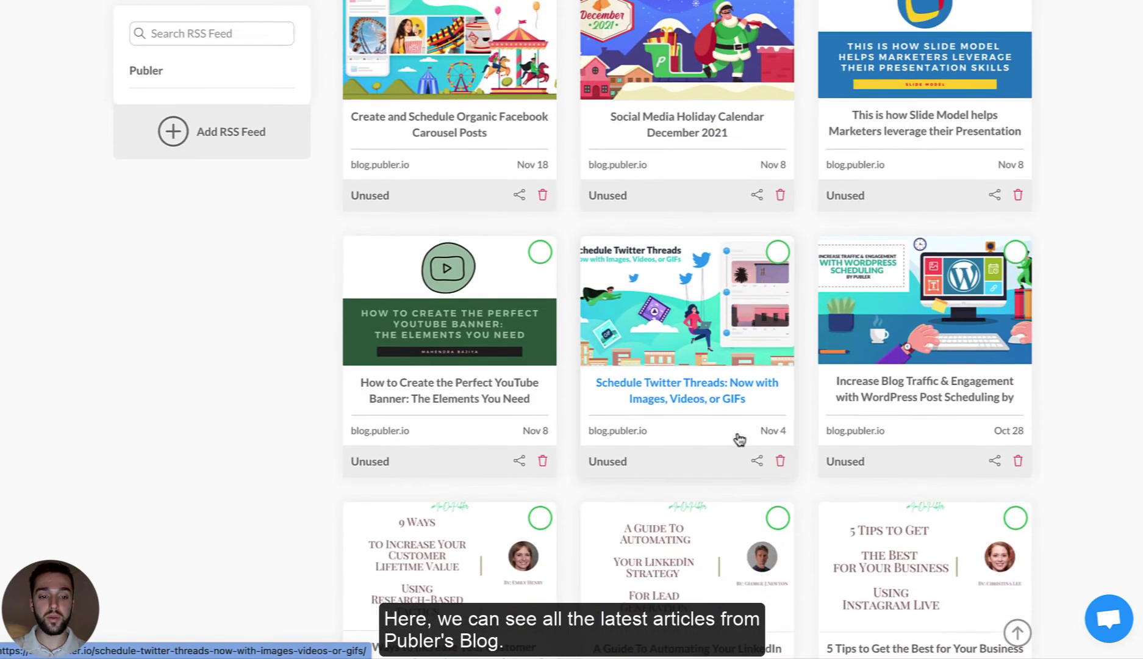
scroll(740, 438, up, 5)
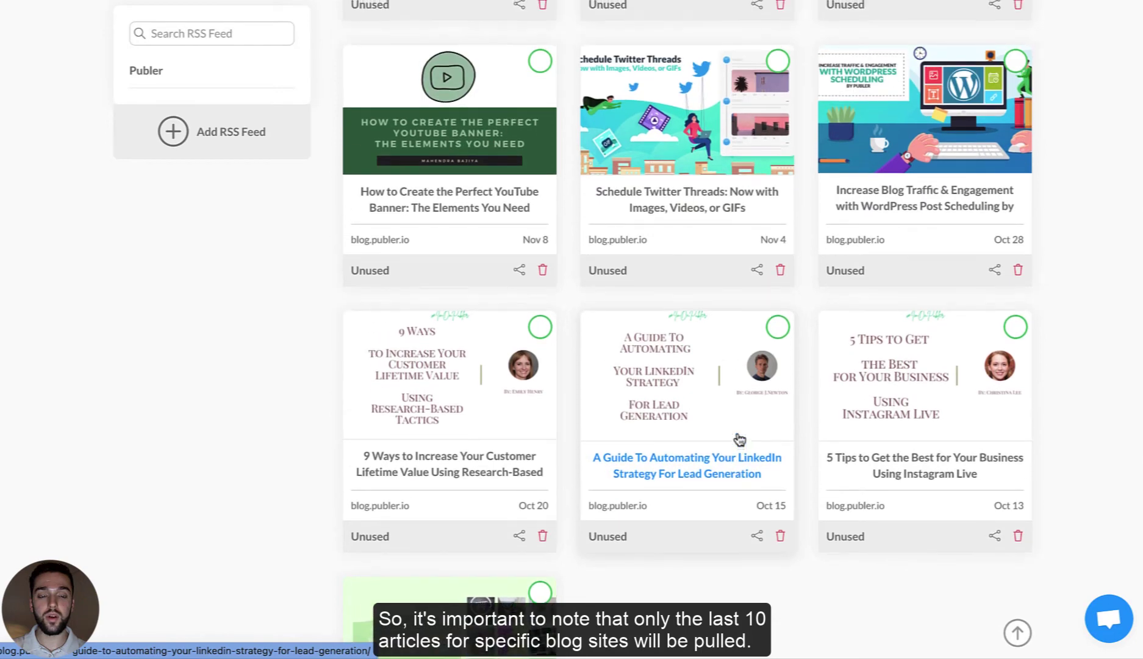
scroll(737, 431, up, 3)
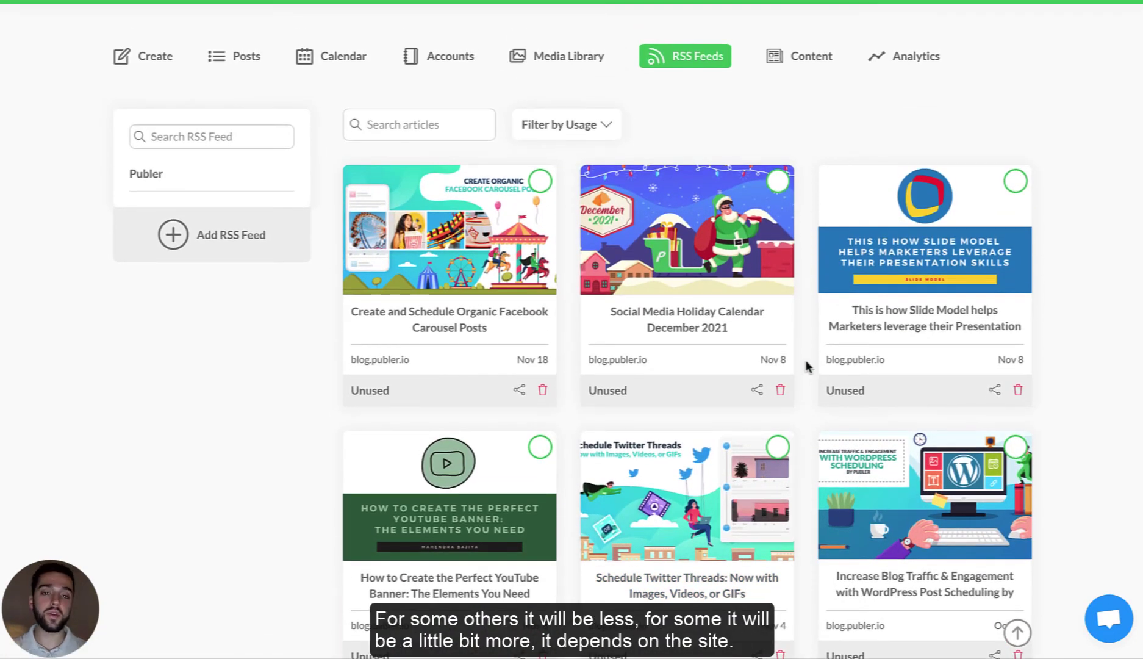
scroll(806, 359, up, 1)
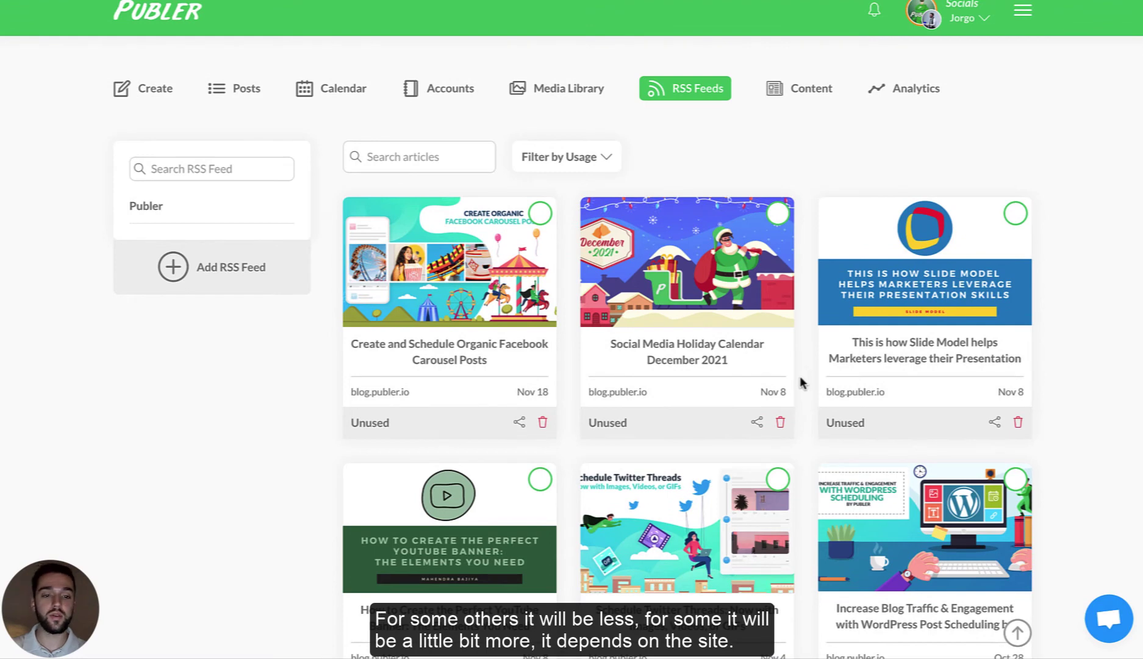
scroll(802, 381, up, 1)
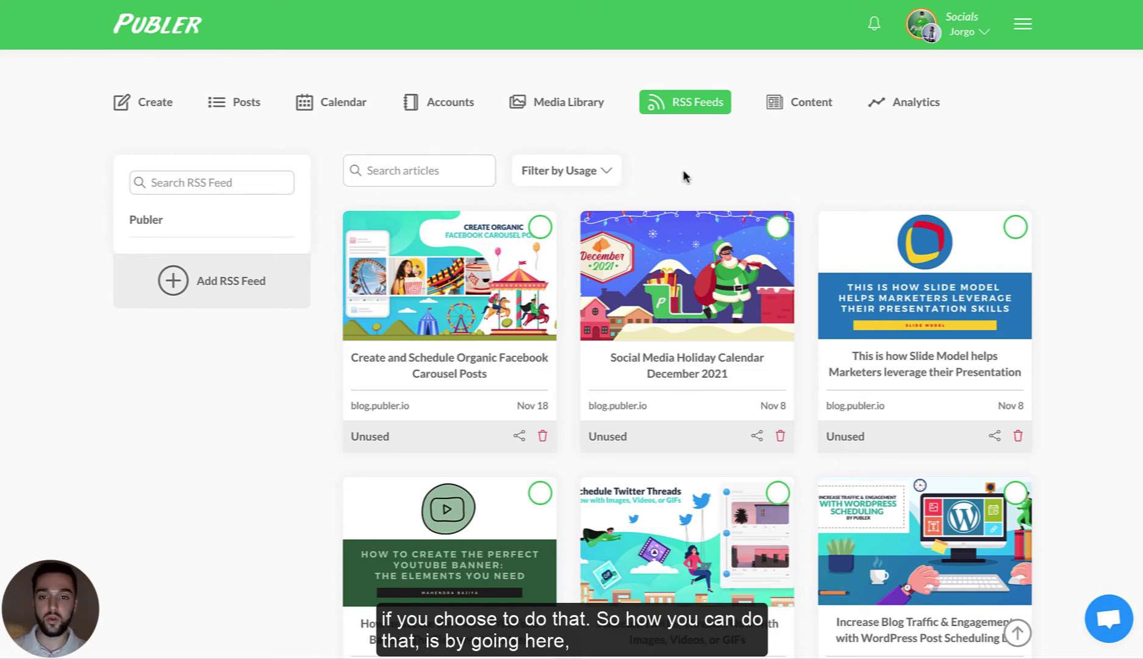
Open the settings of the Publer RSS feed and set the action for new articles to Auto Post
click(152, 222)
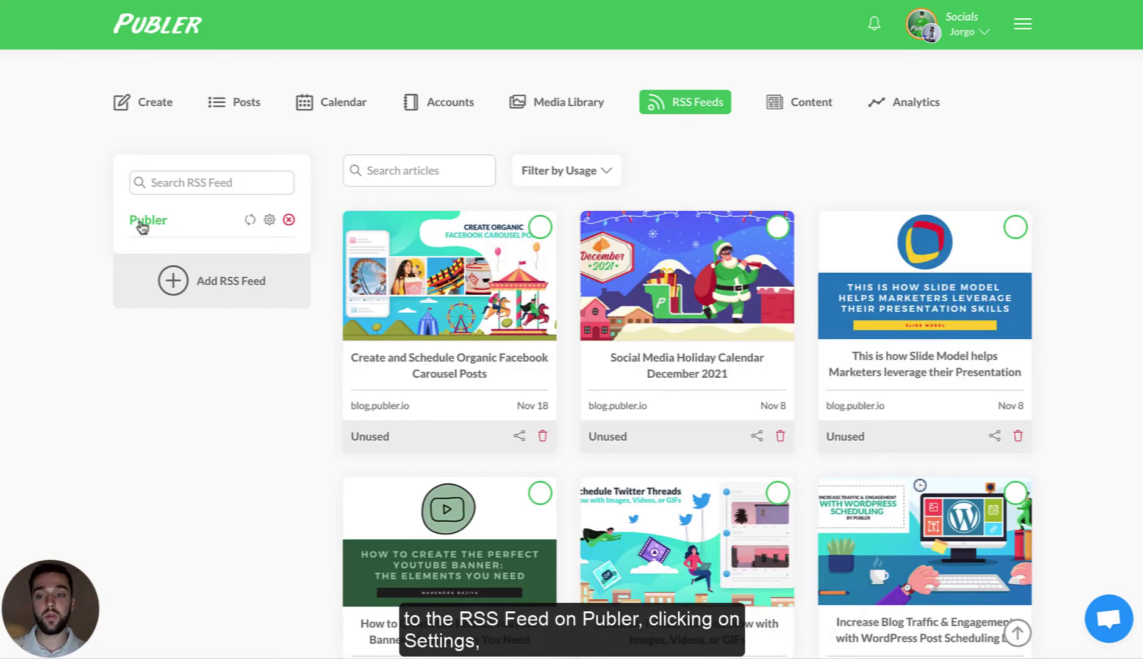
click(270, 220)
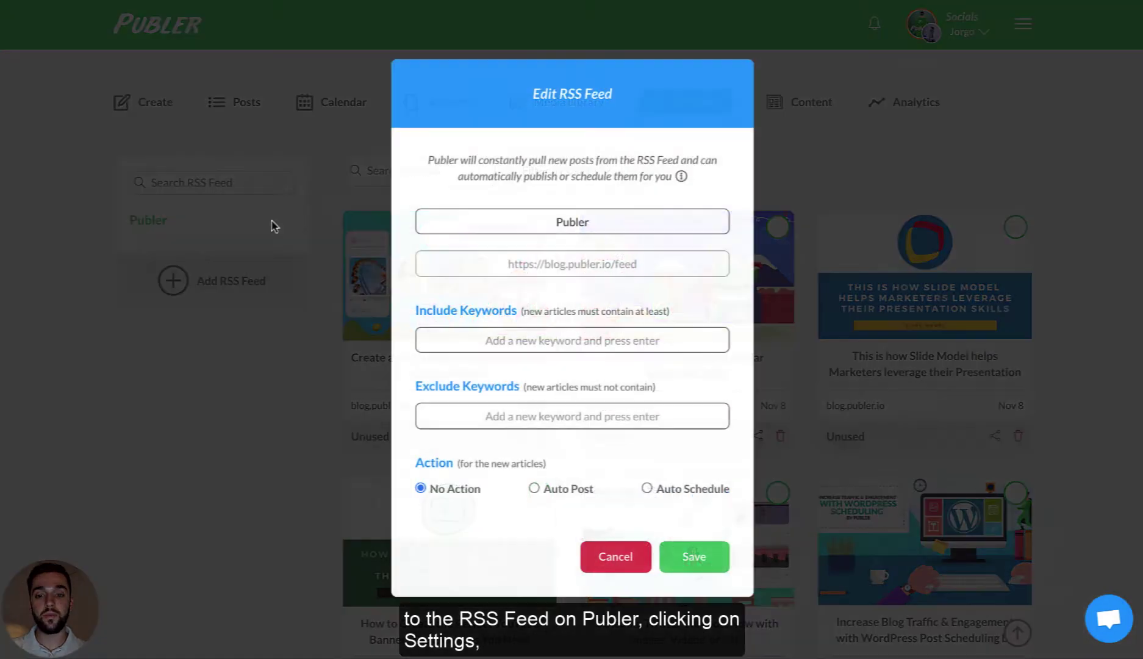
click(531, 488)
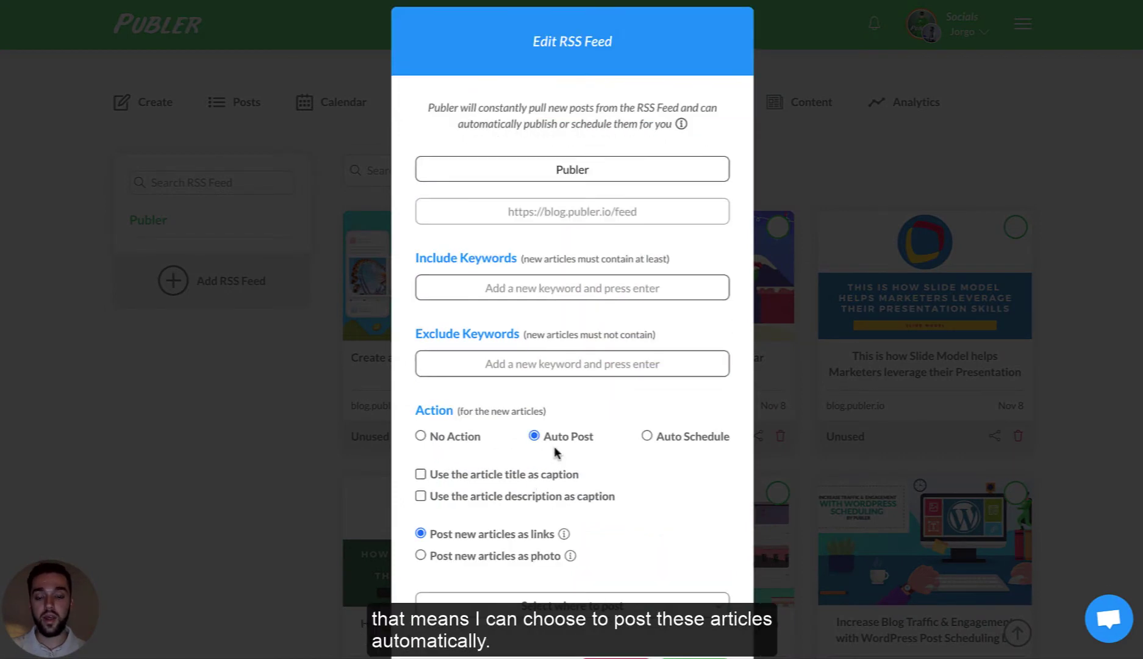
scroll(505, 459, down, 1)
scroll(561, 515, down, 1)
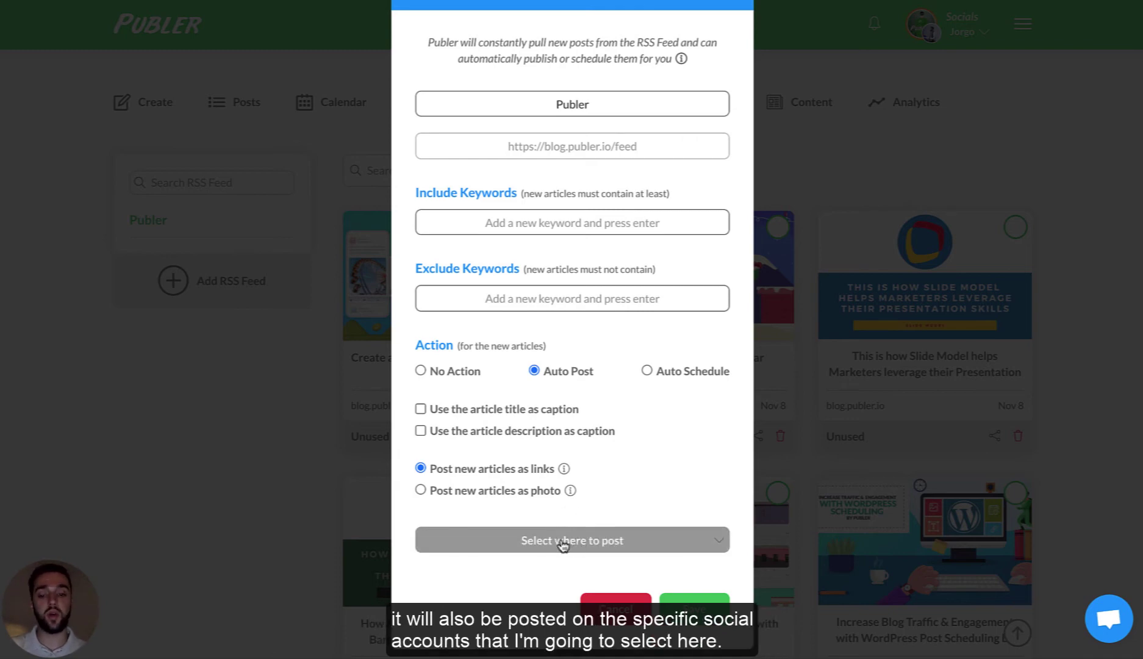
Choose FB Page and a second Facebook account as places to post the feed's new articles
click(588, 545)
scroll(571, 548, down, 2)
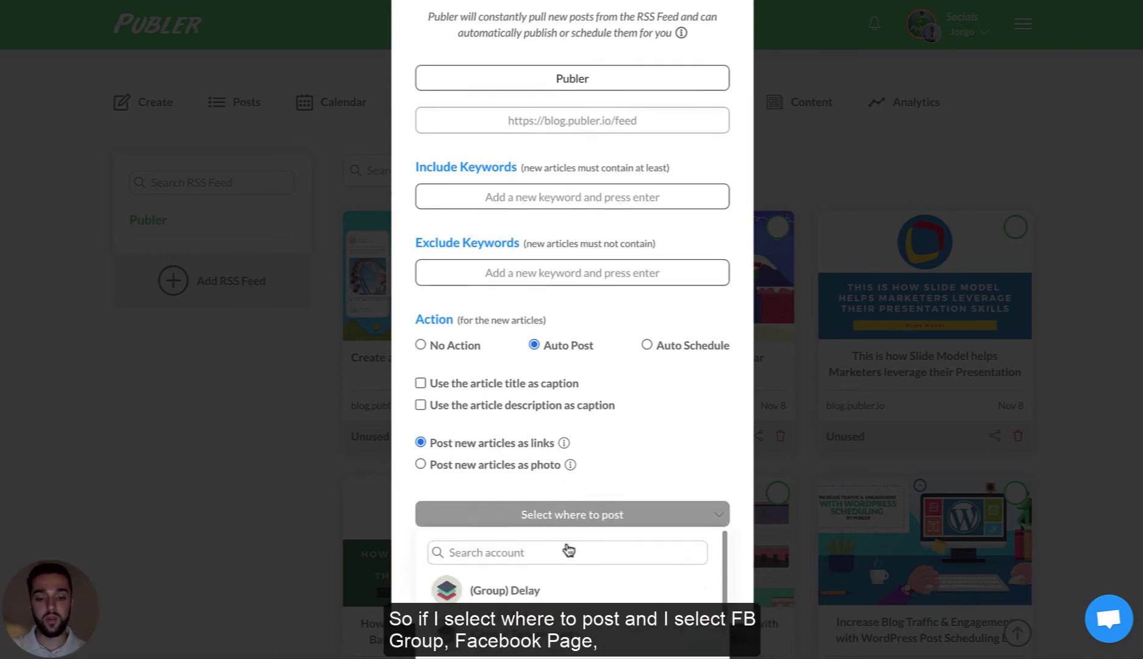
scroll(568, 548, down, 1)
click(513, 576)
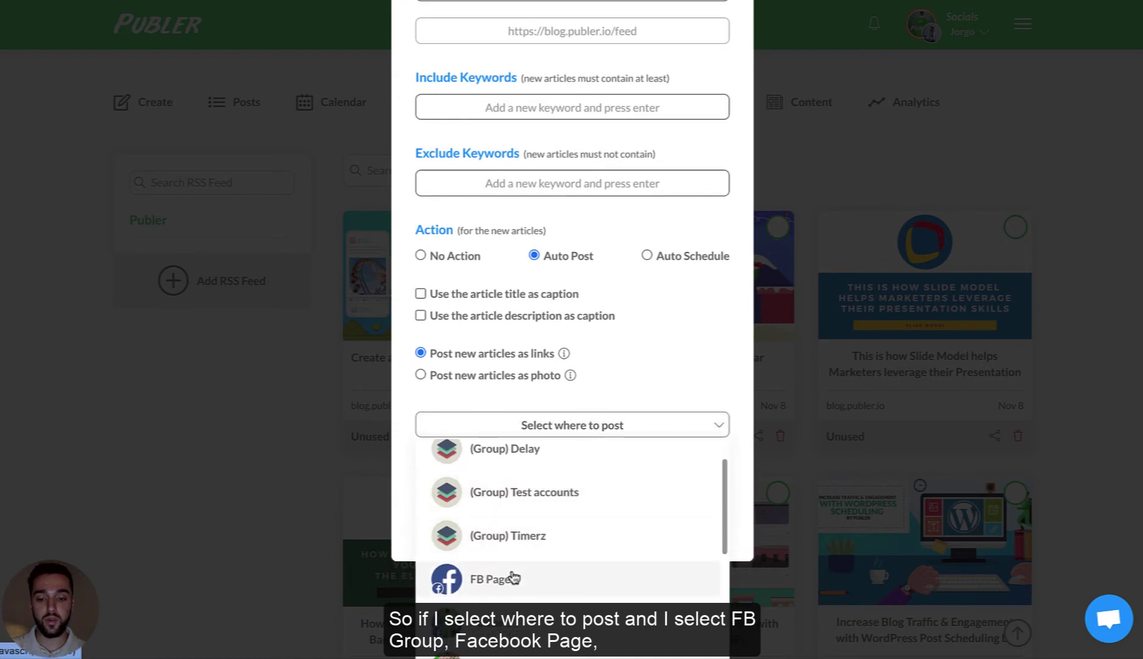
scroll(524, 567, down, 1)
click(536, 560)
Search the posting accounts for "twi" and add a Twitter account to the destinations
scroll(528, 518, up, 2)
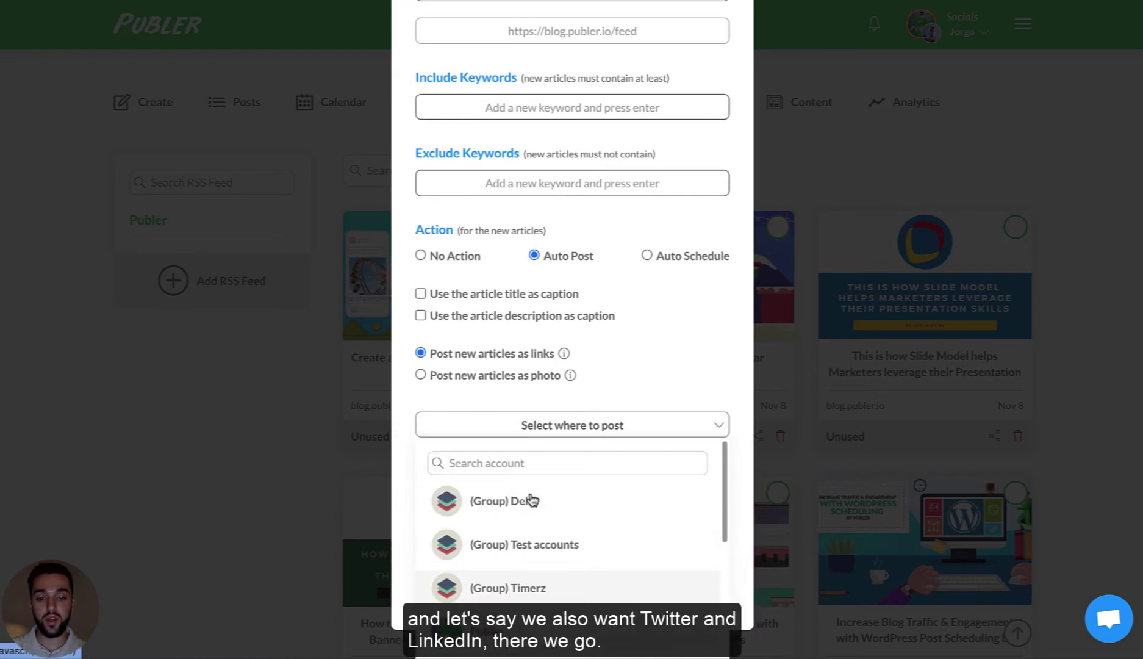
text(twi)
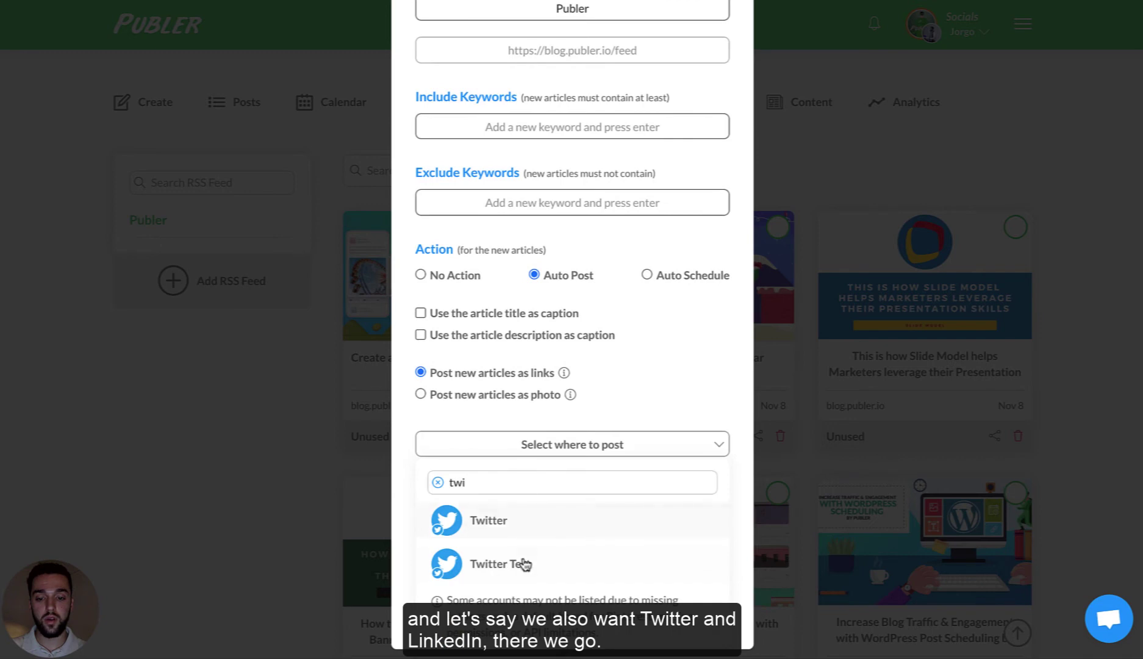
click(523, 562)
click(508, 517)
Search the posting accounts for "Link" and add a LinkedIn account to the destinations
double_click(496, 484)
key(BackSpace)
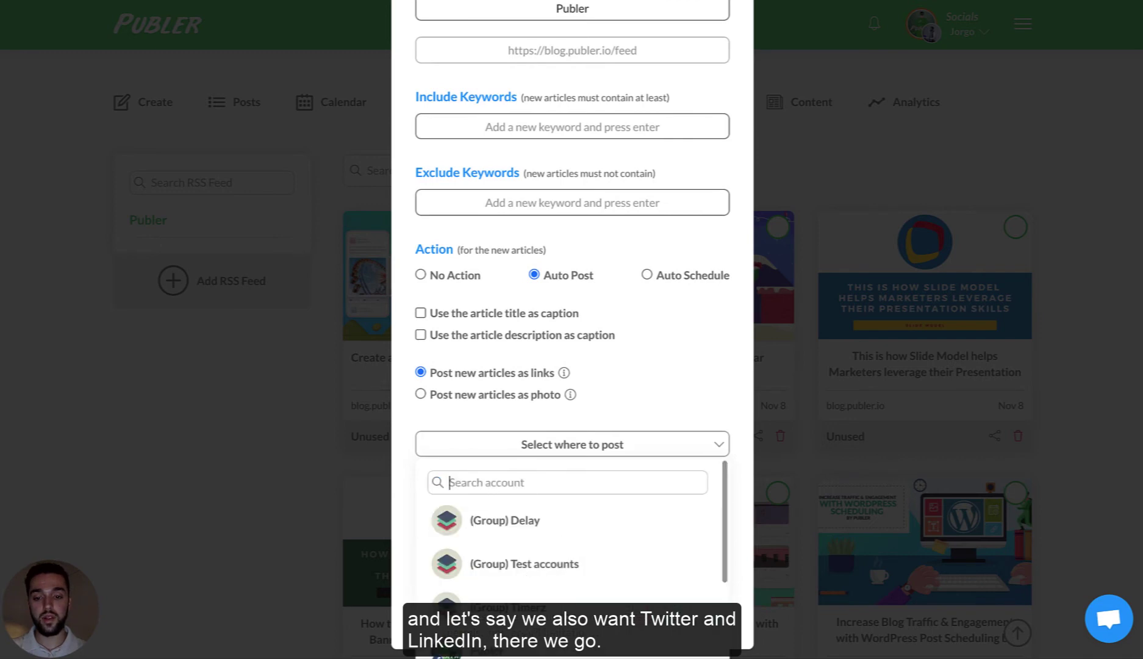
text(Link)
click(513, 515)
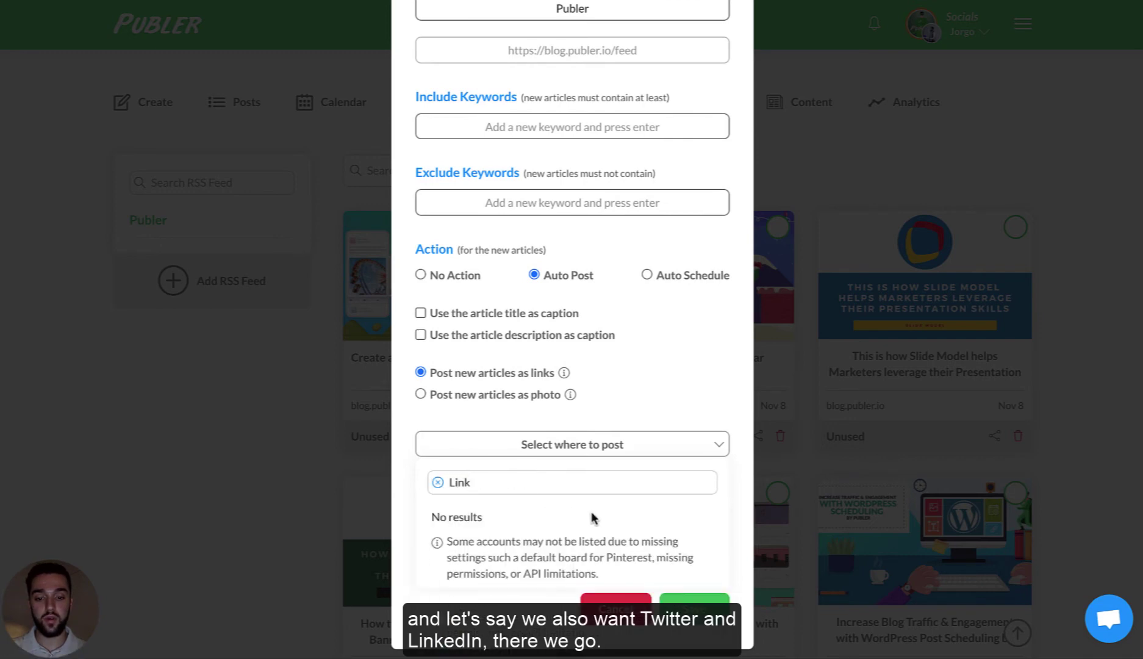
click(479, 544)
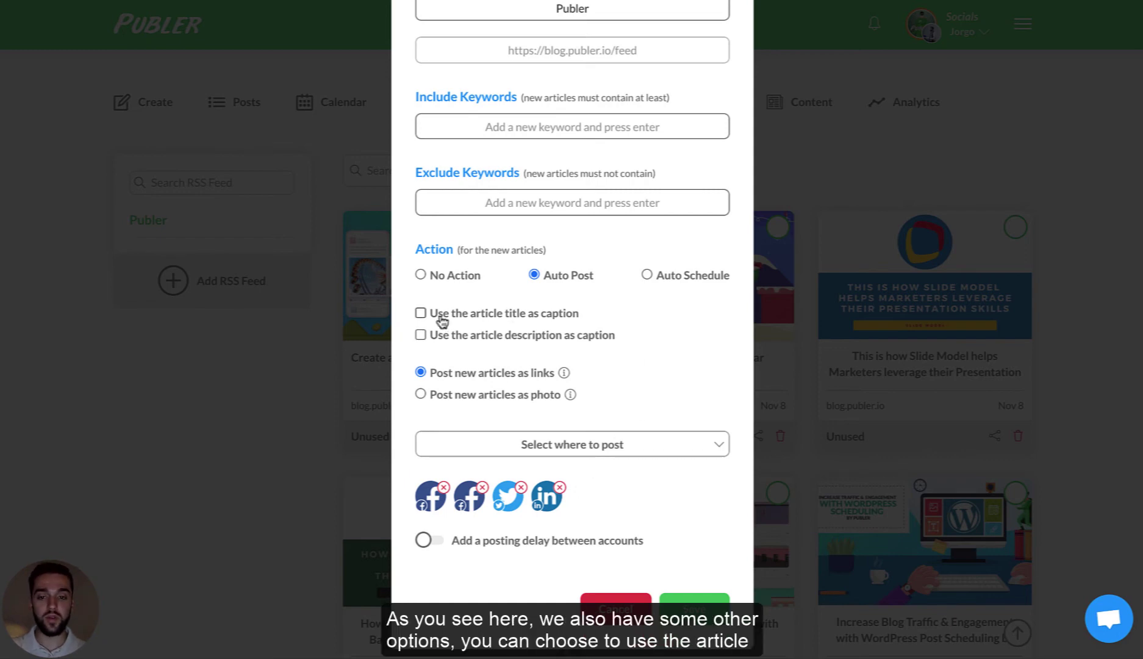
Try the article title and description caption options, and keep only the article description as caption
click(459, 318)
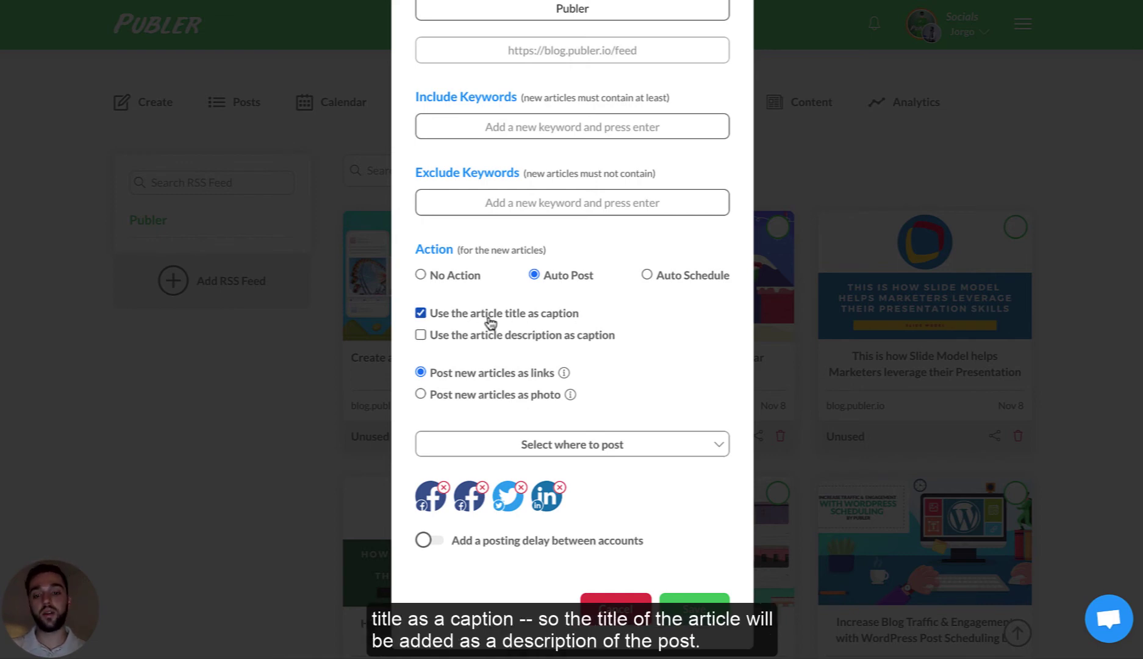
click(450, 337)
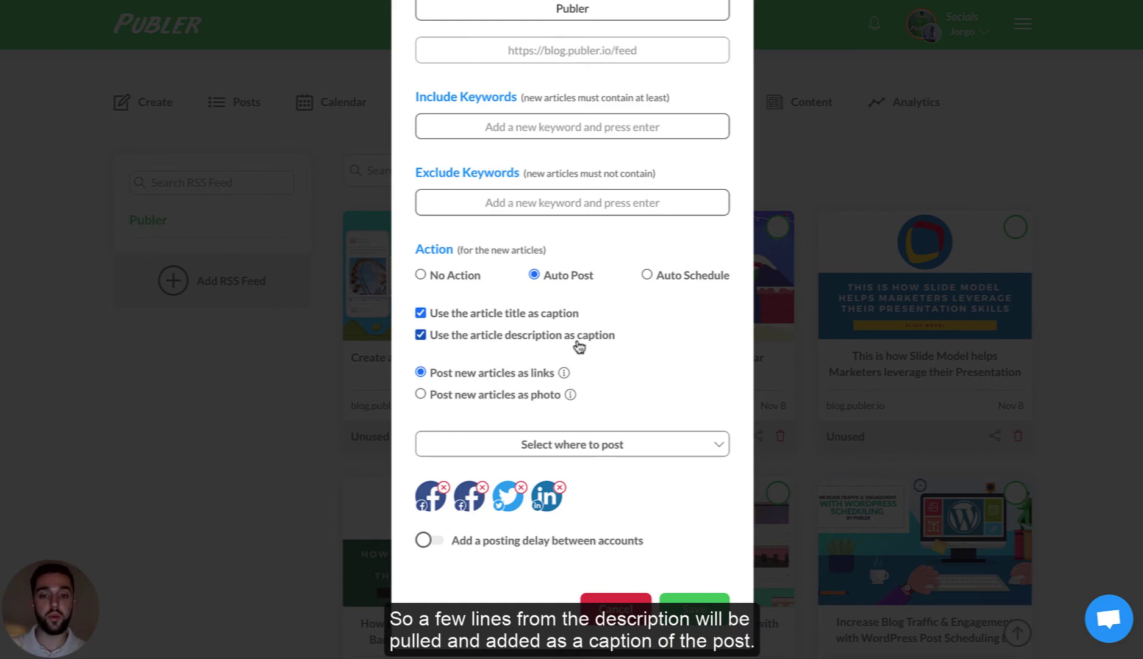
click(479, 315)
click(462, 337)
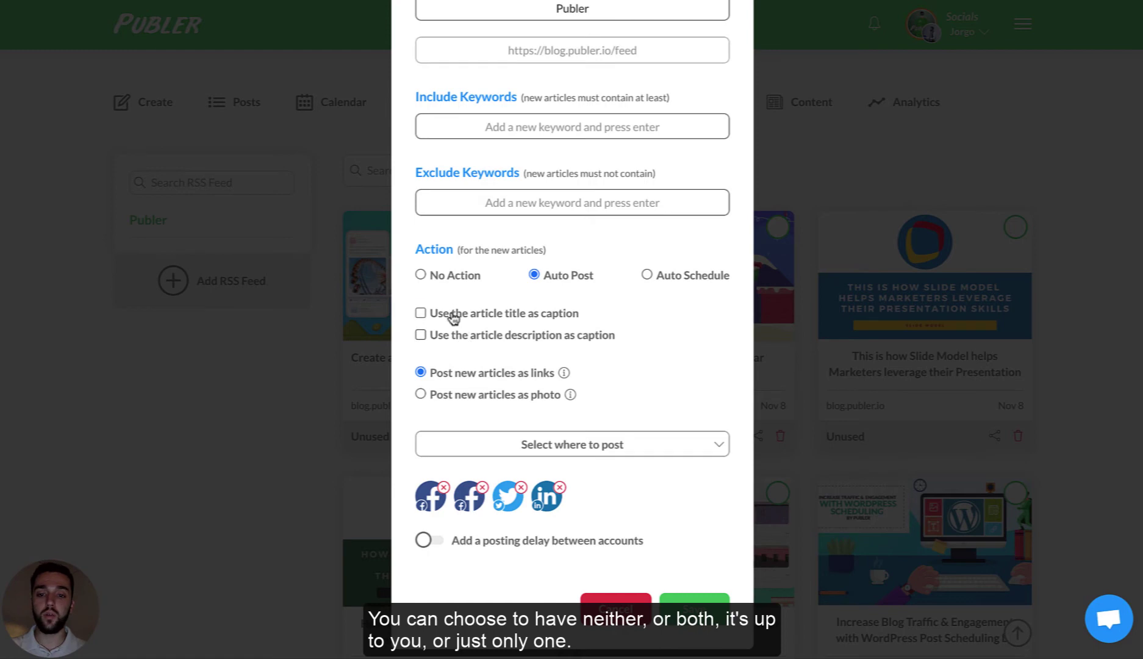
click(453, 317)
click(452, 339)
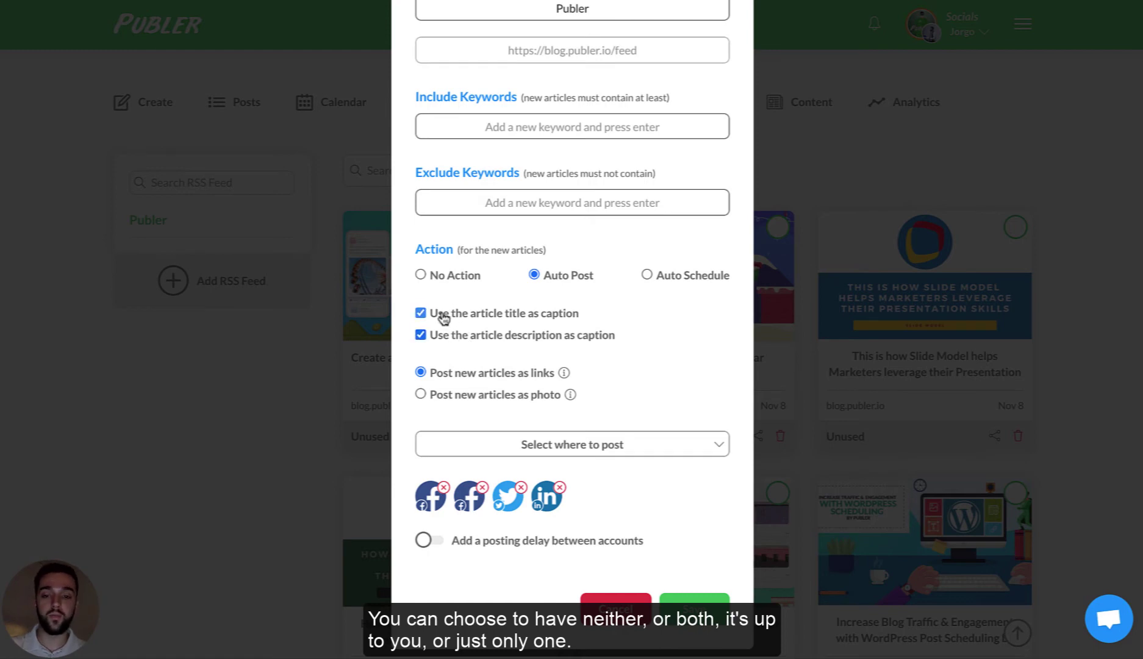
click(442, 315)
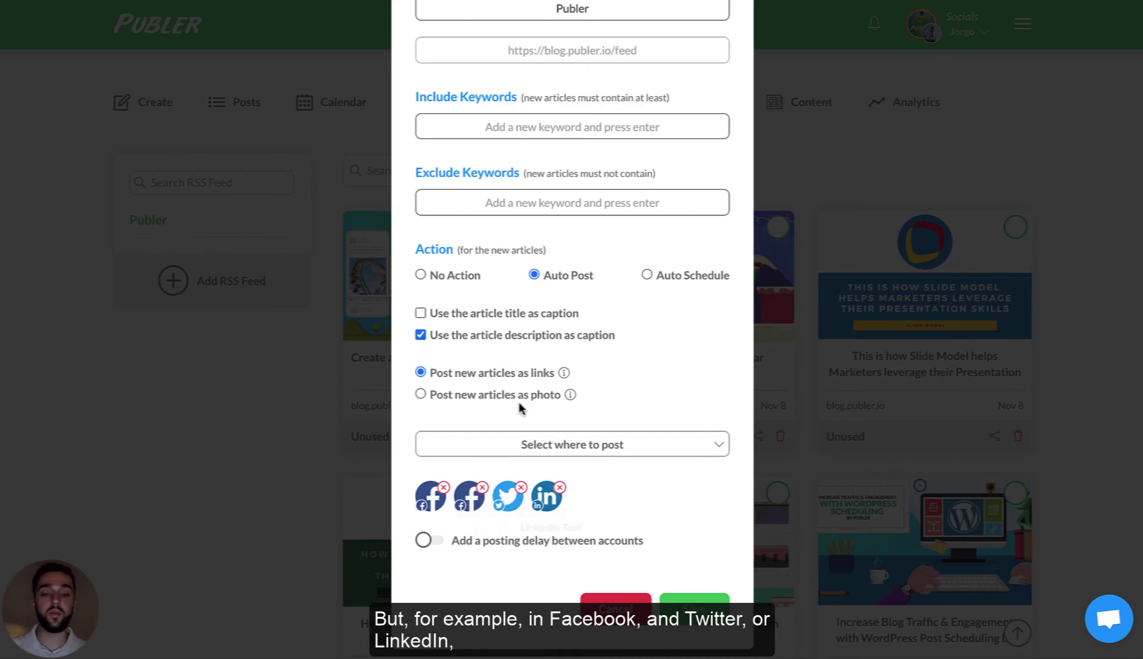
Compare the options for posting new articles as links or as photo, and choose to post them as photo
click(486, 400)
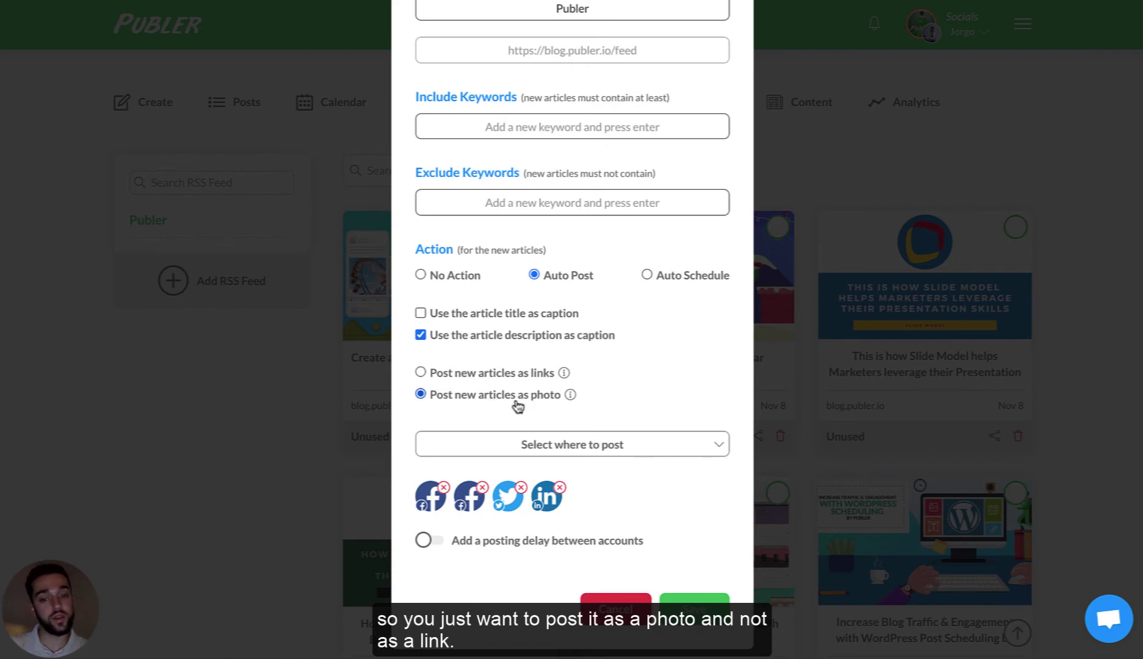
click(417, 373)
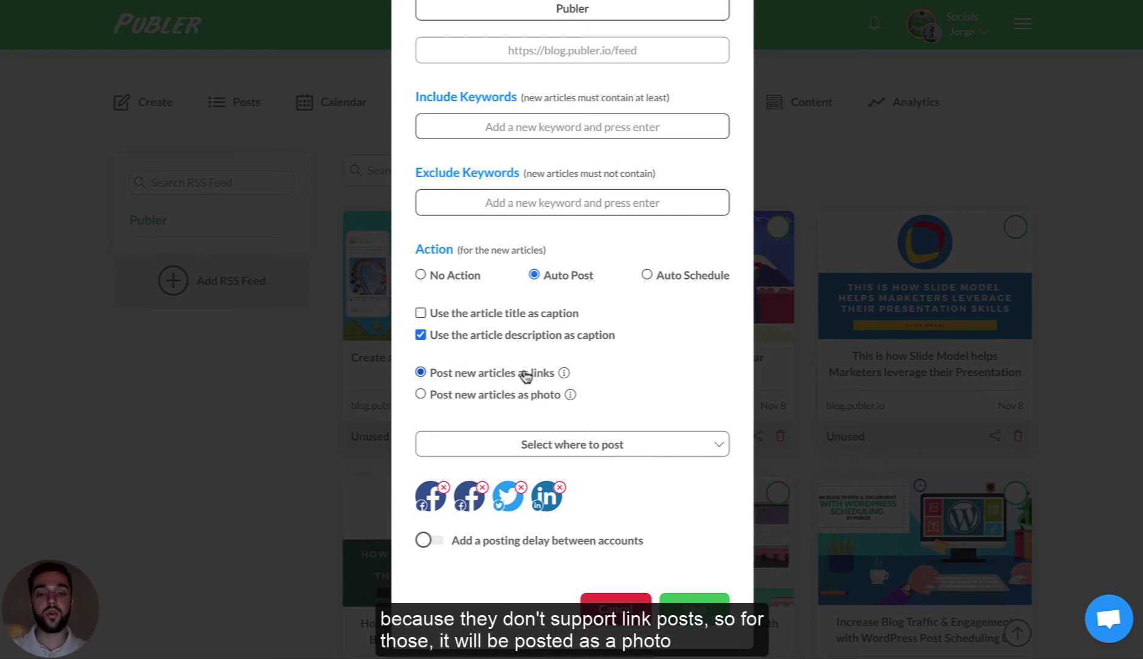
mouse_move(562, 377)
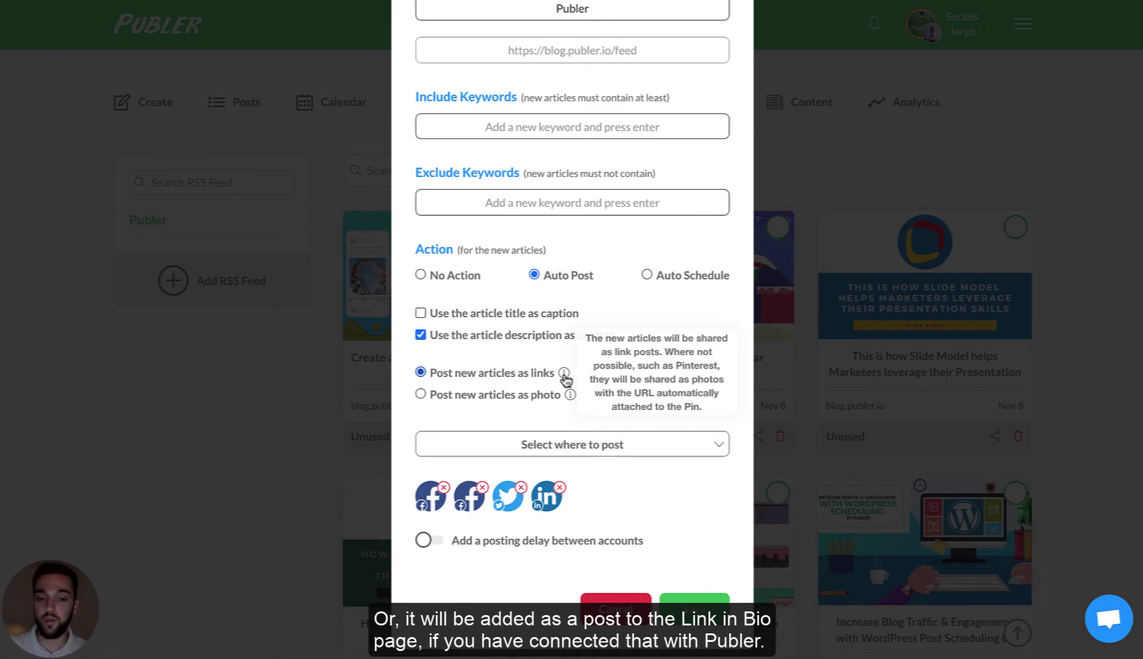
click(421, 394)
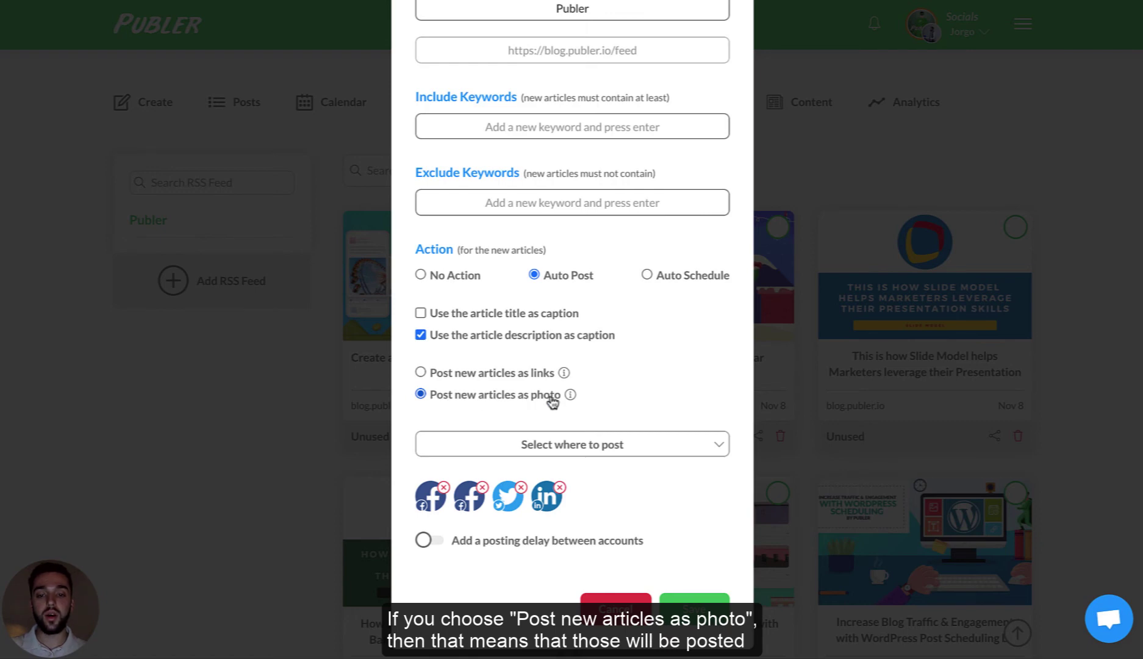
mouse_move(571, 398)
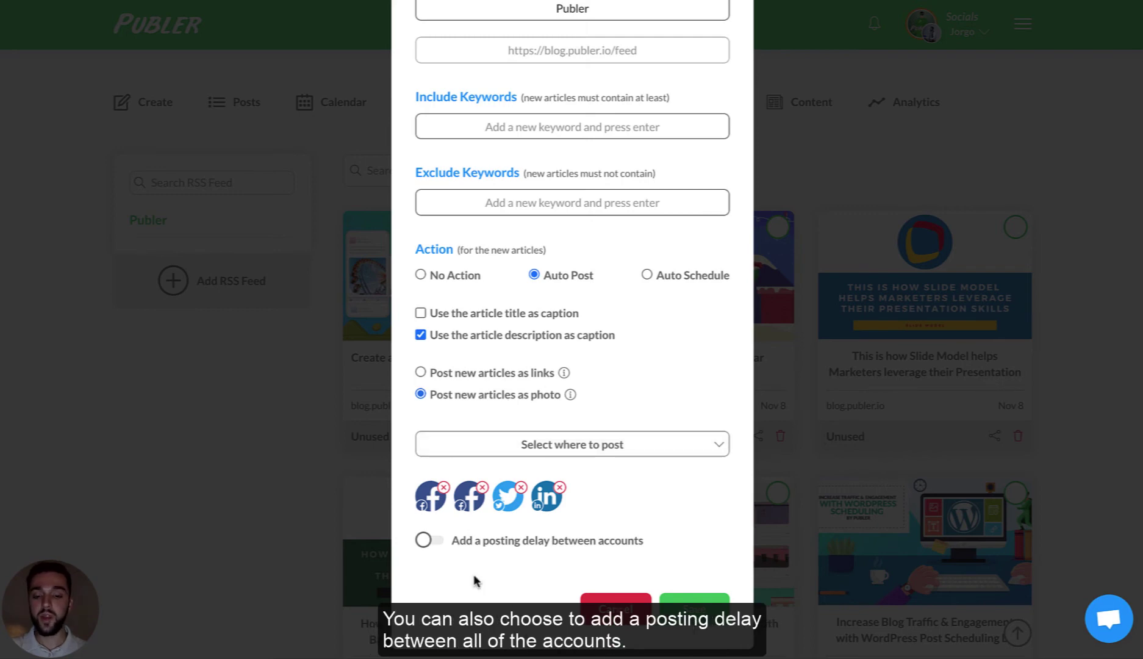
Add a posting delay of 2 minutes between accounts, review the available delay units, and save the feed
click(507, 545)
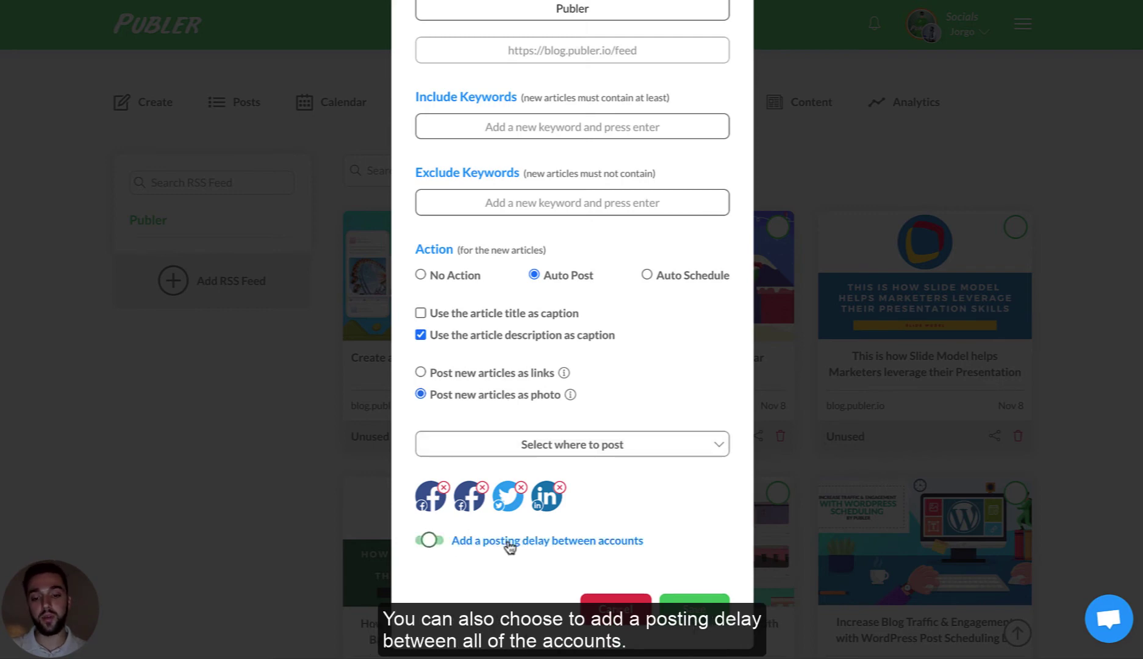
scroll(505, 548, down, 1)
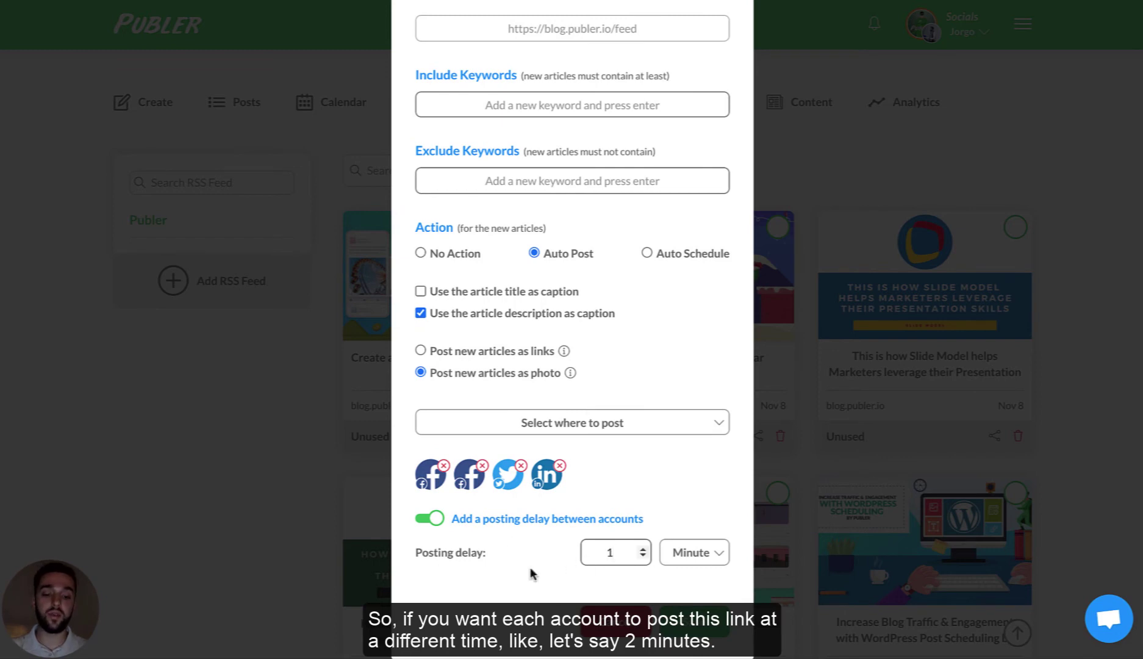
text(2)
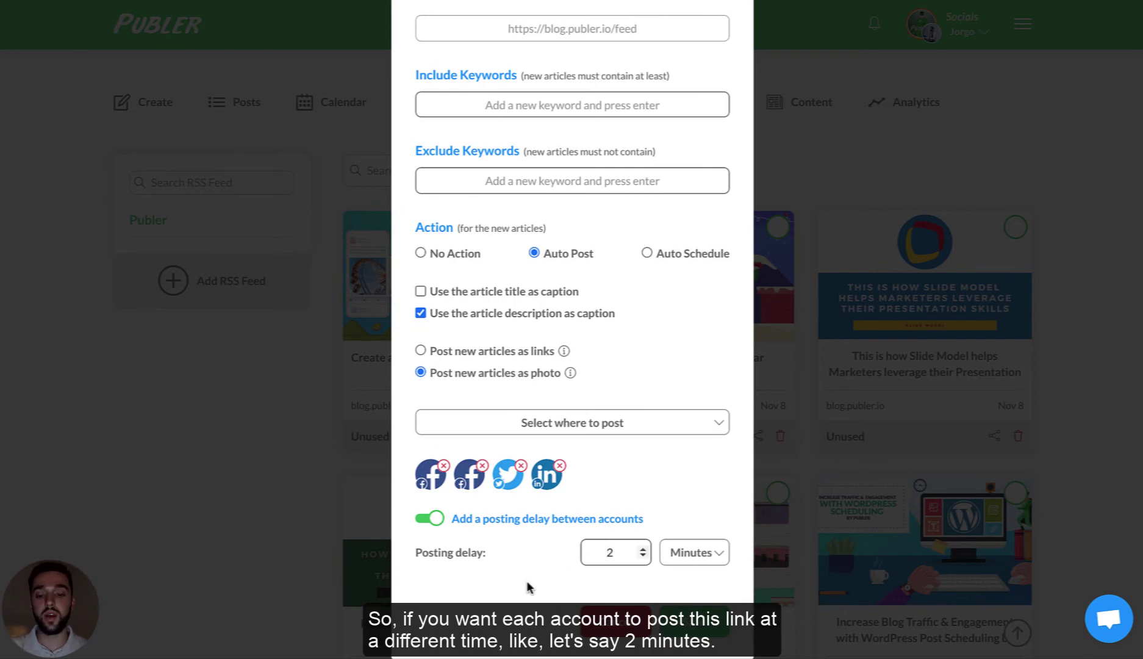
click(692, 552)
scroll(724, 549, down, 1)
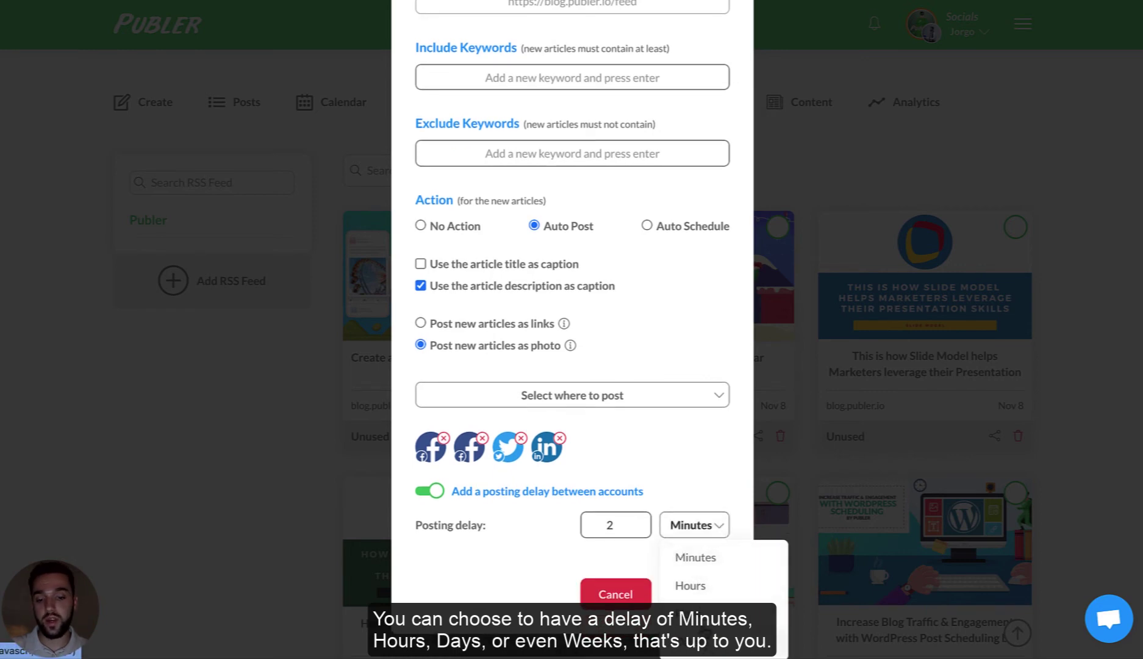
scroll(683, 461, up, 1)
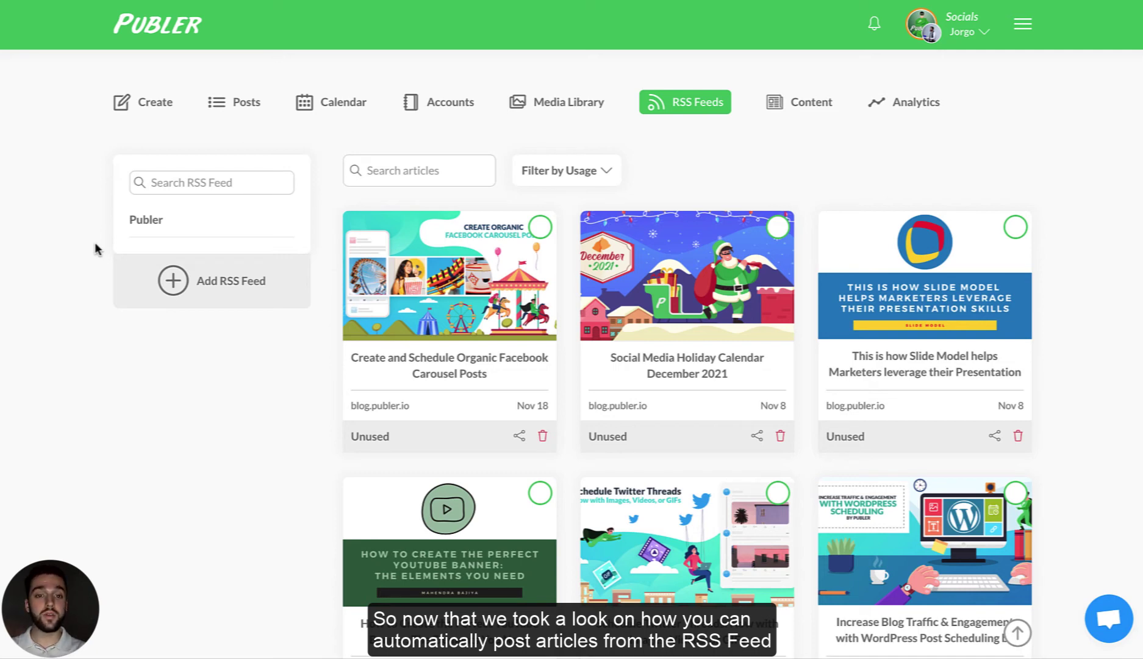
Reopen the Publer feed's settings and change the action for new articles to Auto Schedule
click(155, 224)
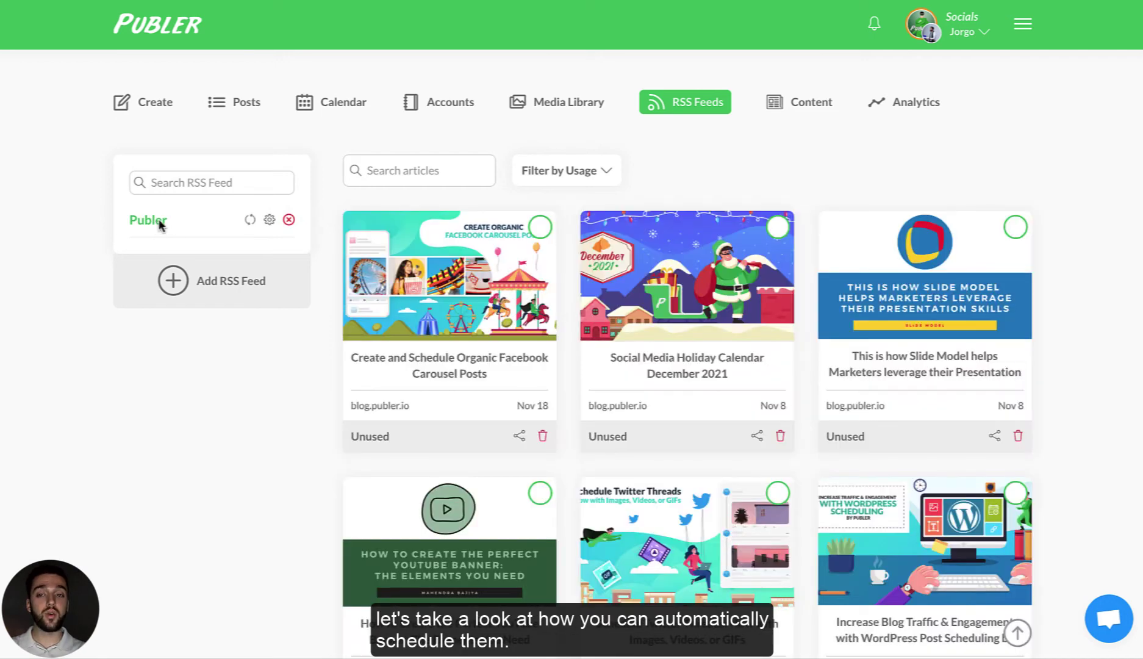
click(269, 225)
scroll(604, 390, down, 1)
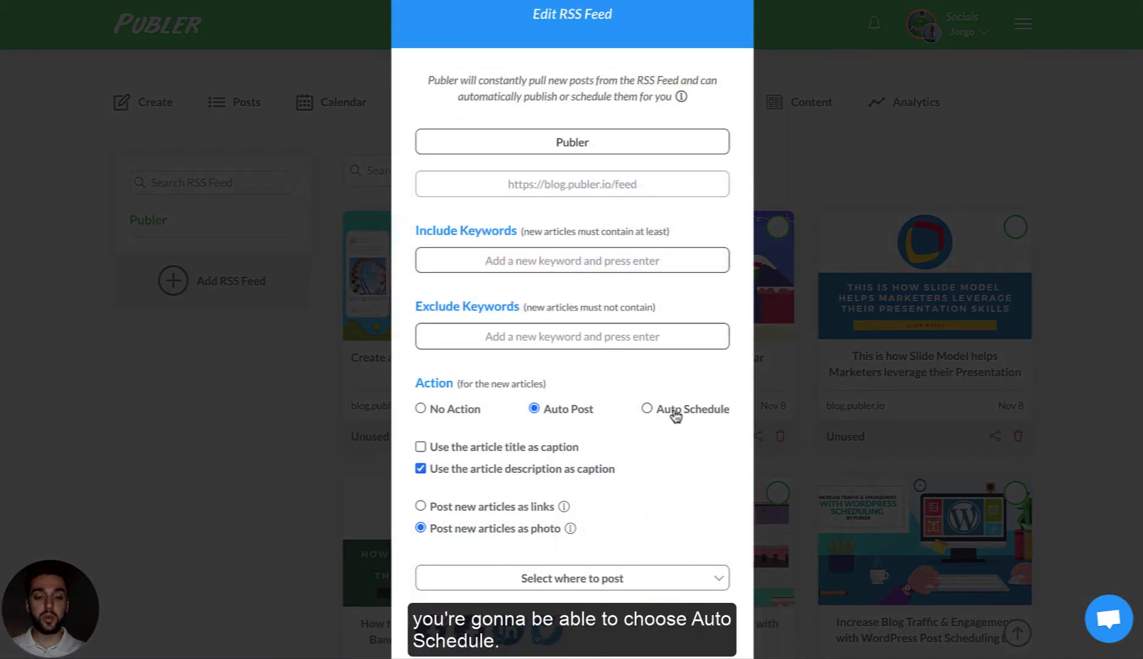
click(674, 413)
scroll(655, 410, down, 1)
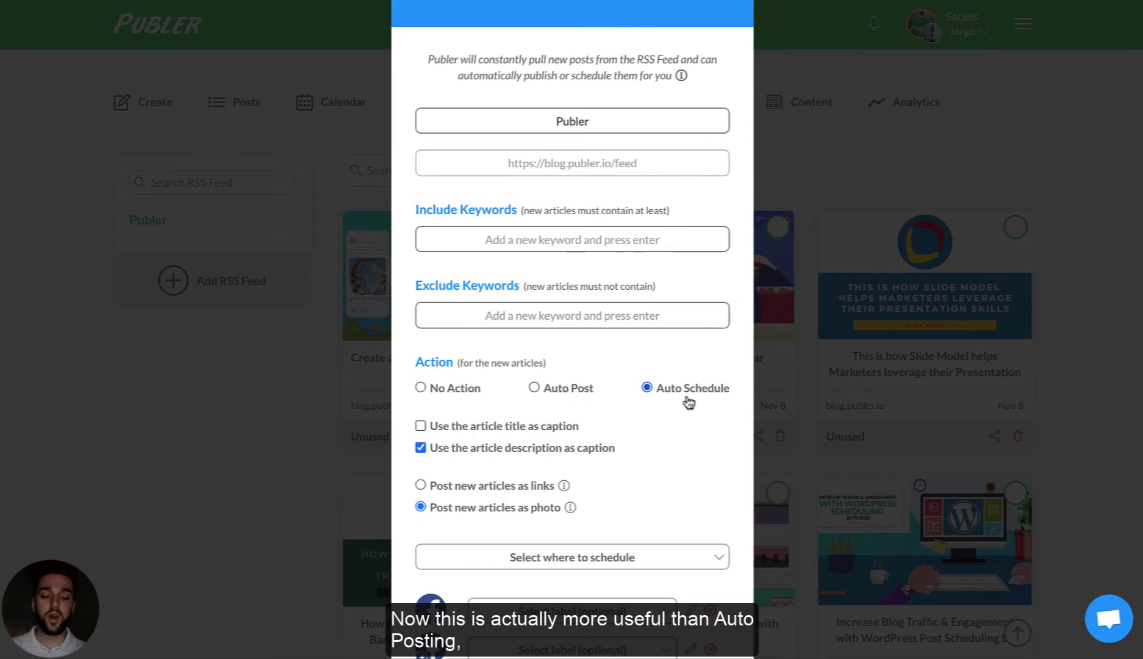
Remove both Facebook accounts from the accounts where new articles are scheduled
scroll(687, 401, down, 1)
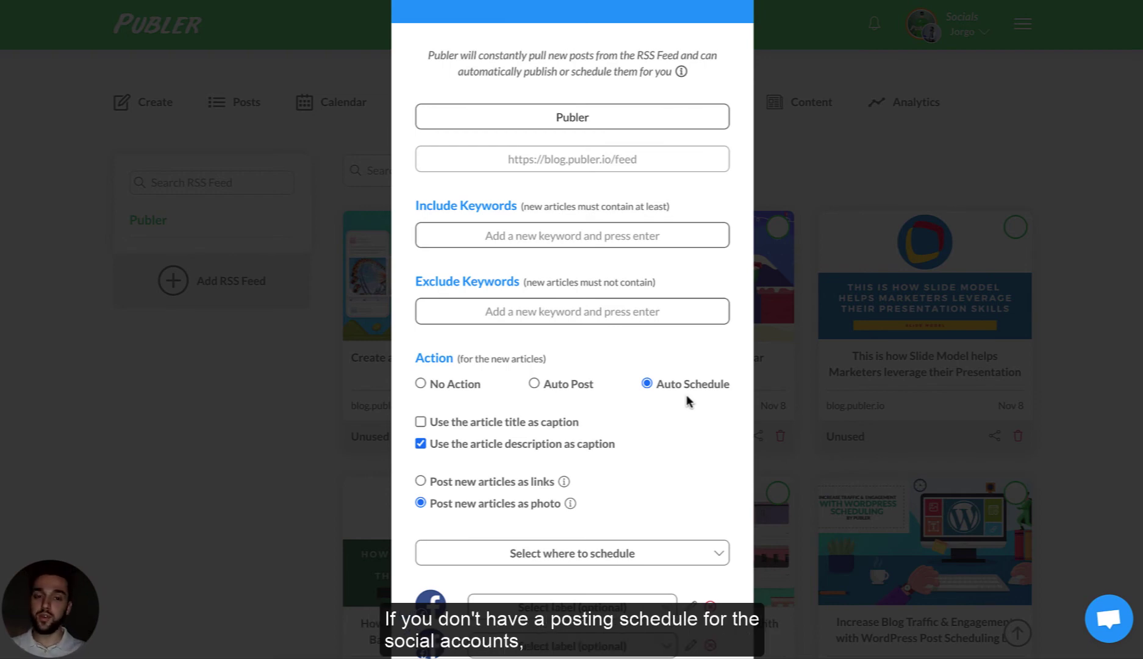
scroll(686, 401, down, 1)
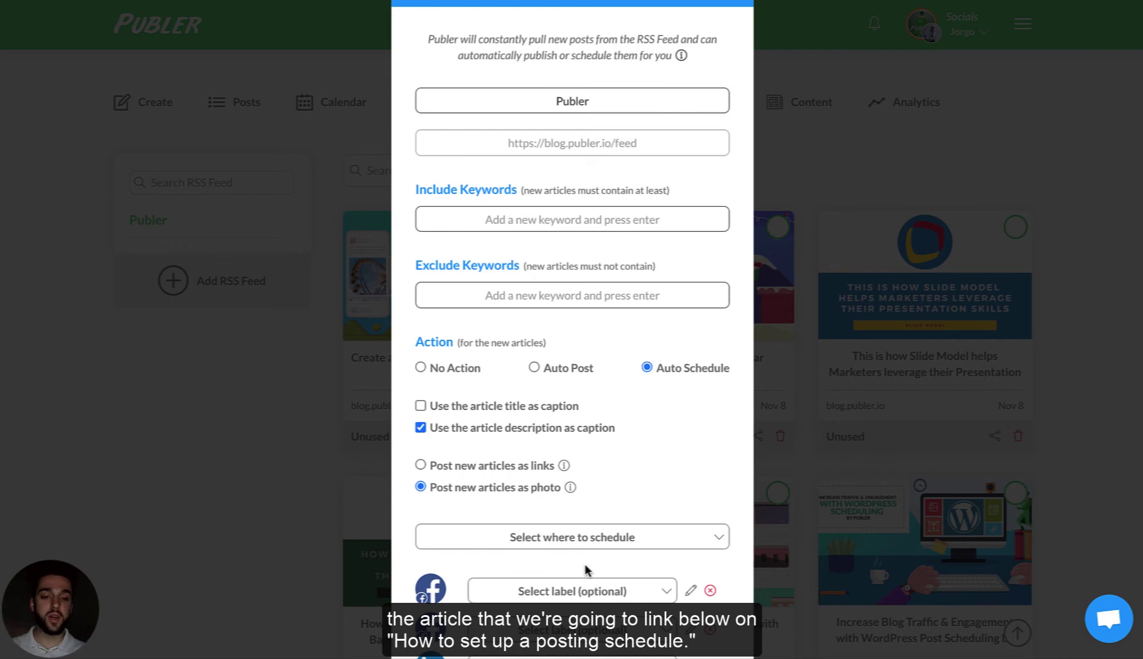
scroll(585, 570, down, 1)
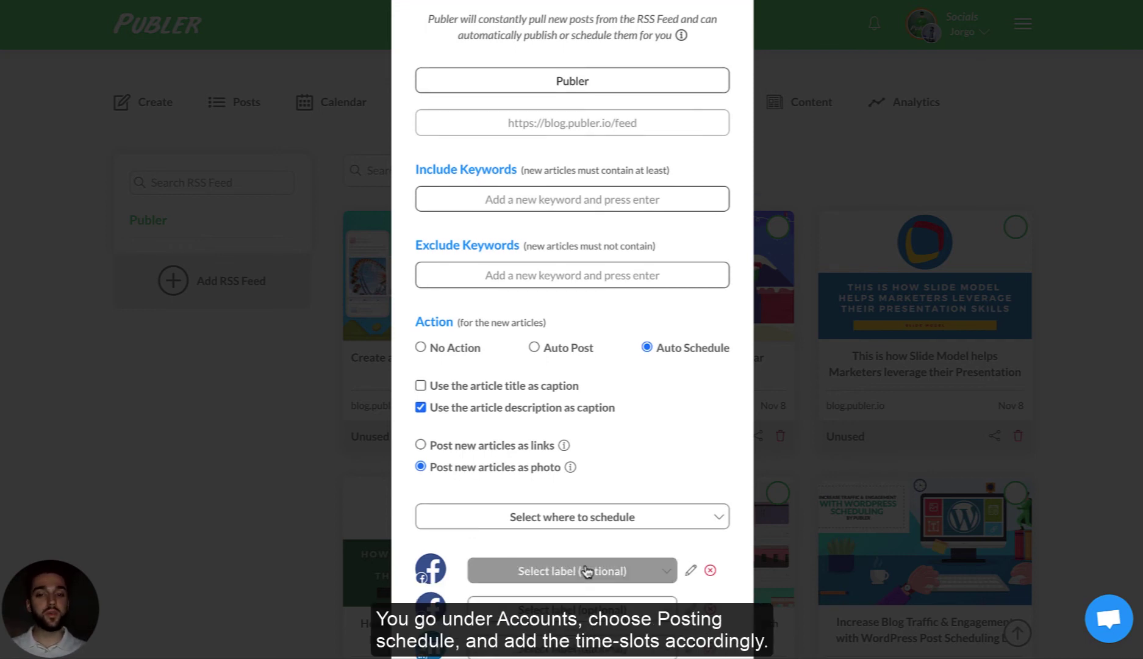
scroll(625, 514, down, 1)
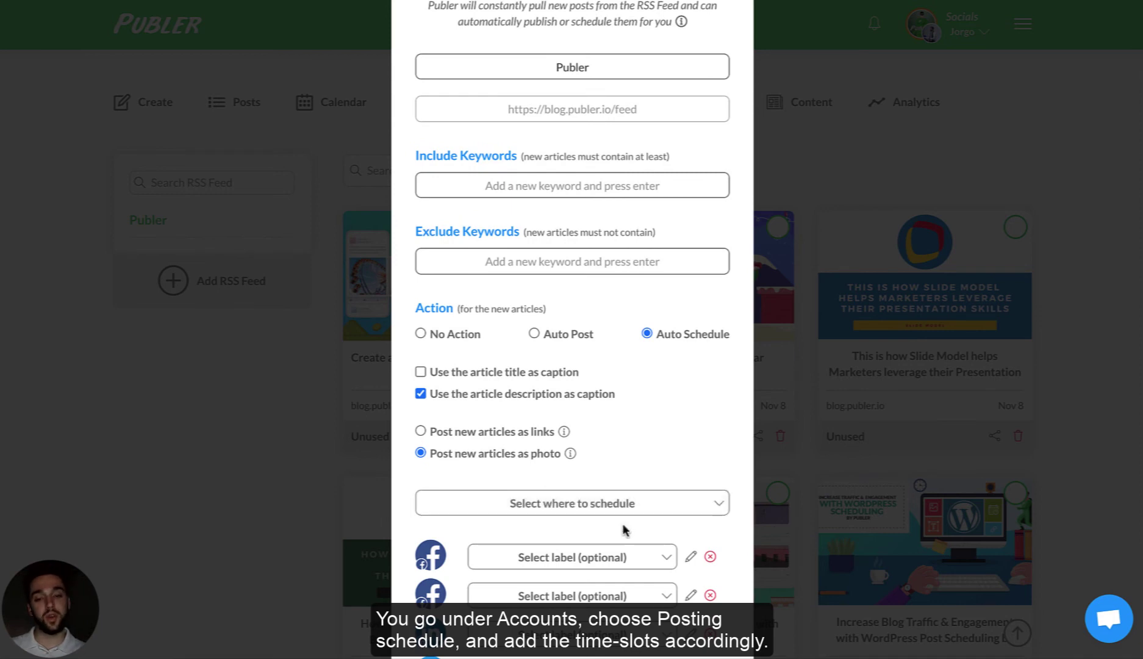
scroll(684, 478, down, 5)
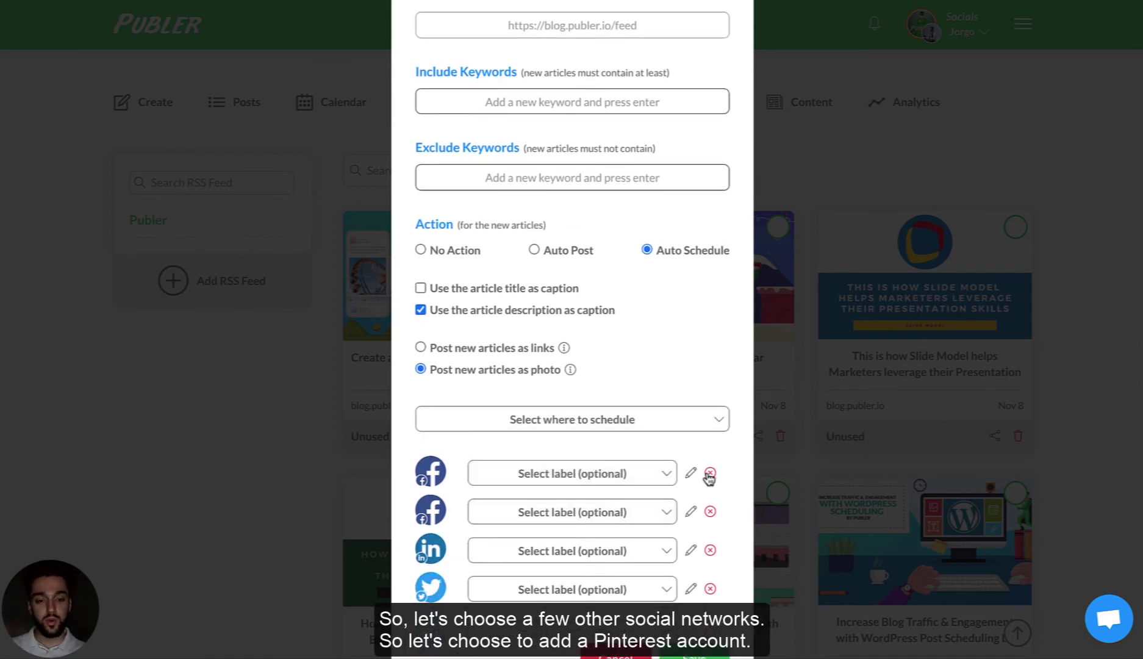
click(710, 512)
click(710, 473)
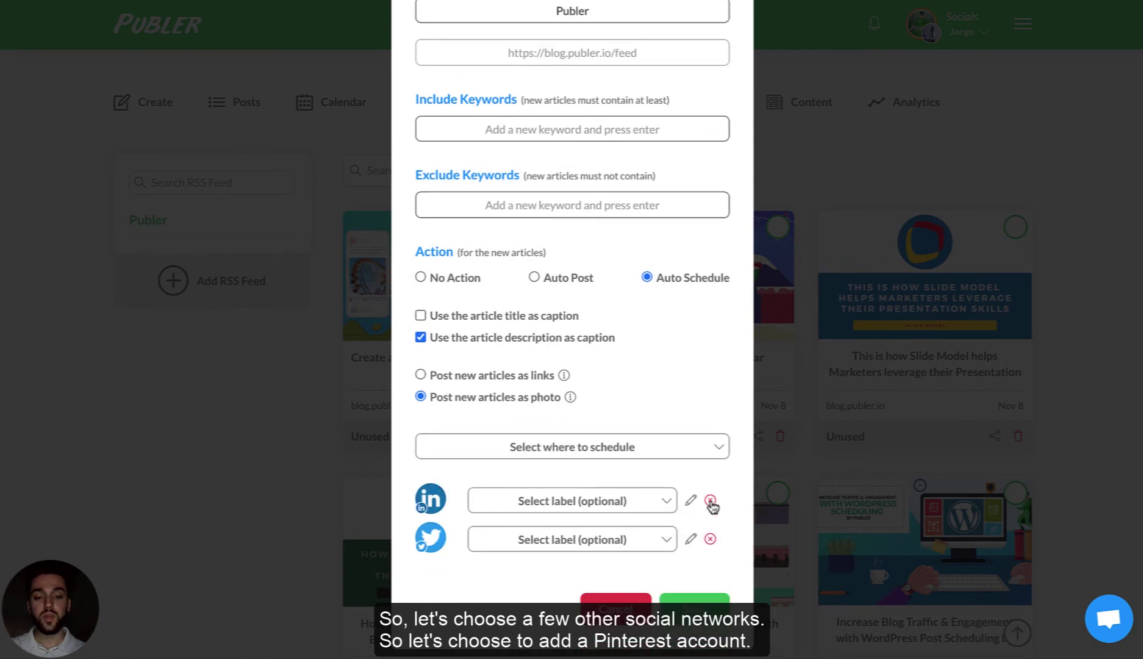
Replace the LinkedIn and Twitter accounts with the Pinterest account for scheduling, and give it the Pins label
click(711, 502)
click(710, 537)
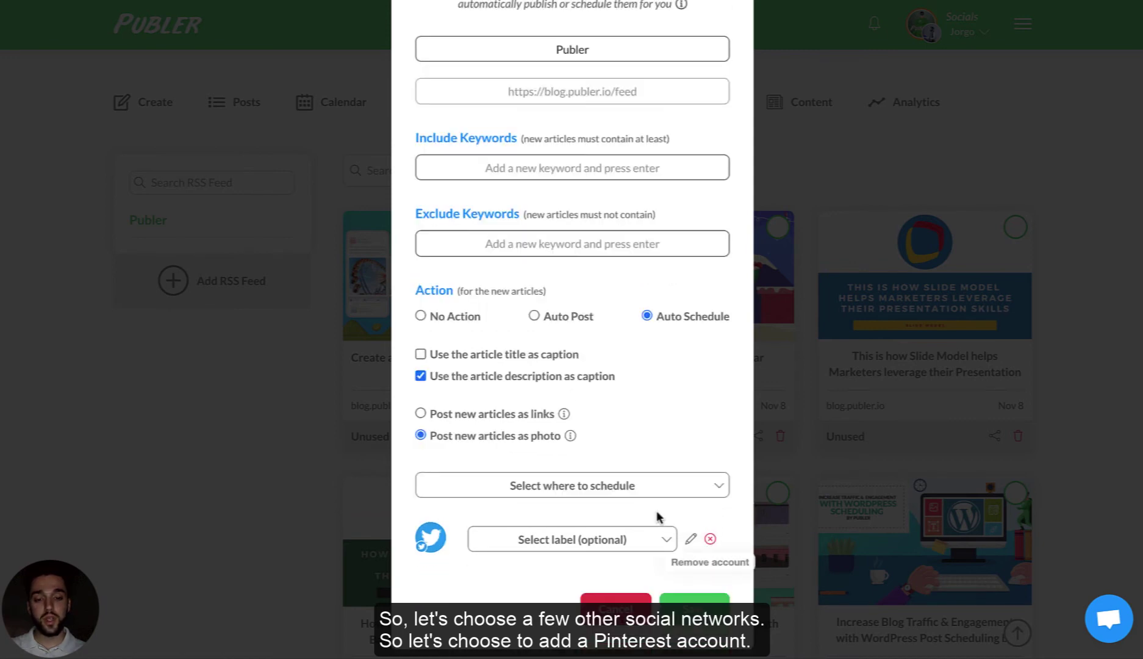
click(635, 542)
click(568, 629)
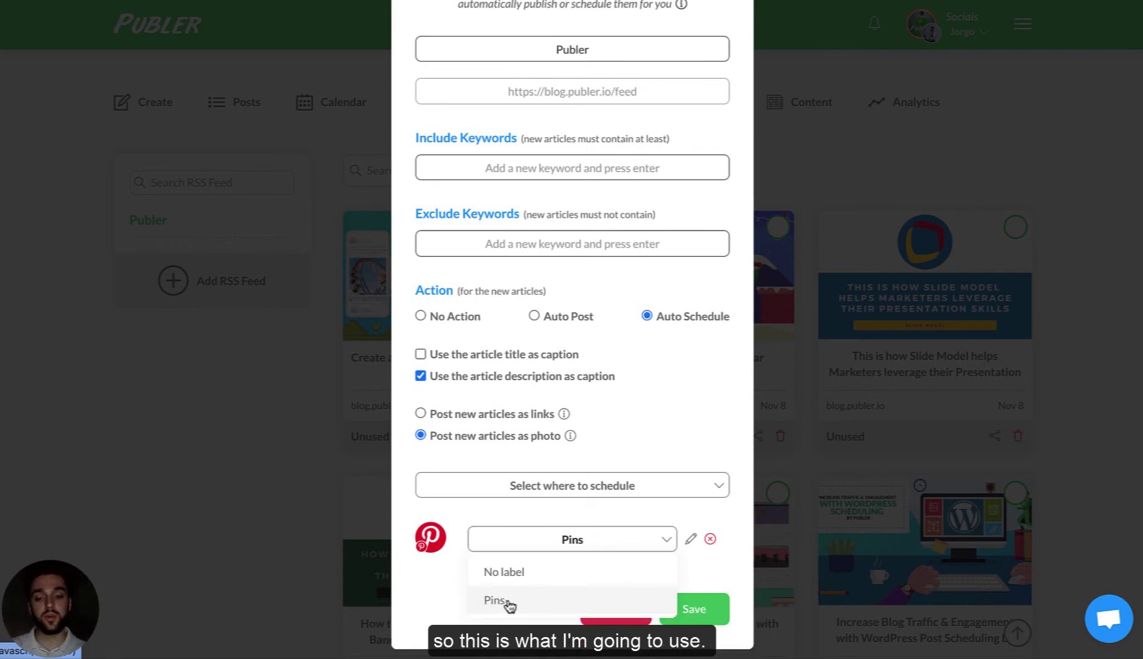
click(510, 602)
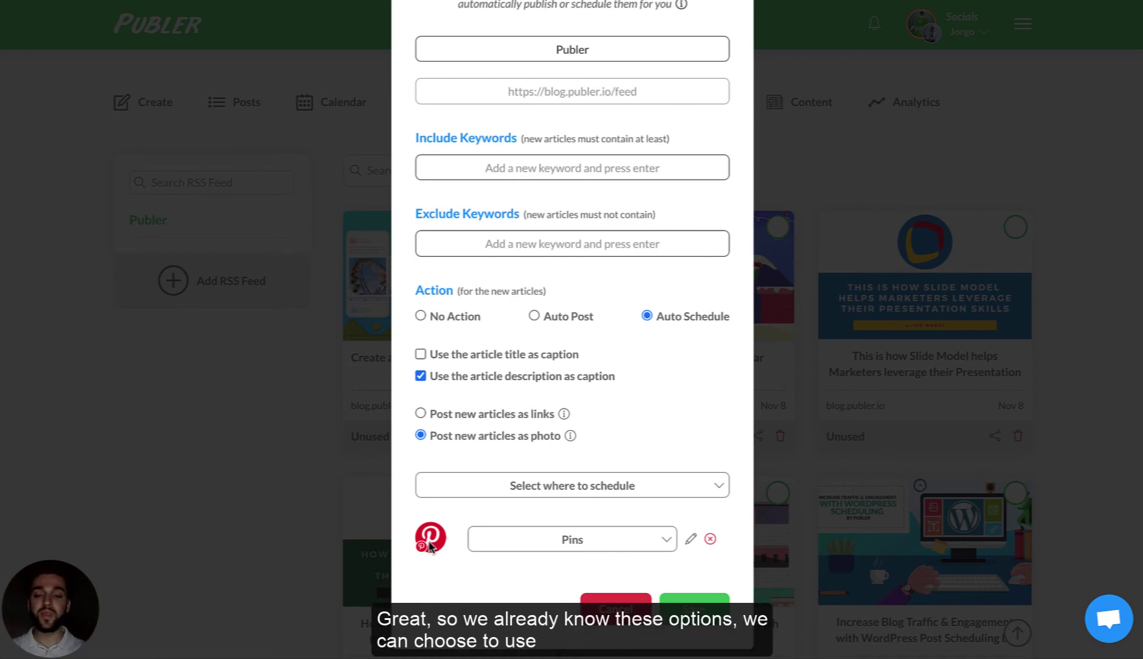
Enable using the article title as caption and save the Publer feed's settings
click(522, 358)
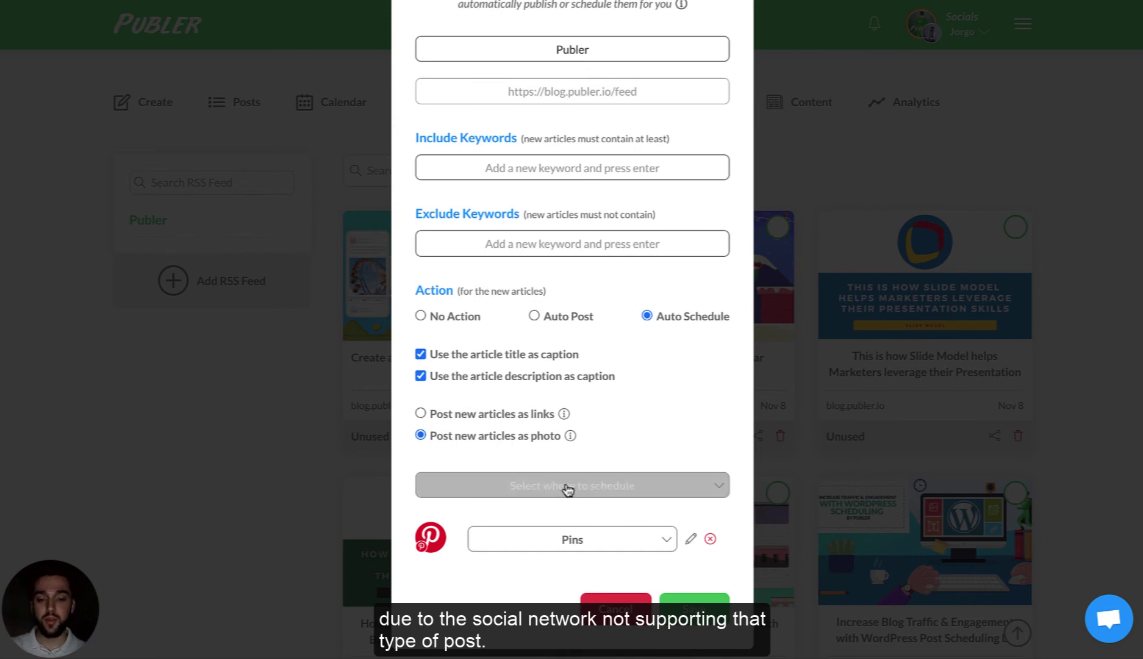
scroll(579, 563, up, 1)
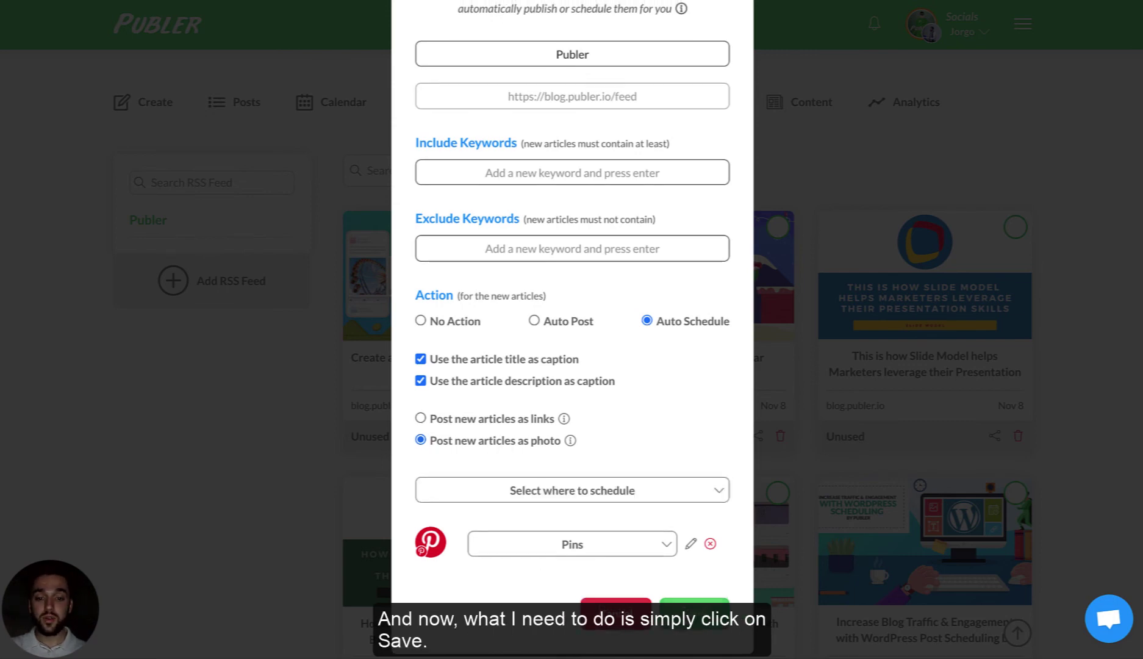
click(694, 612)
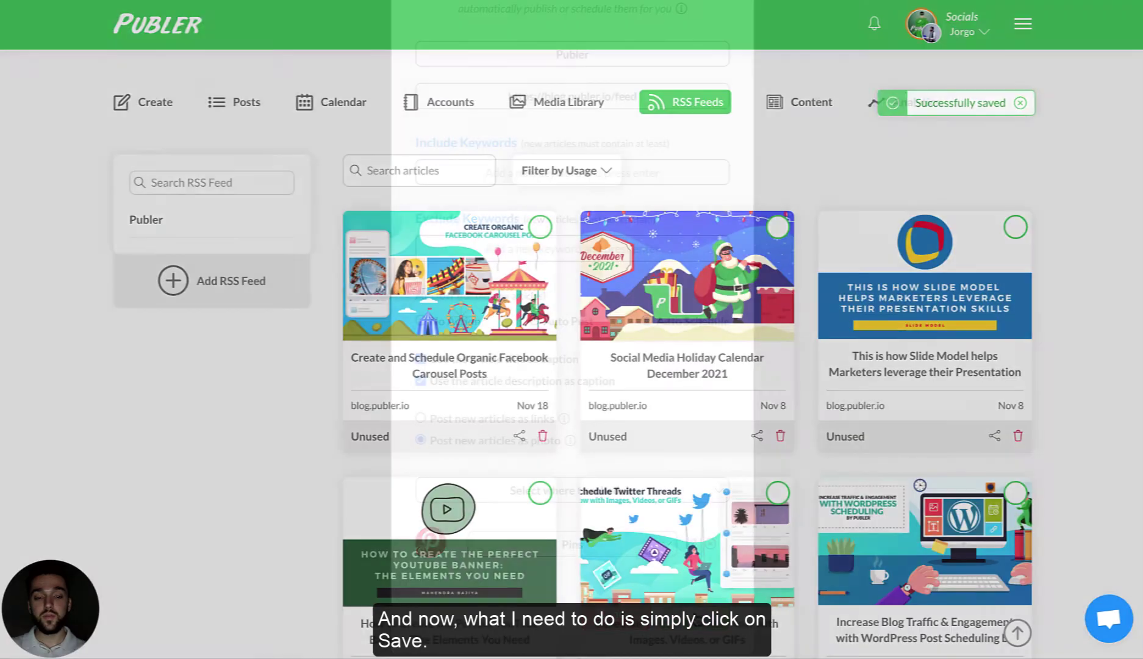
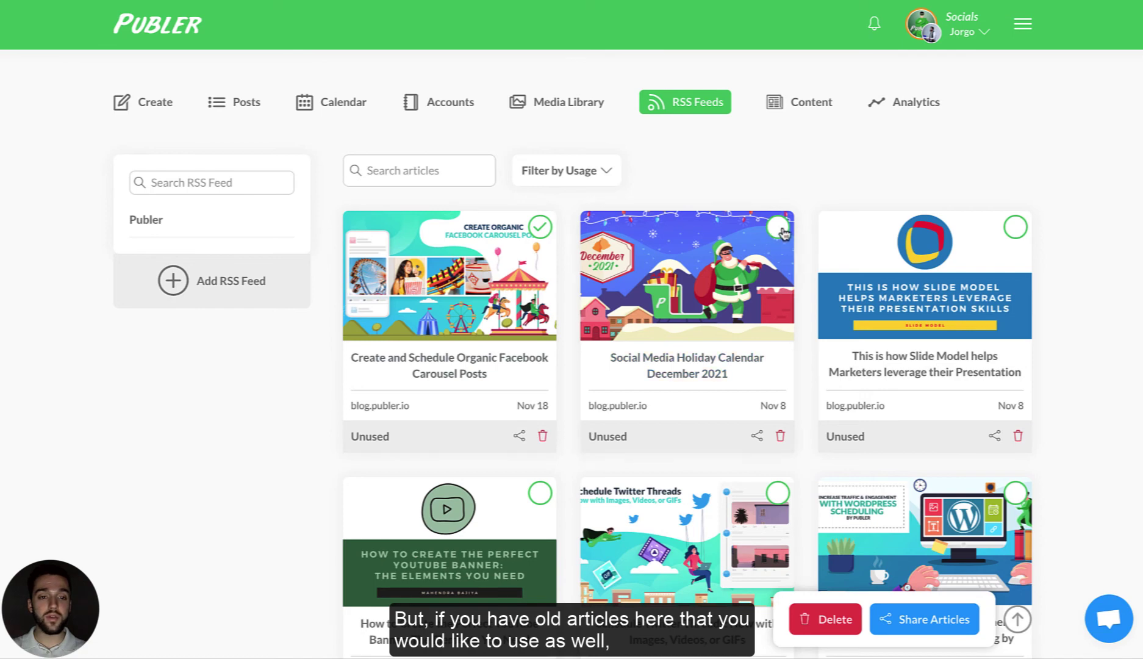
Select the Organic Facebook Carousel Posts, Social Media Holiday Calendar and Schedule Twitter Threads articles, and share them as posts
click(779, 231)
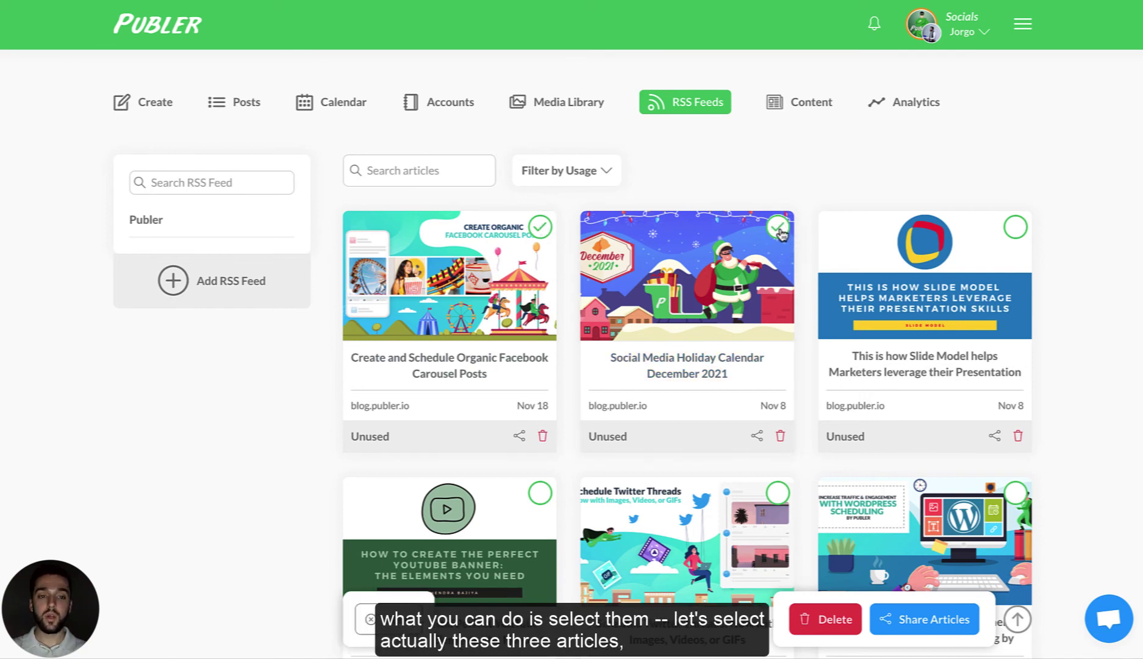
click(1016, 227)
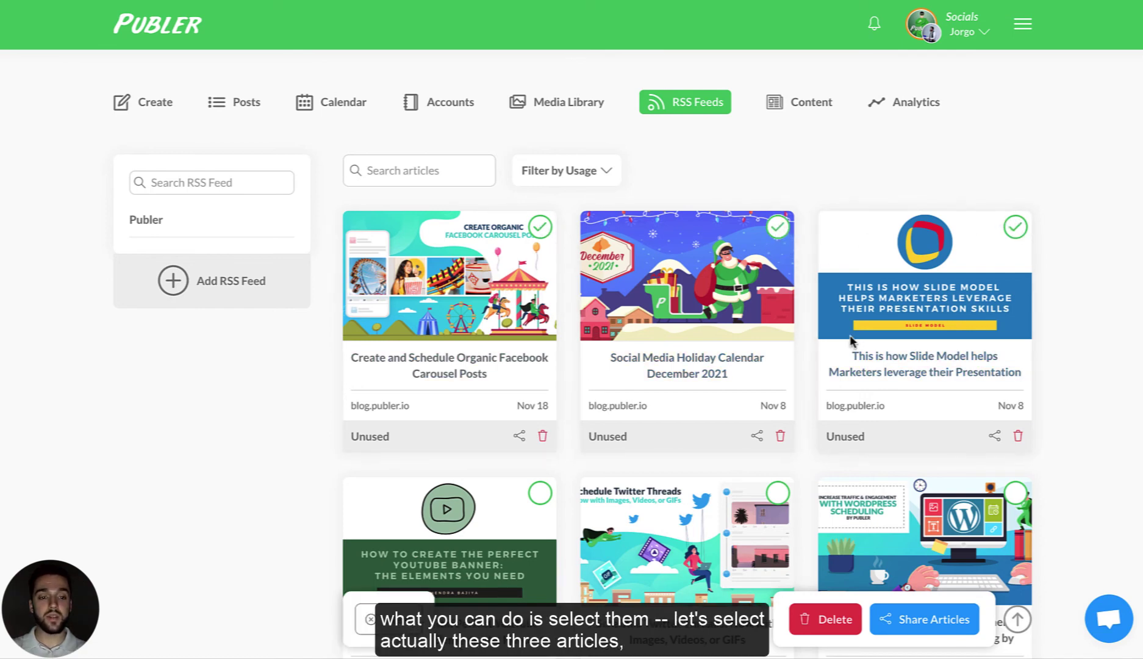
scroll(804, 376, down, 1)
click(777, 458)
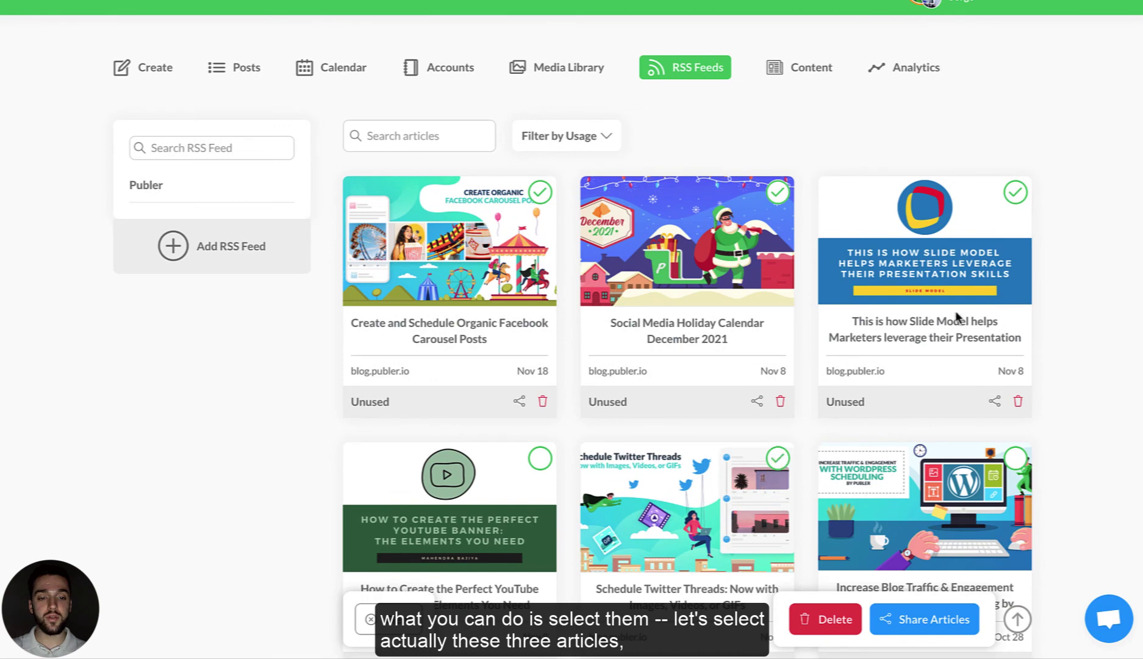
click(1016, 193)
scroll(721, 482, down, 1)
scroll(721, 500, down, 1)
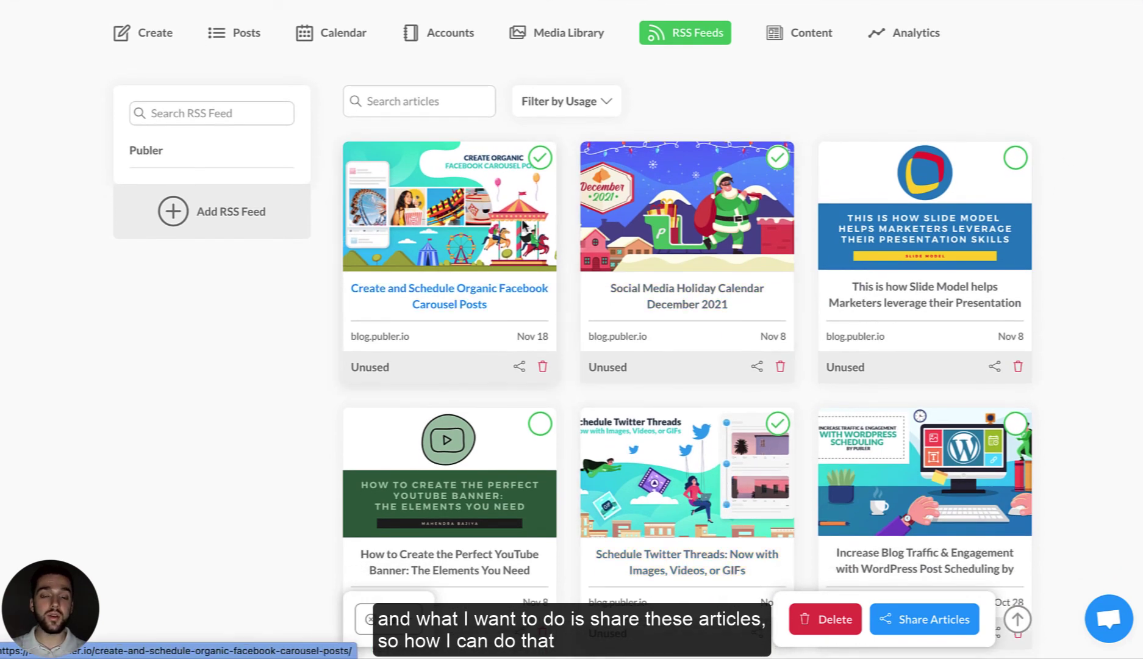
click(939, 620)
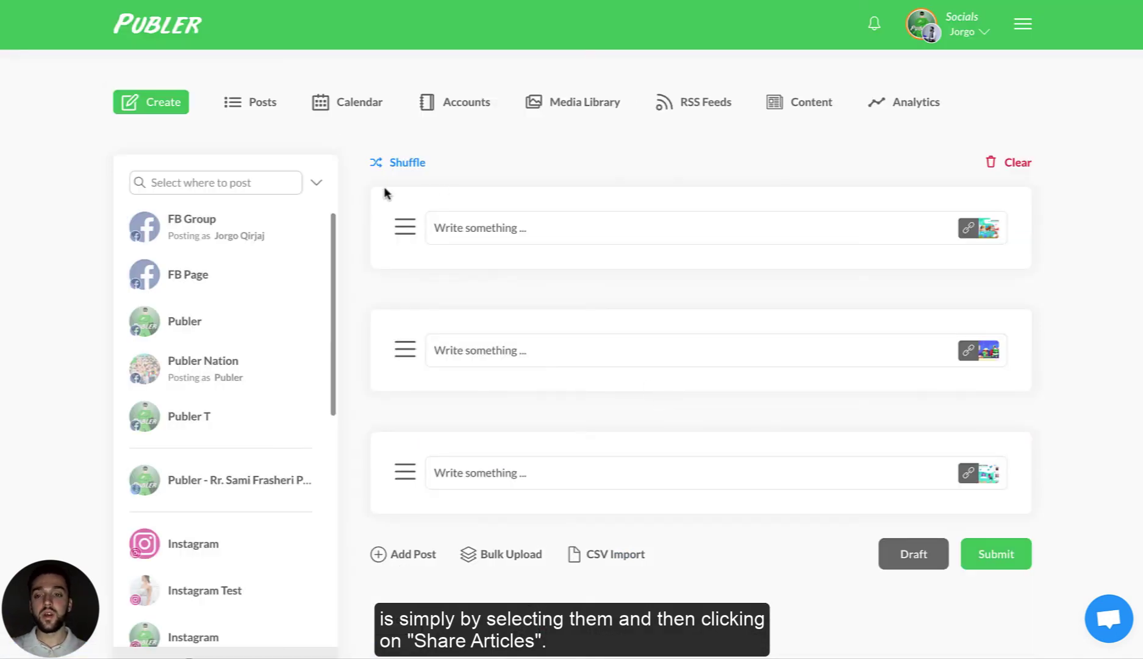
Filter the accounts by "FB" and choose only the FB Page for the three article posts
click(241, 183)
text(FB)
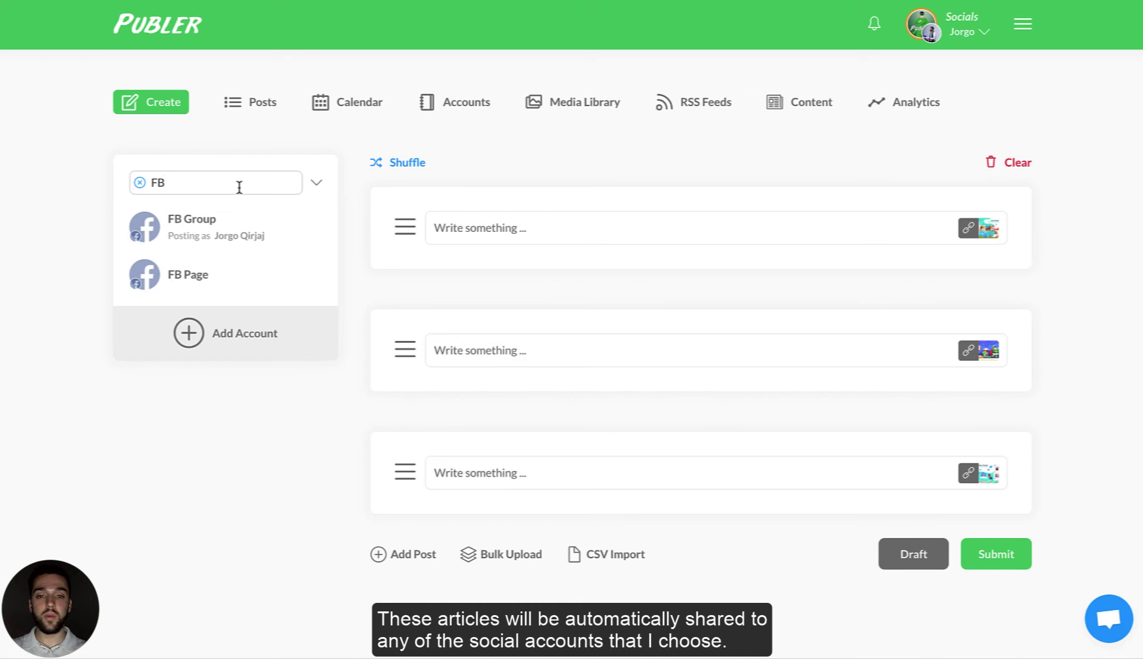
click(584, 226)
scroll(584, 288, down, 1)
click(211, 162)
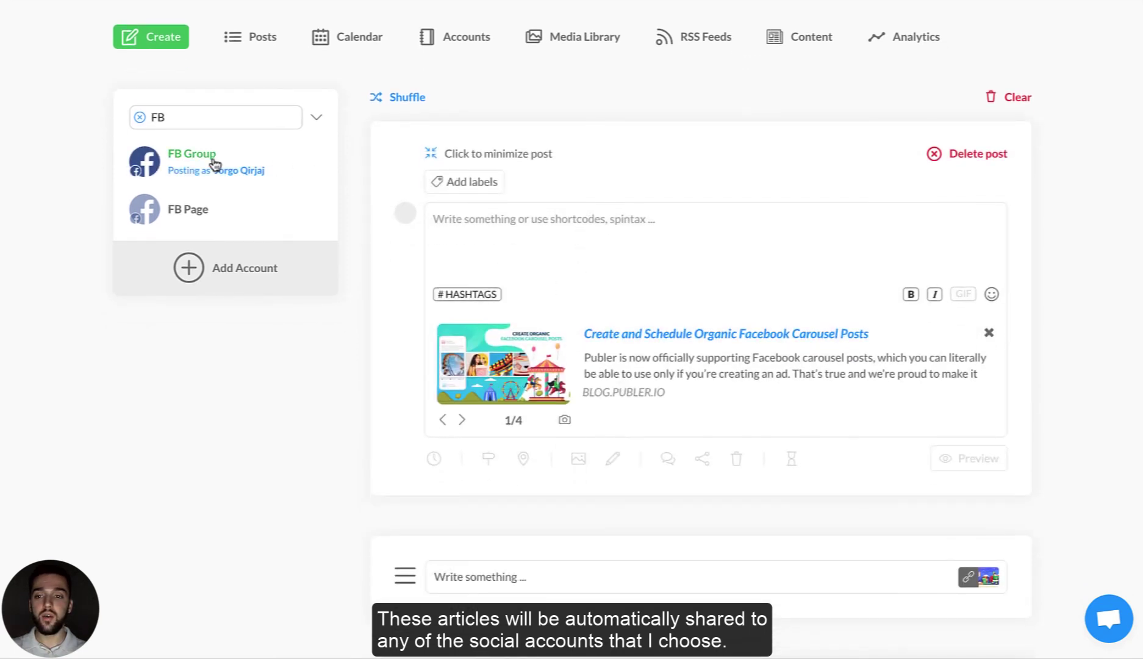
click(194, 209)
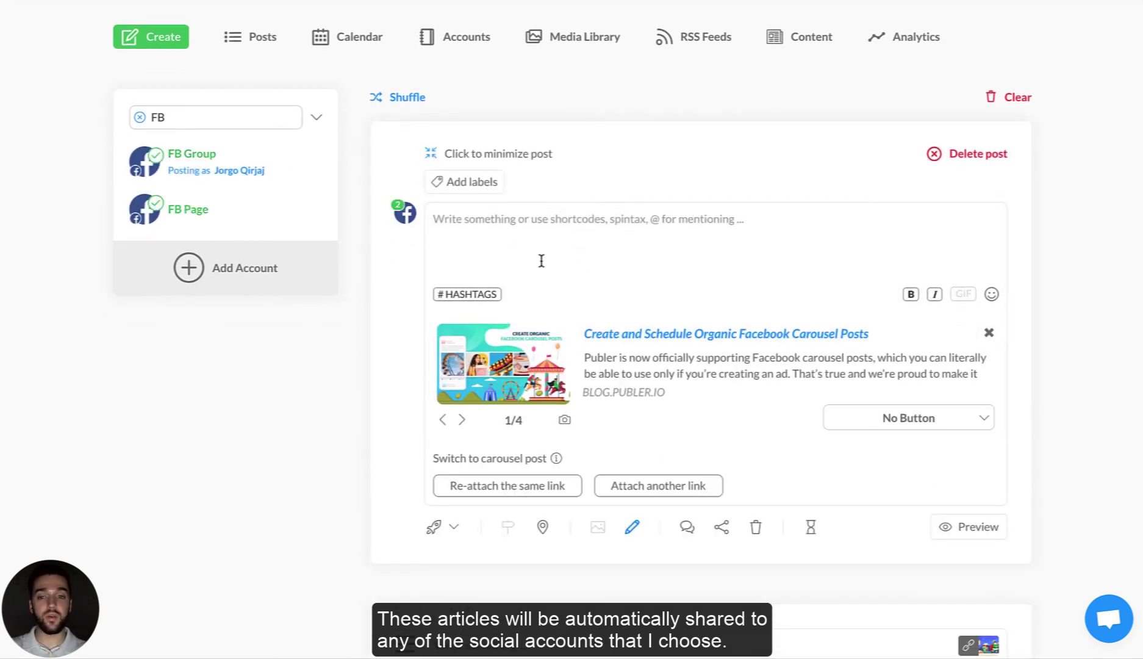
scroll(494, 256, down, 3)
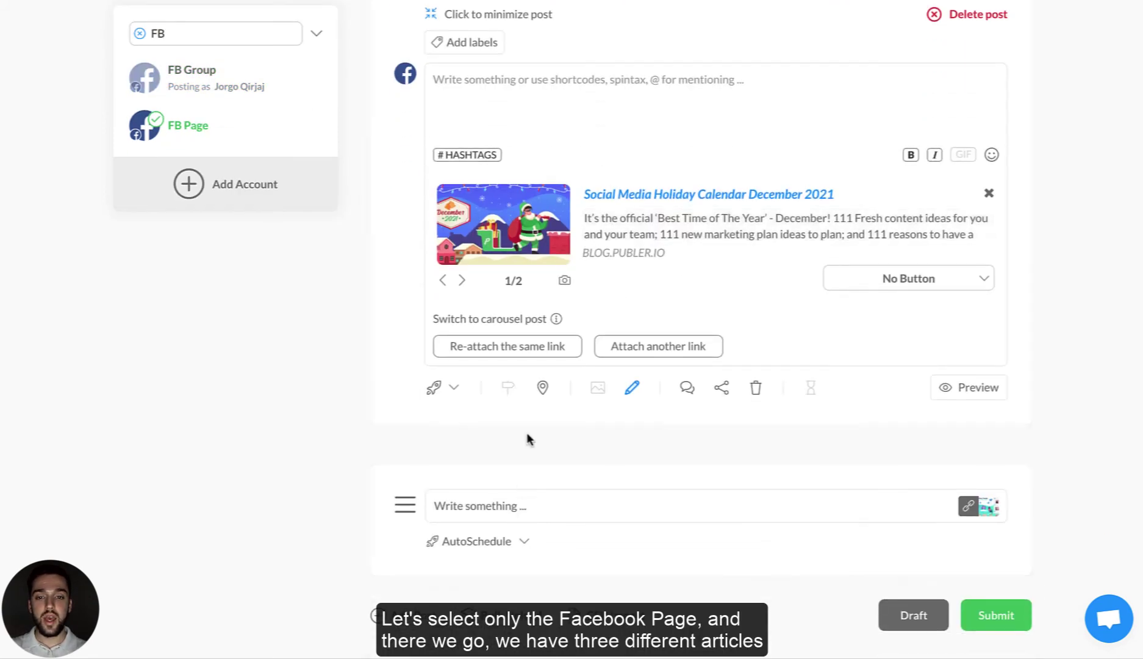
Switch the Facebook Carousel Posts article to a carousel post by re-attaching the same link, and check the option for attaching another link
scroll(624, 231, up, 5)
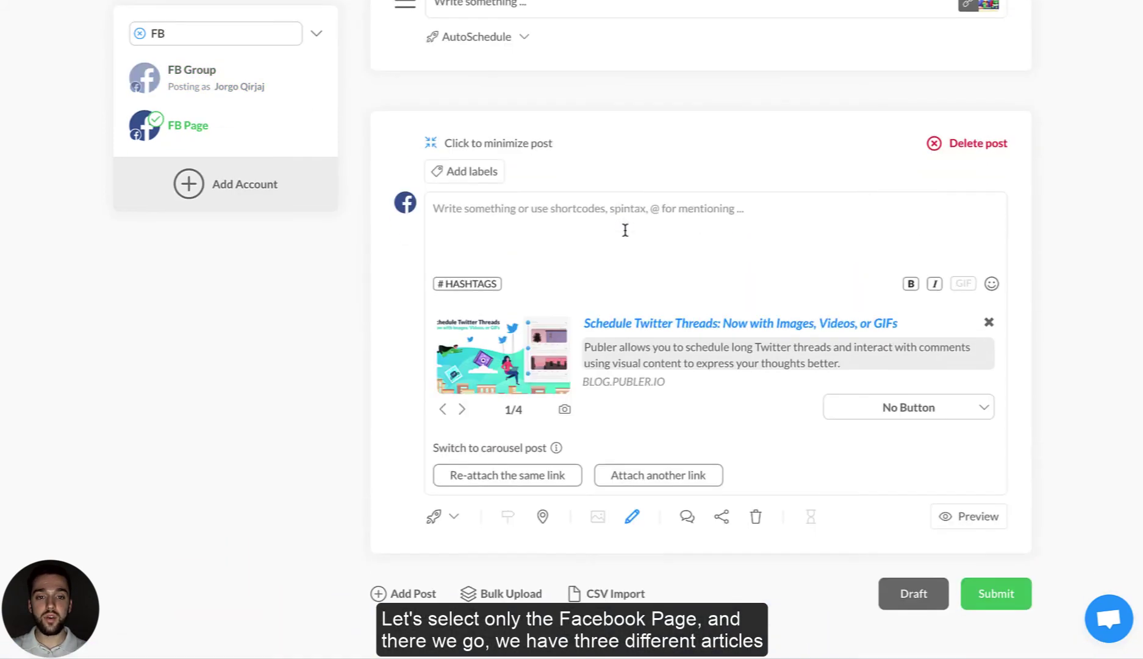
scroll(624, 231, up, 3)
click(529, 204)
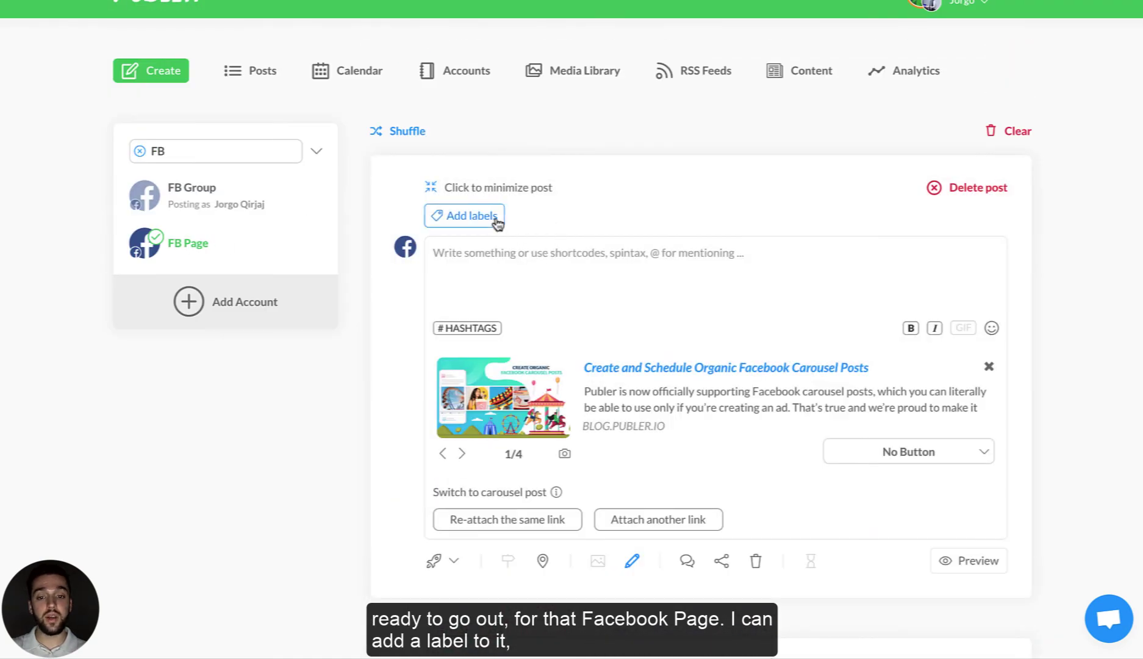
scroll(512, 305, down, 1)
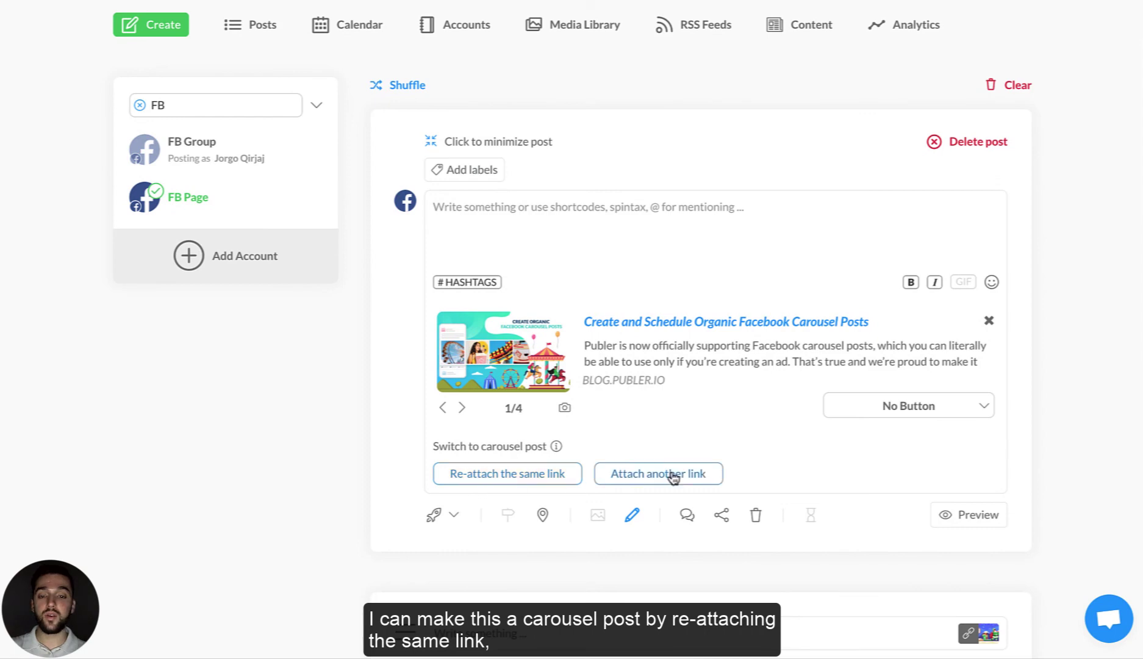
click(522, 476)
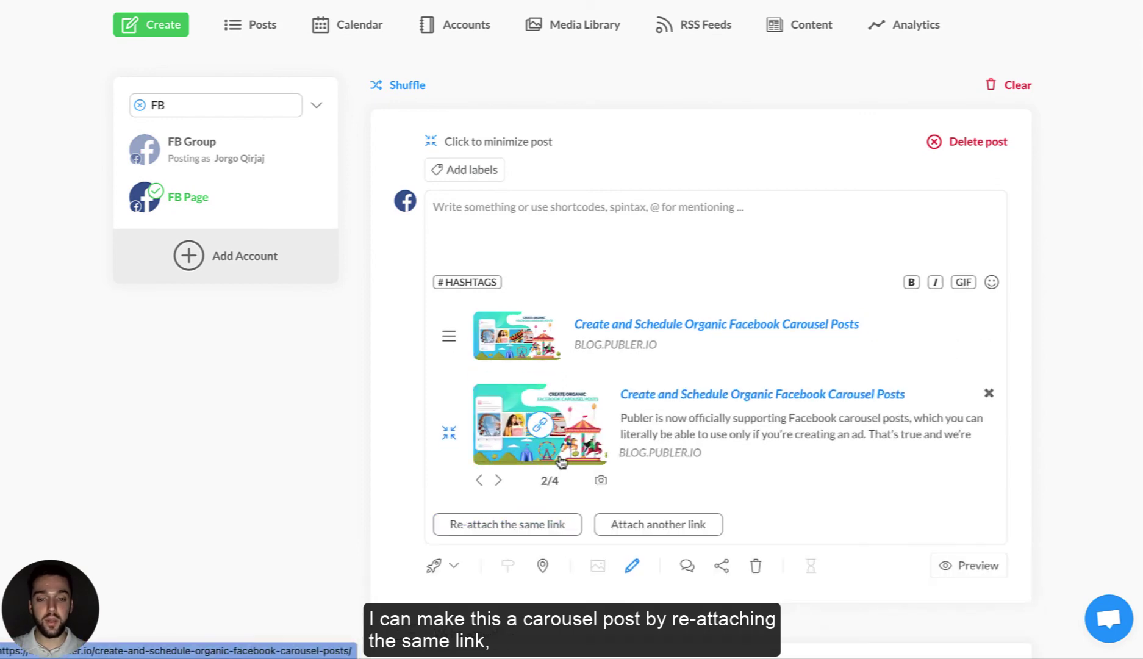
click(650, 526)
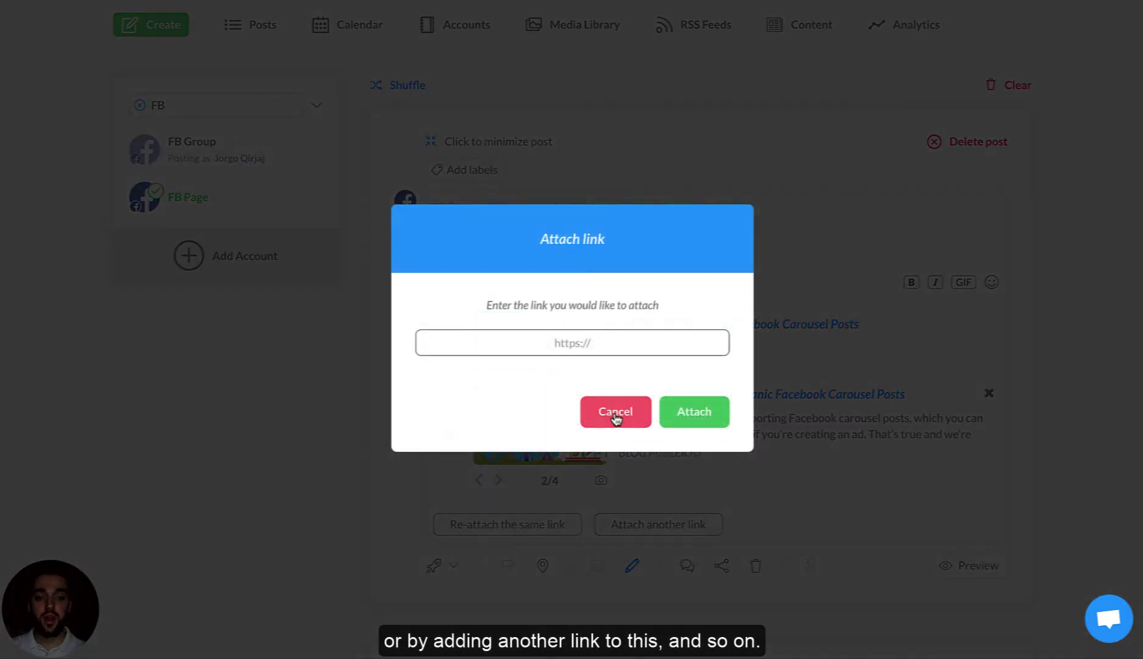
click(613, 409)
Change the first post's scheduling from AutoSchedule to Recycle and assign the Weekdays label to the Facebook page
scroll(663, 306, down, 4)
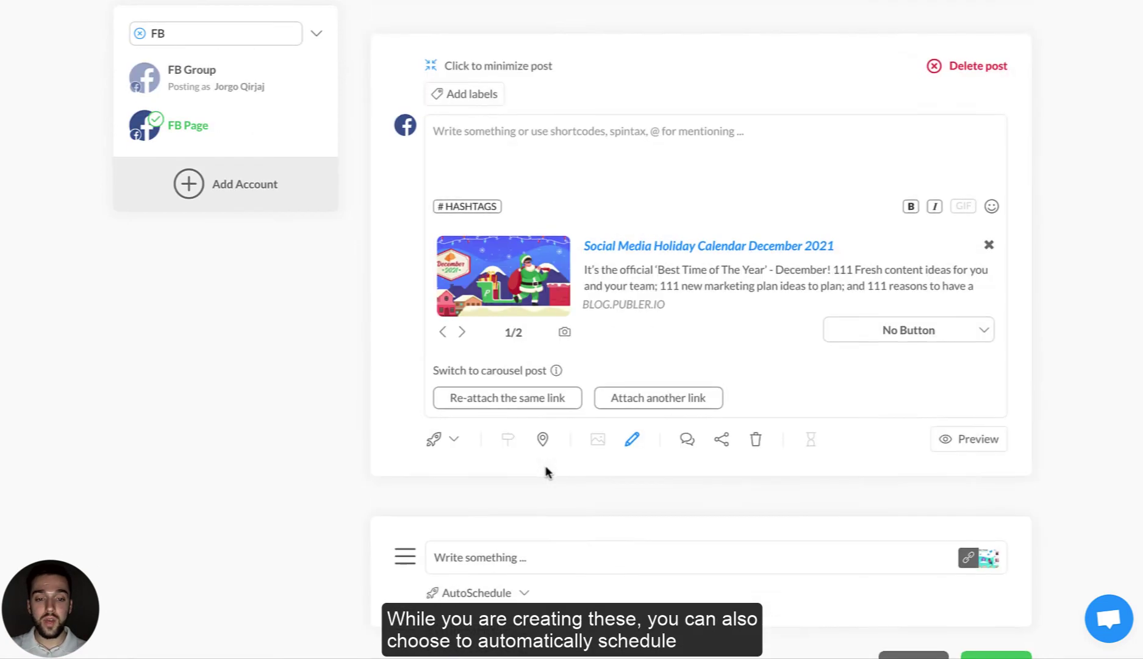
scroll(546, 471, down, 2)
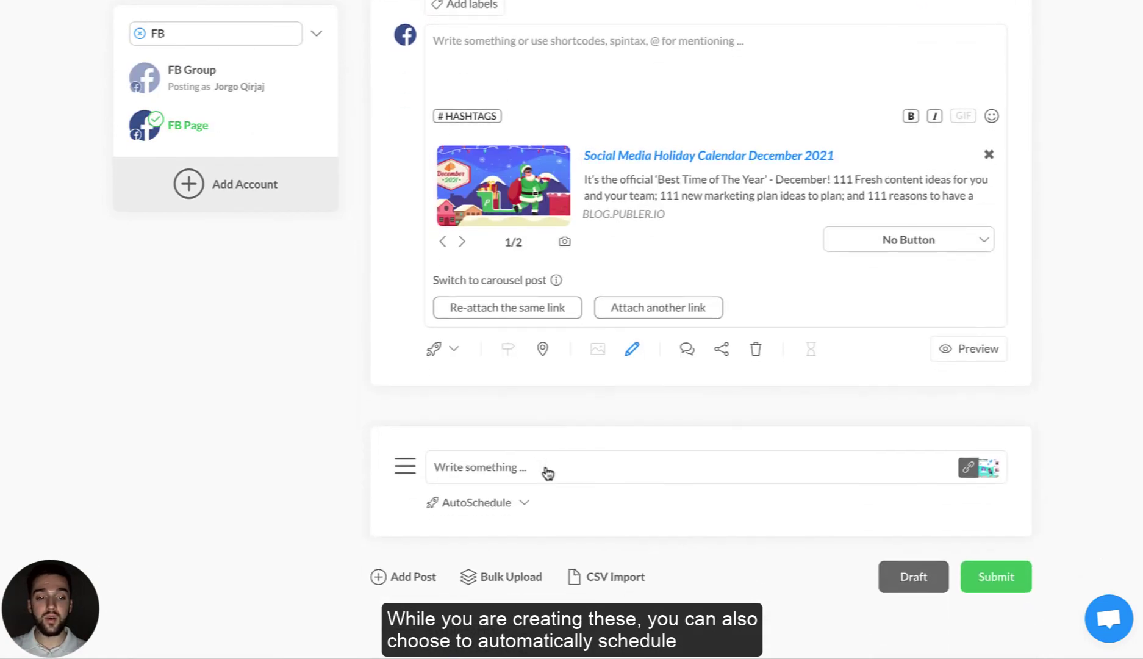
click(600, 469)
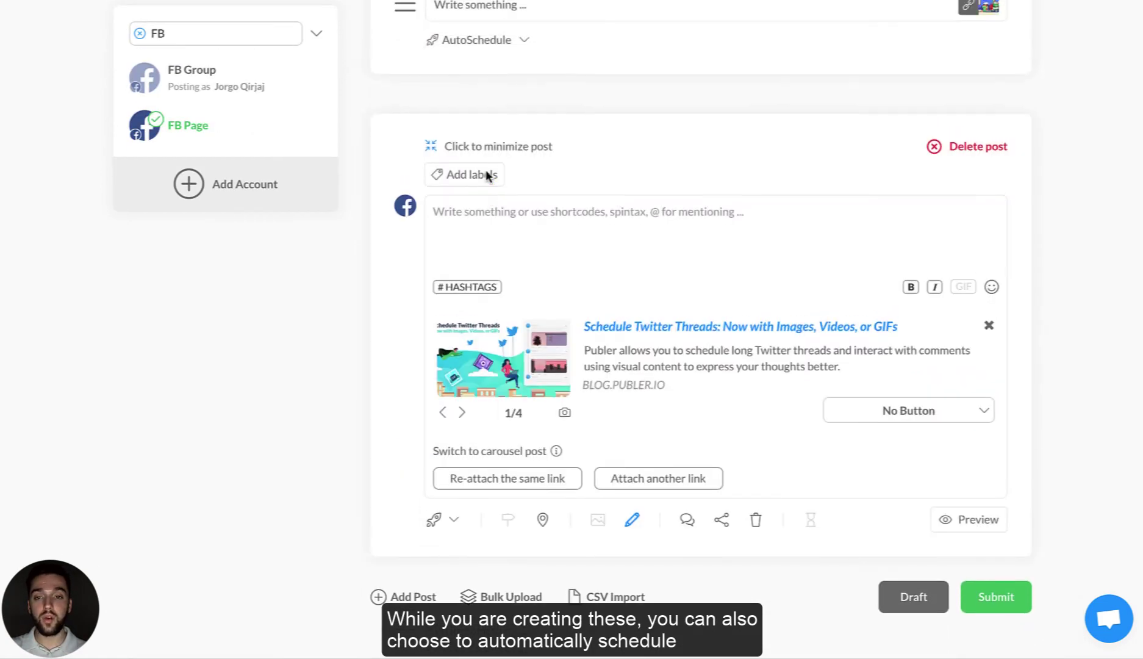
scroll(486, 175, up, 3)
scroll(469, 181, up, 1)
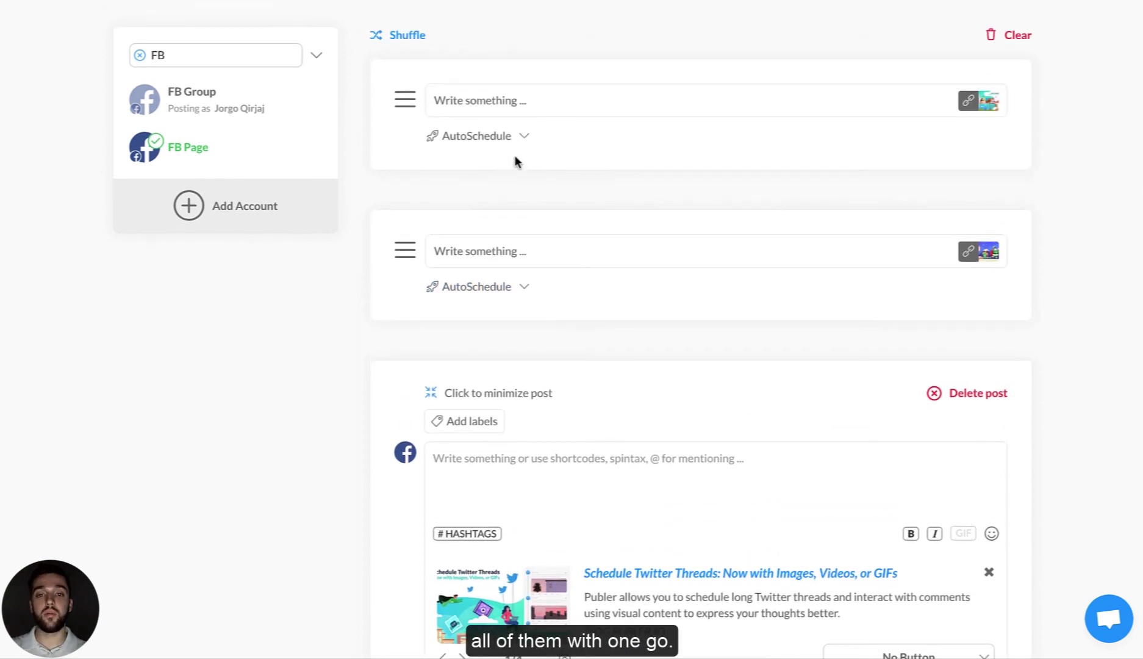
click(482, 139)
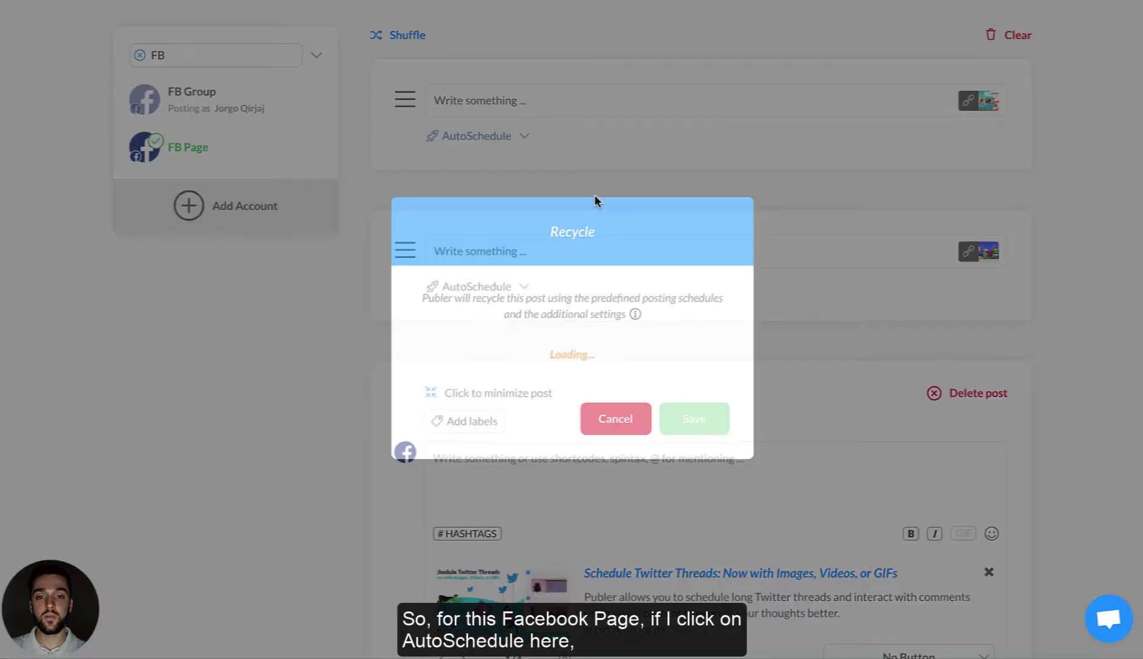
click(567, 233)
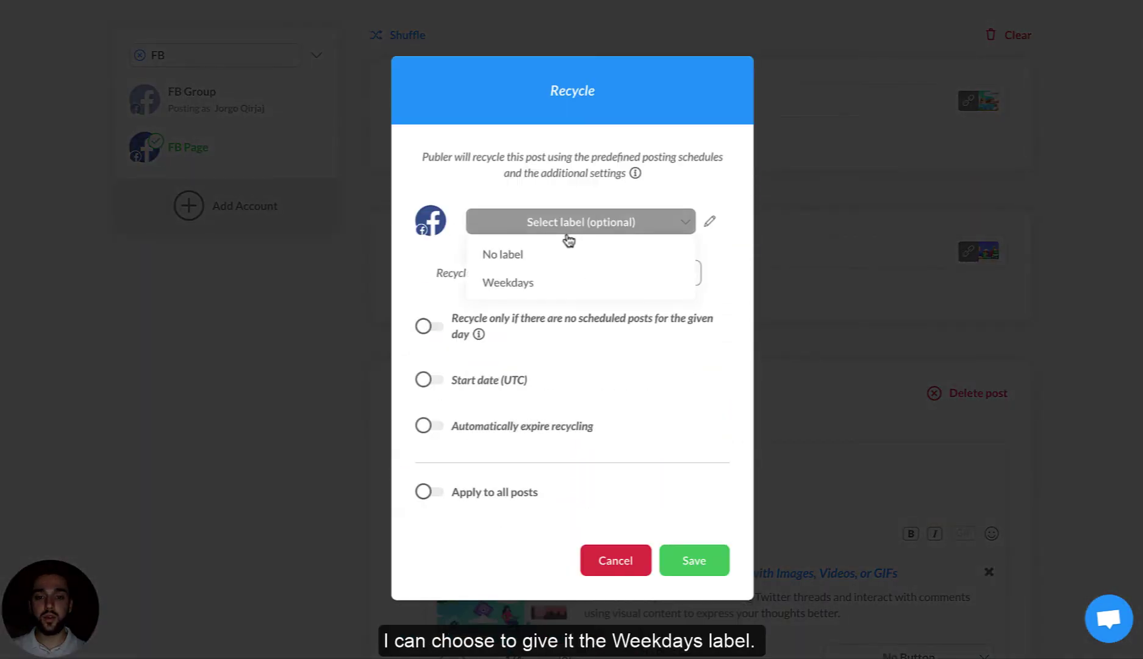
click(529, 287)
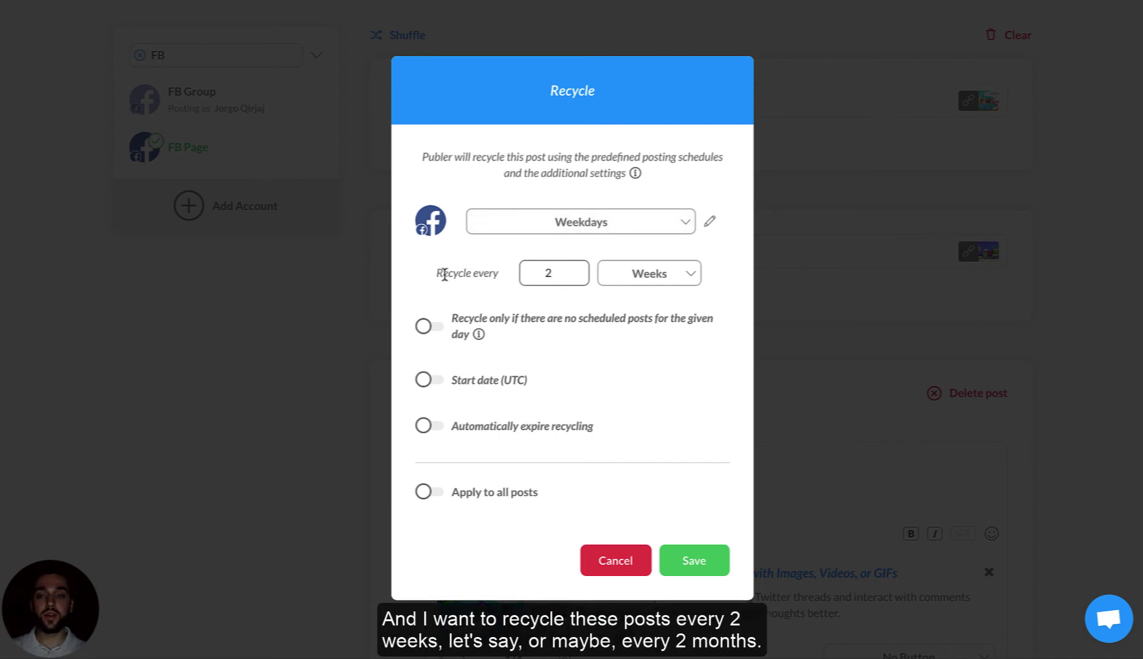
Set the recycling interval to every 2 months, apply the settings to all posts, and save them
click(645, 282)
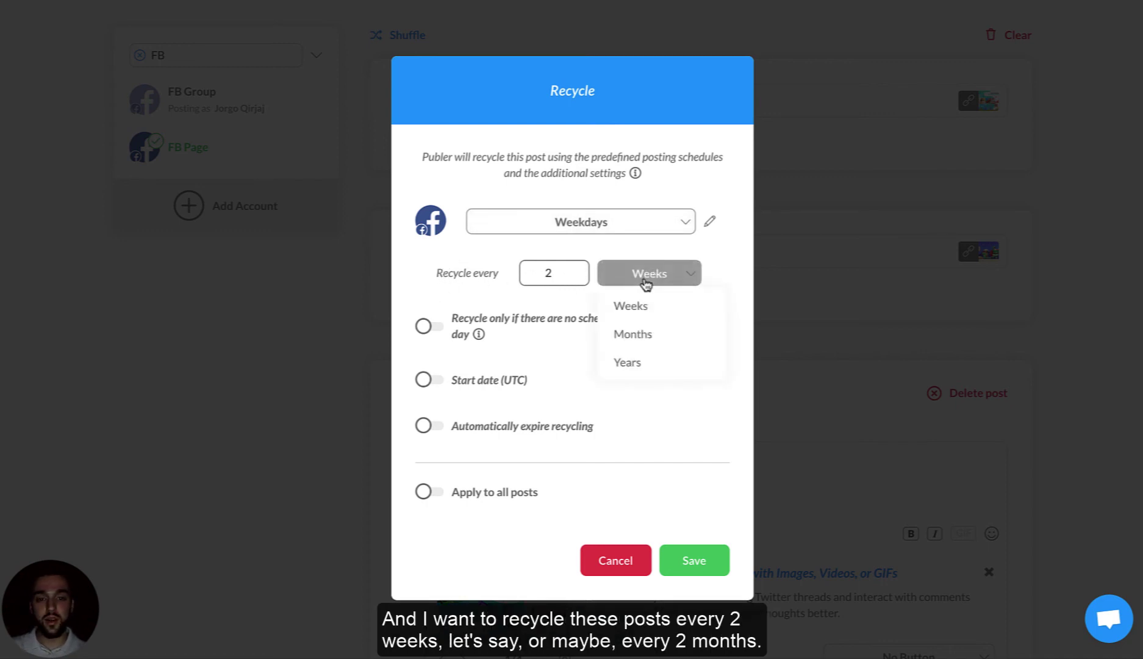
click(645, 279)
click(662, 276)
click(637, 334)
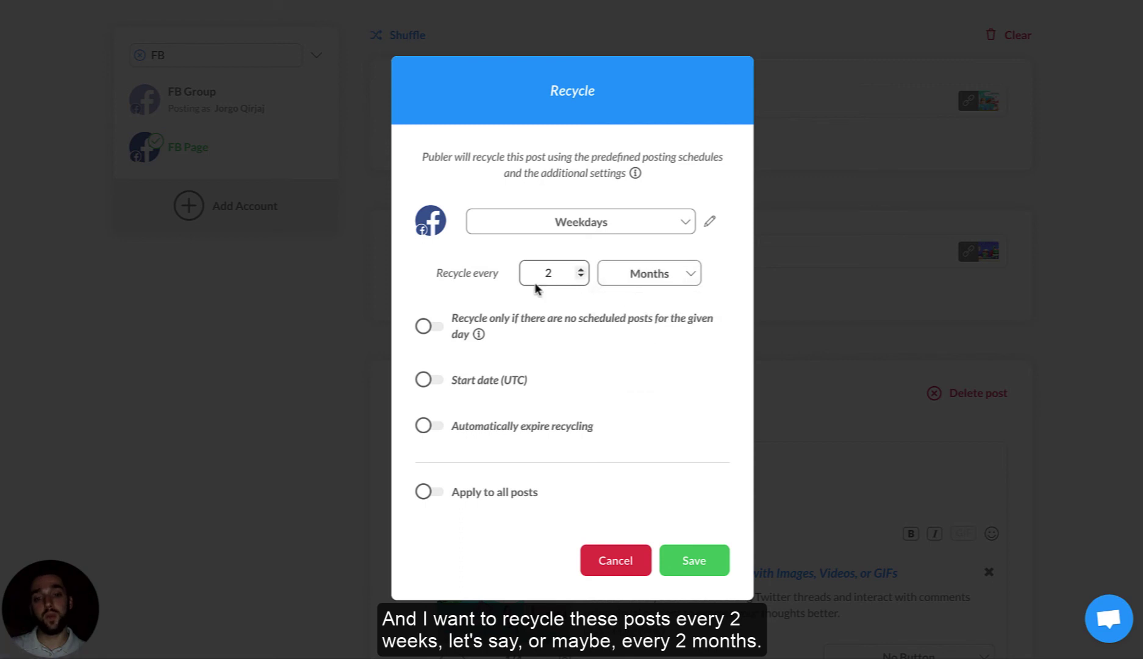
click(434, 491)
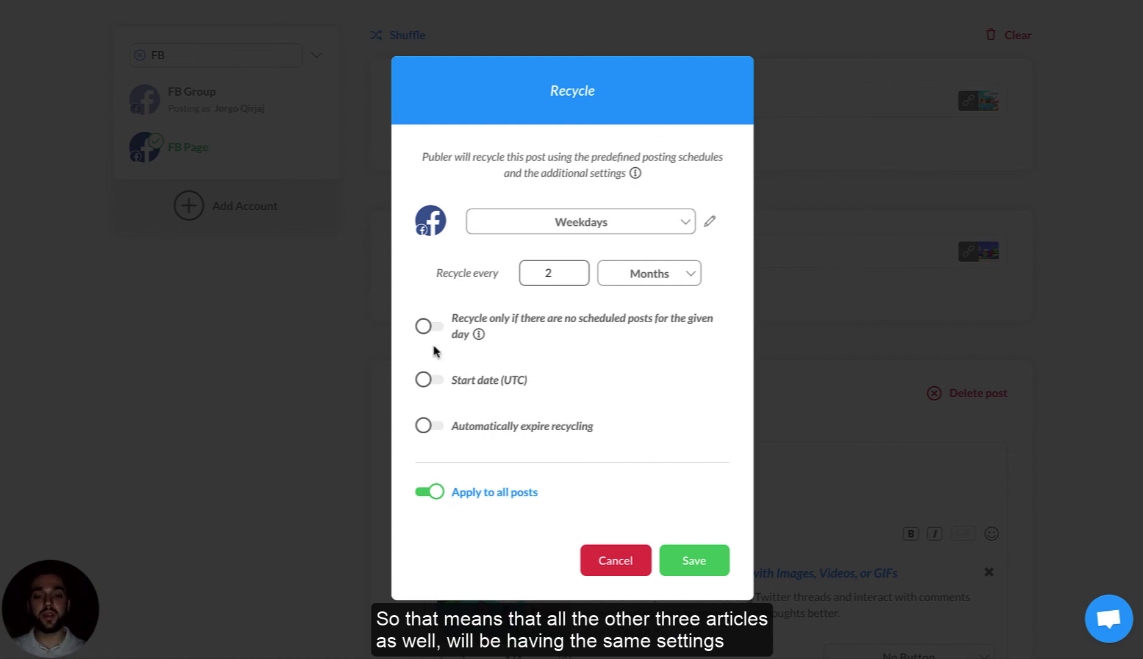
click(680, 559)
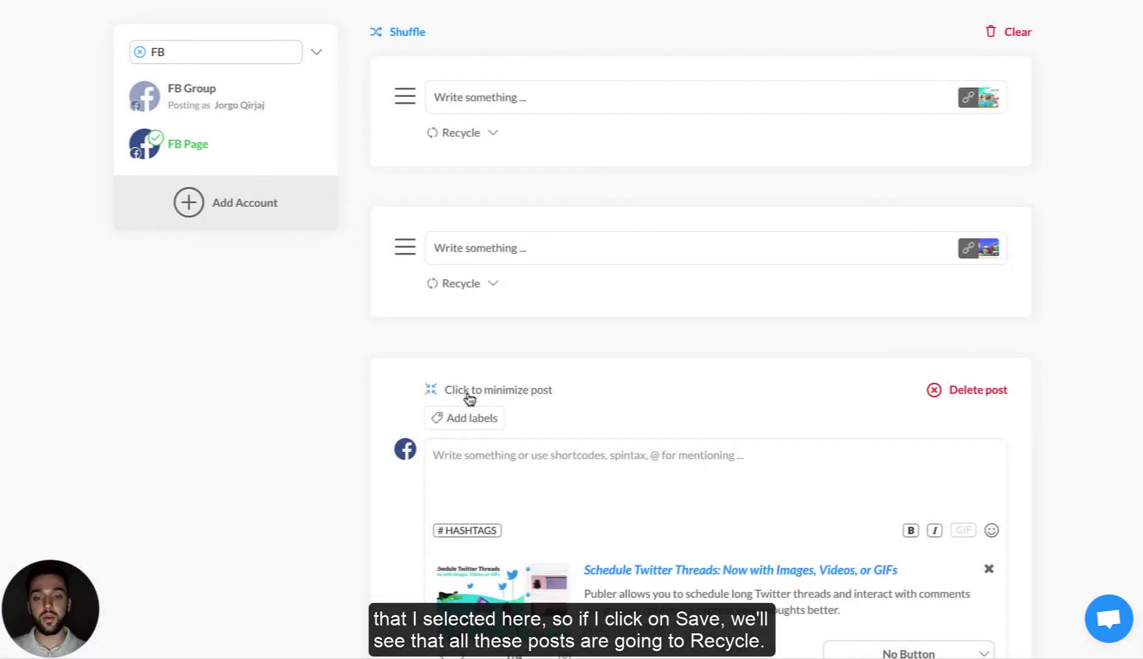
Submit the three article posts for recycling on the FB Page
scroll(464, 393, down, 3)
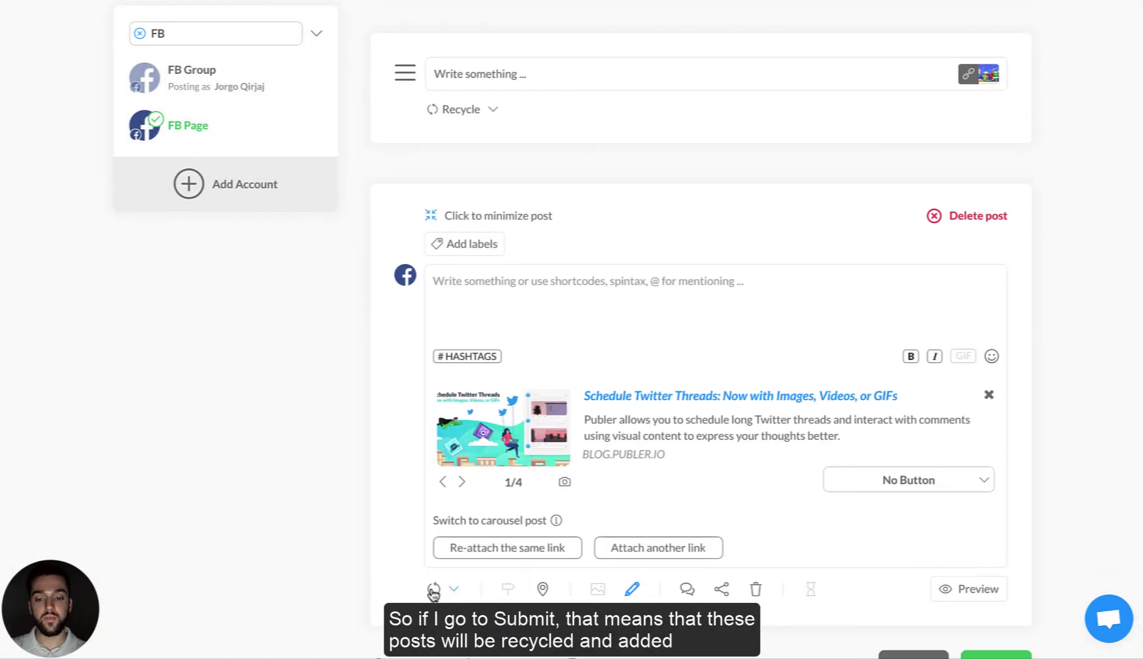
scroll(480, 327, down, 2)
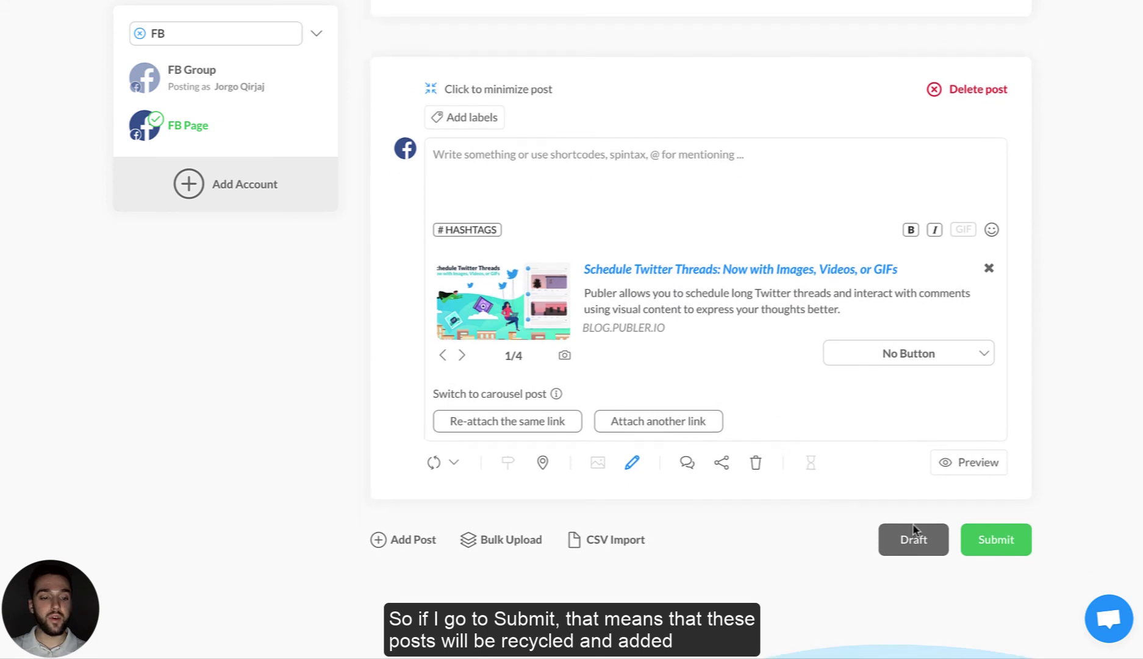
click(998, 548)
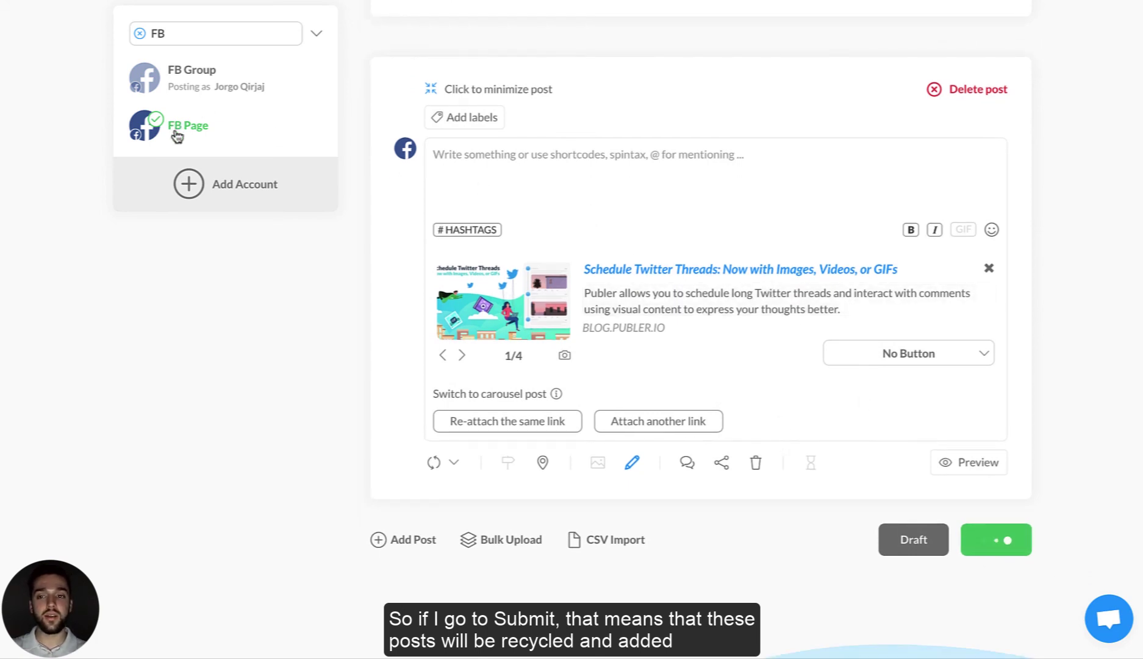
Open the Facebook Carousel Posts article for sharing in the post composer, and return to the RSS feed articles
scroll(511, 200, up, 2)
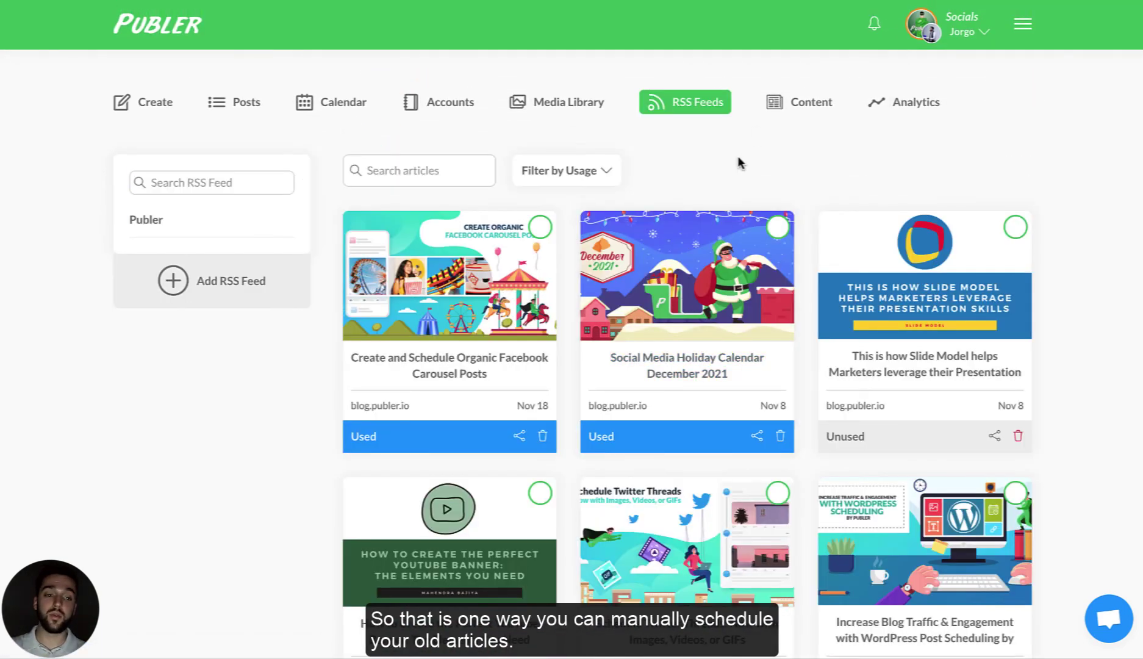
click(519, 436)
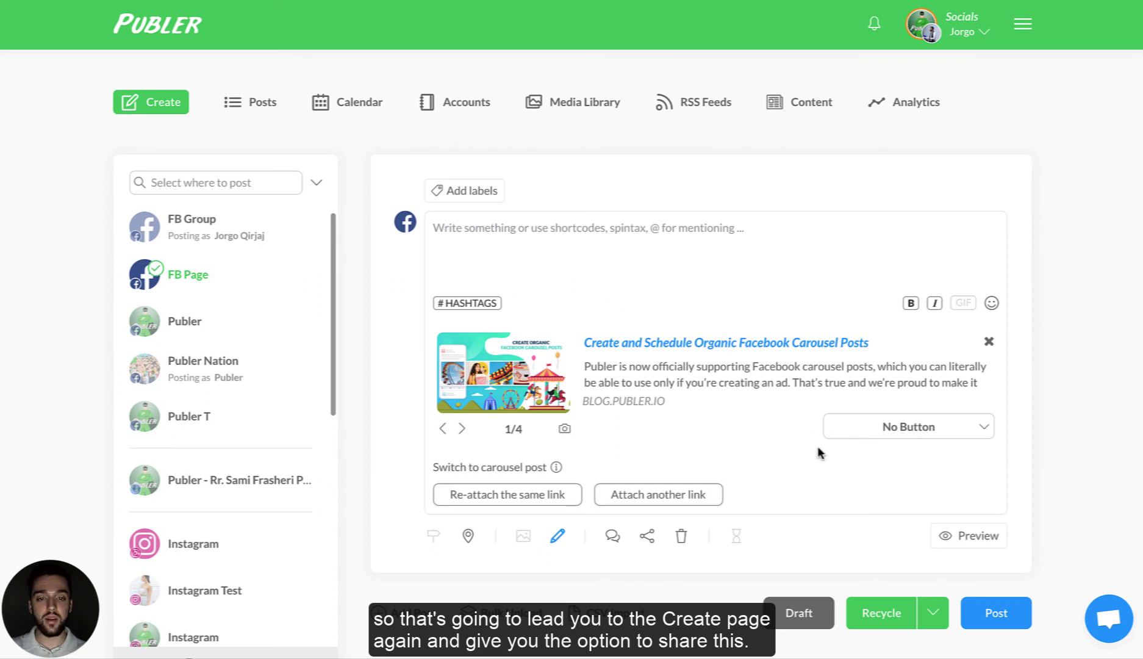
click(680, 102)
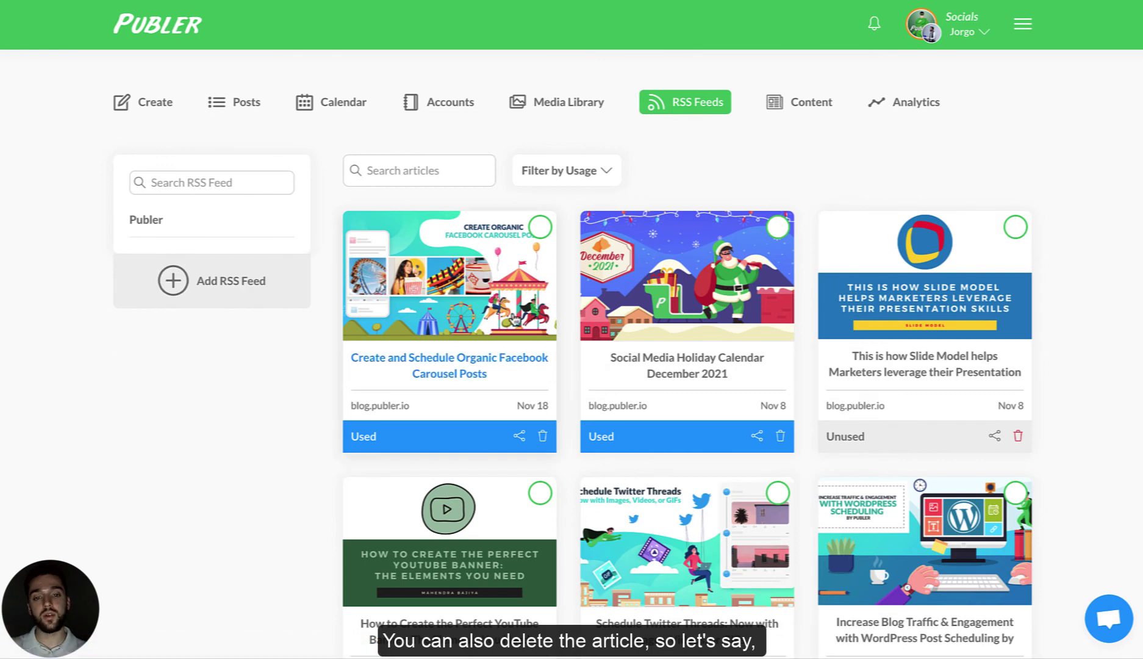
Delete the Social Media Holiday Calendar December 2021 article from the RSS feed
scroll(701, 378, down, 1)
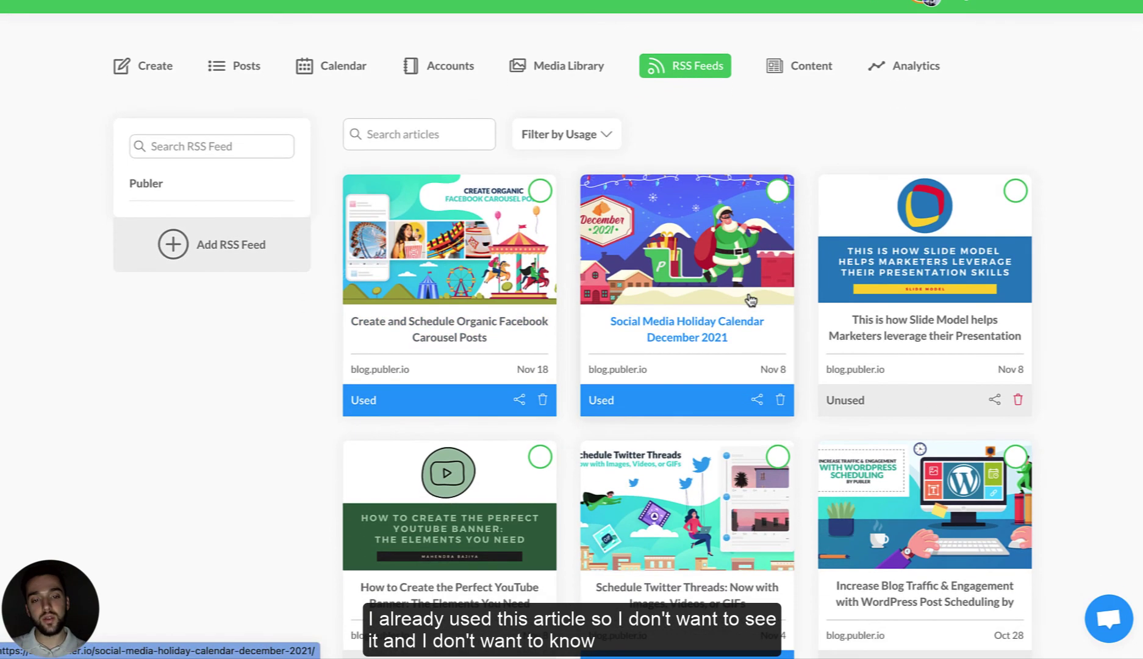
click(781, 401)
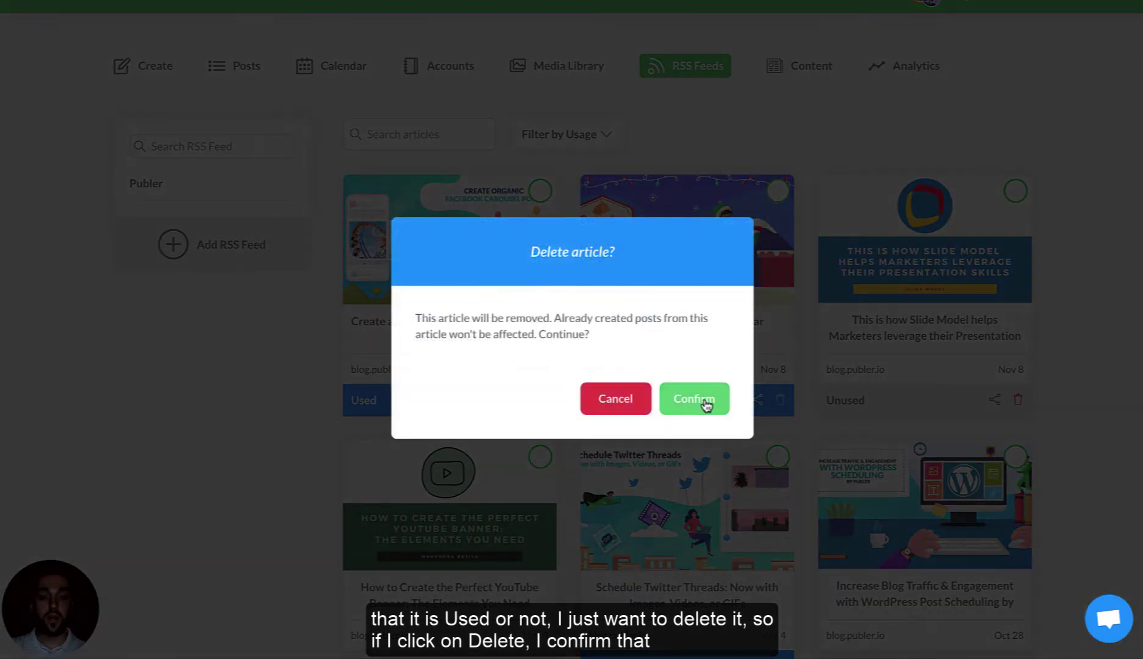
click(706, 404)
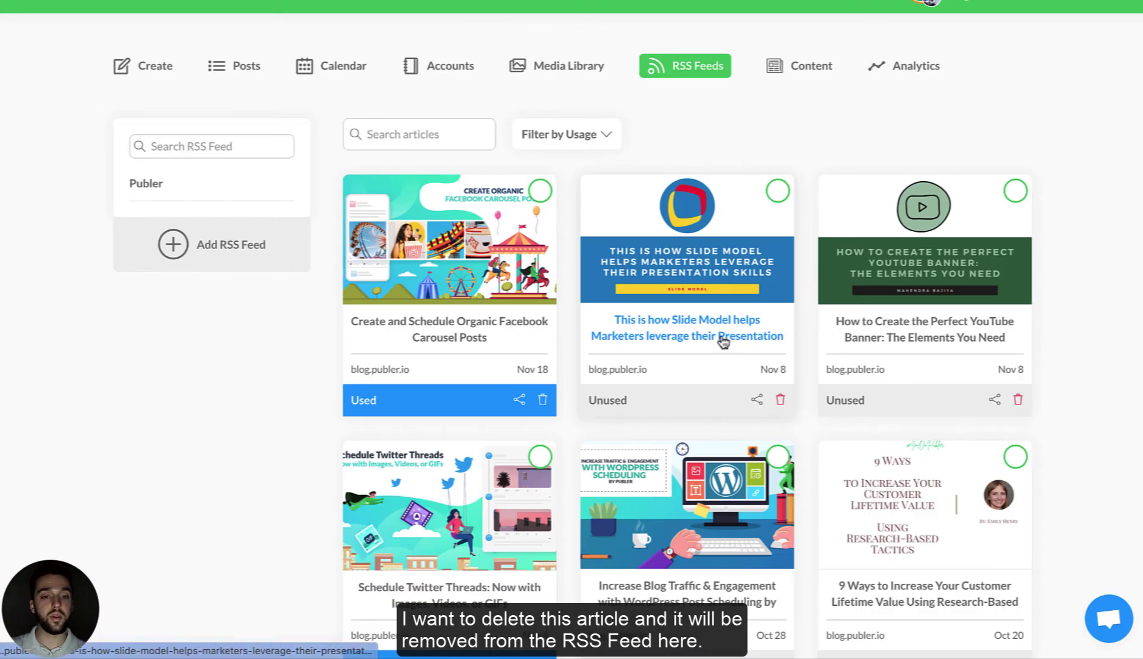
Filter the feed articles by usage to show All Items, and switch the filter to Used
scroll(636, 456, down, 1)
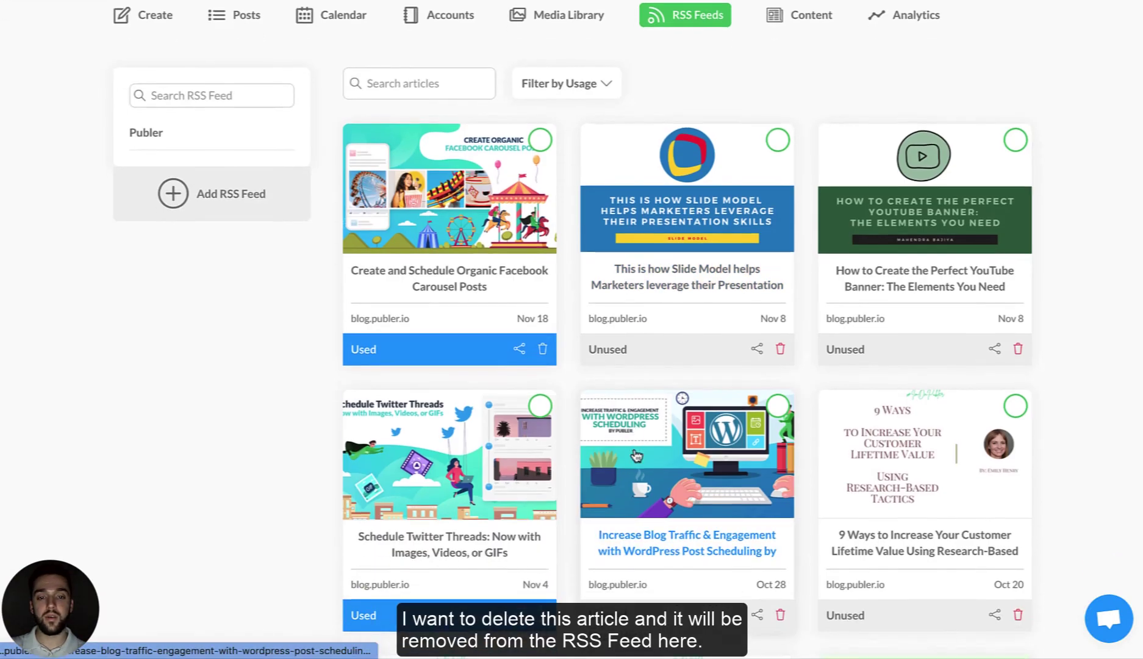
scroll(636, 456, up, 2)
click(573, 173)
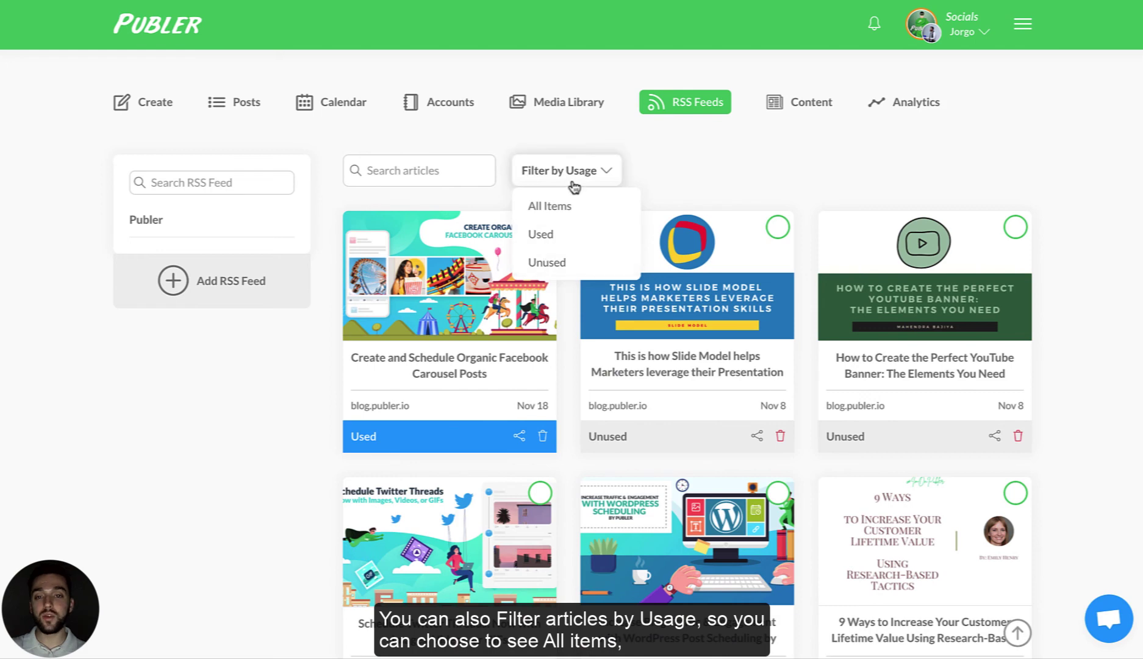
click(562, 208)
click(552, 175)
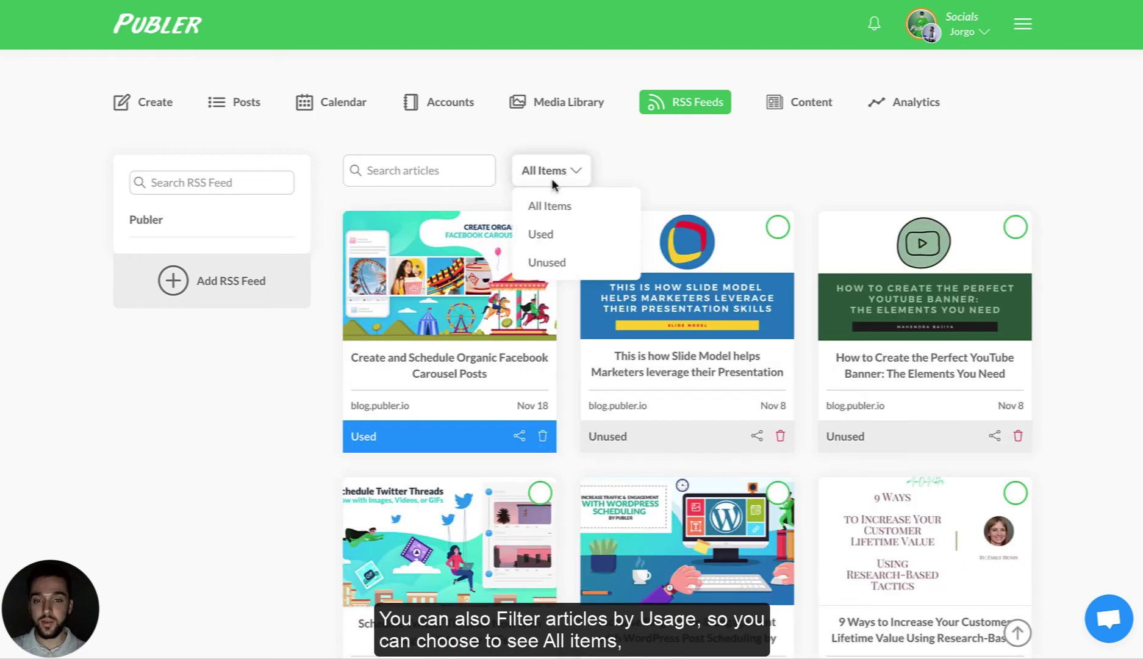
click(556, 233)
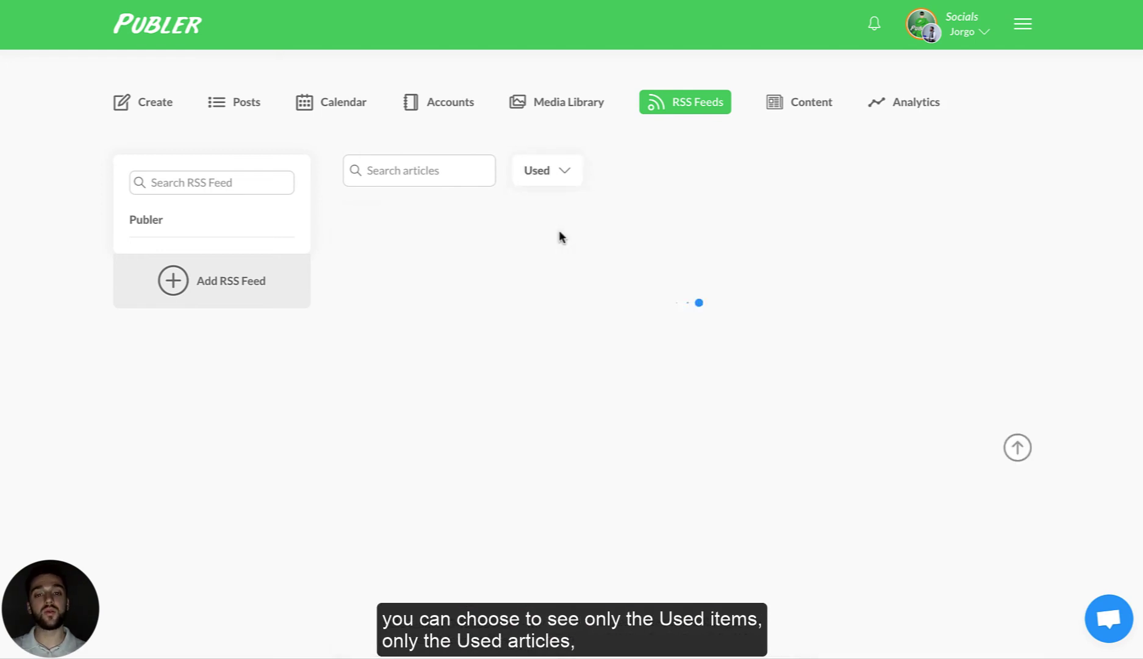
Change the usage filter to Unused and look through the unused articles
click(547, 174)
click(561, 263)
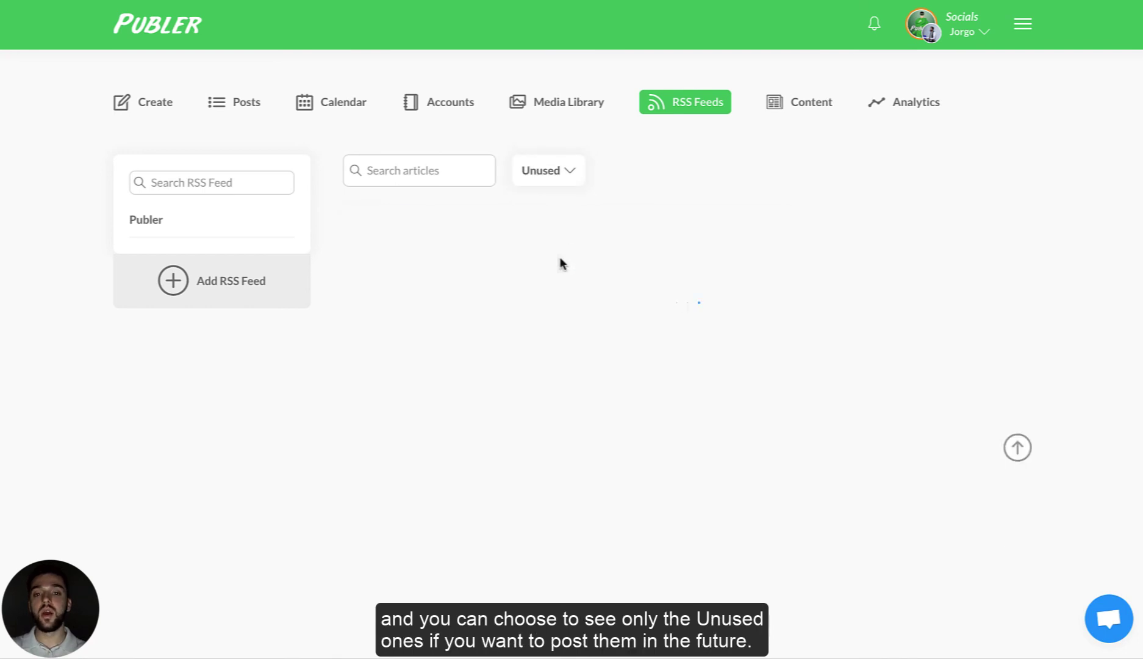
scroll(707, 390, down, 3)
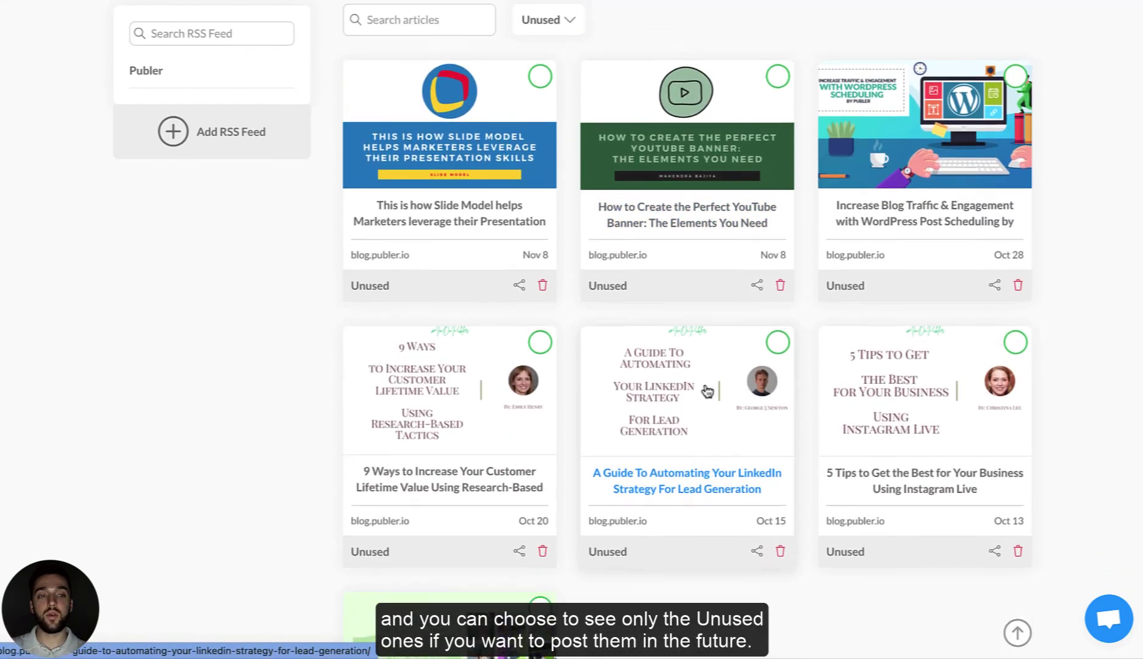
scroll(708, 390, up, 3)
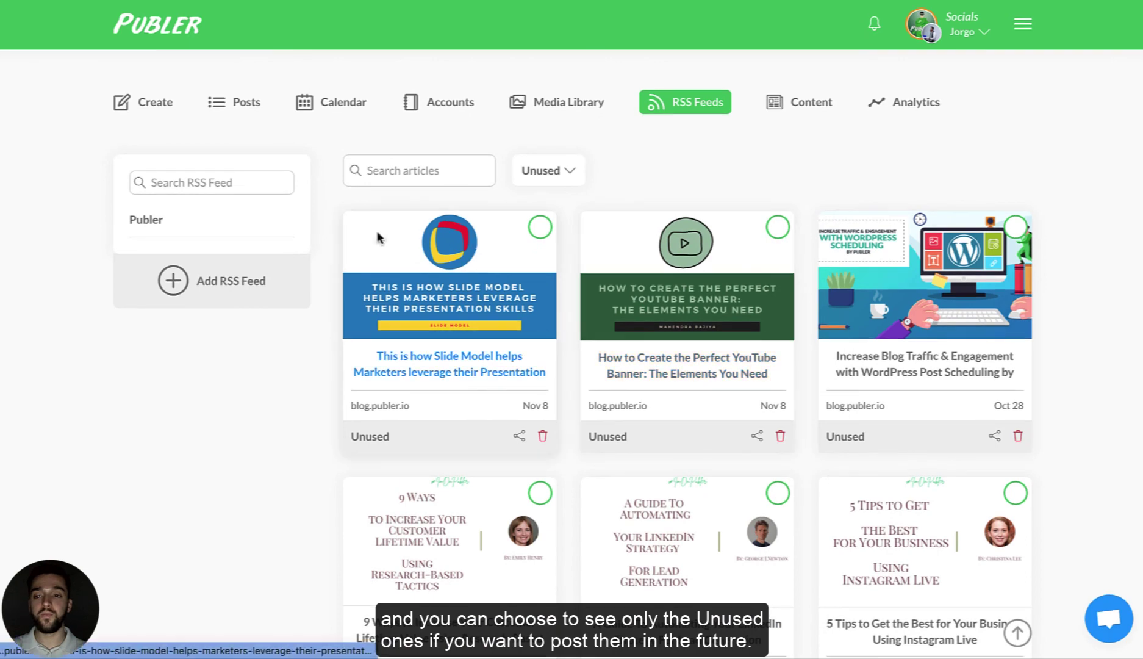
Open the manual sync request for the Publer RSS feed and cancel it
click(151, 223)
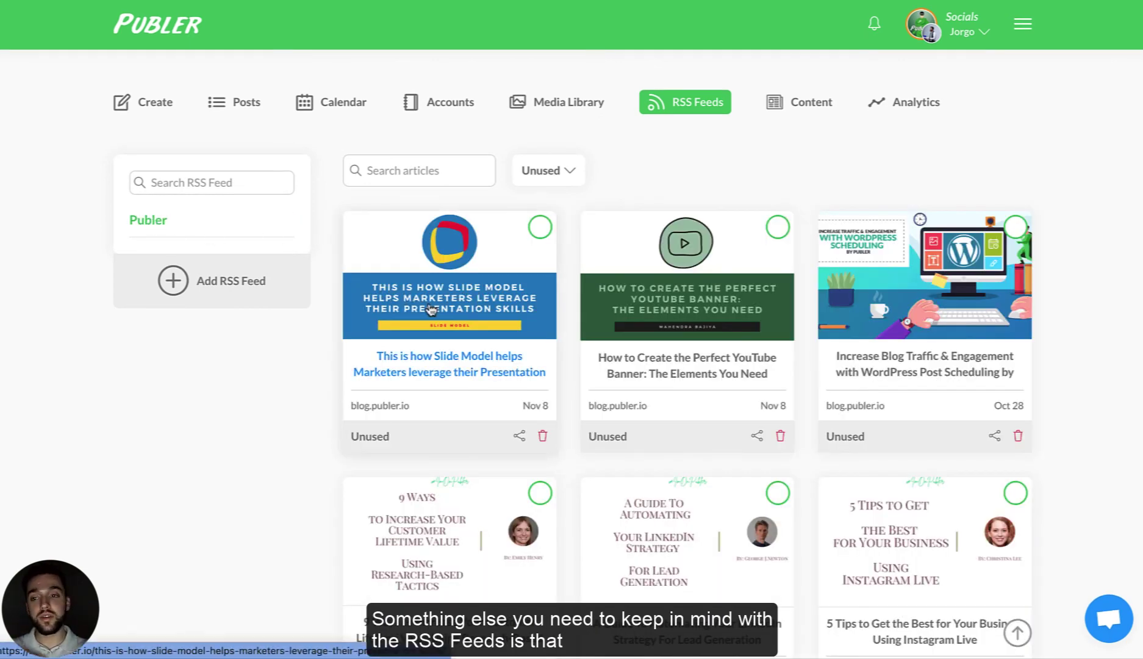
click(151, 224)
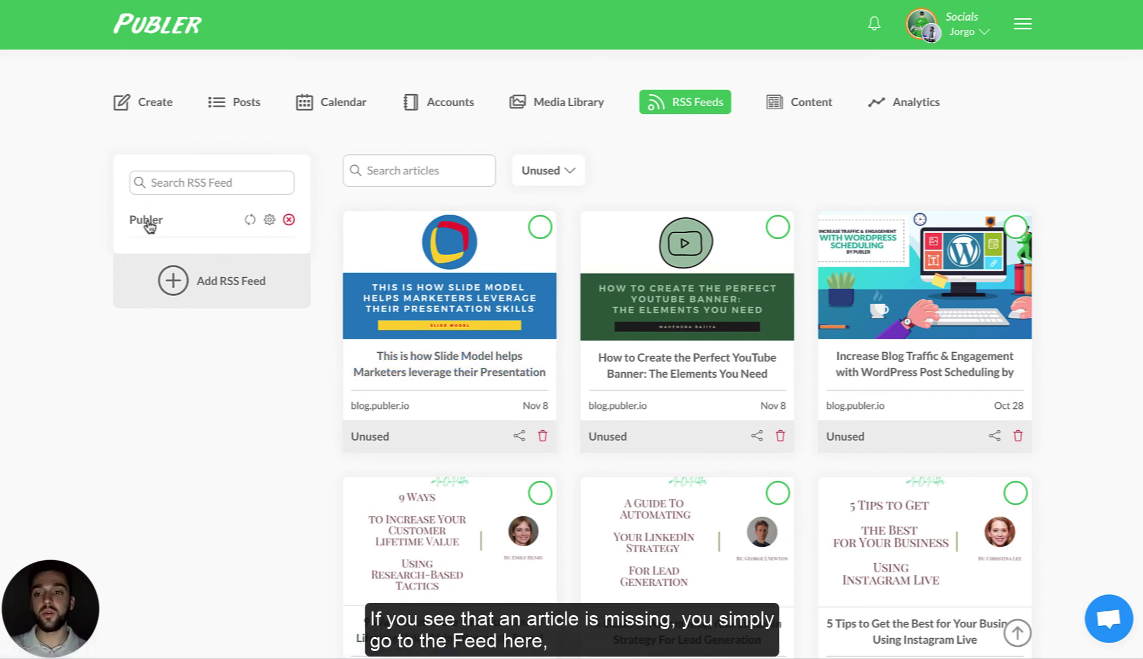
click(147, 221)
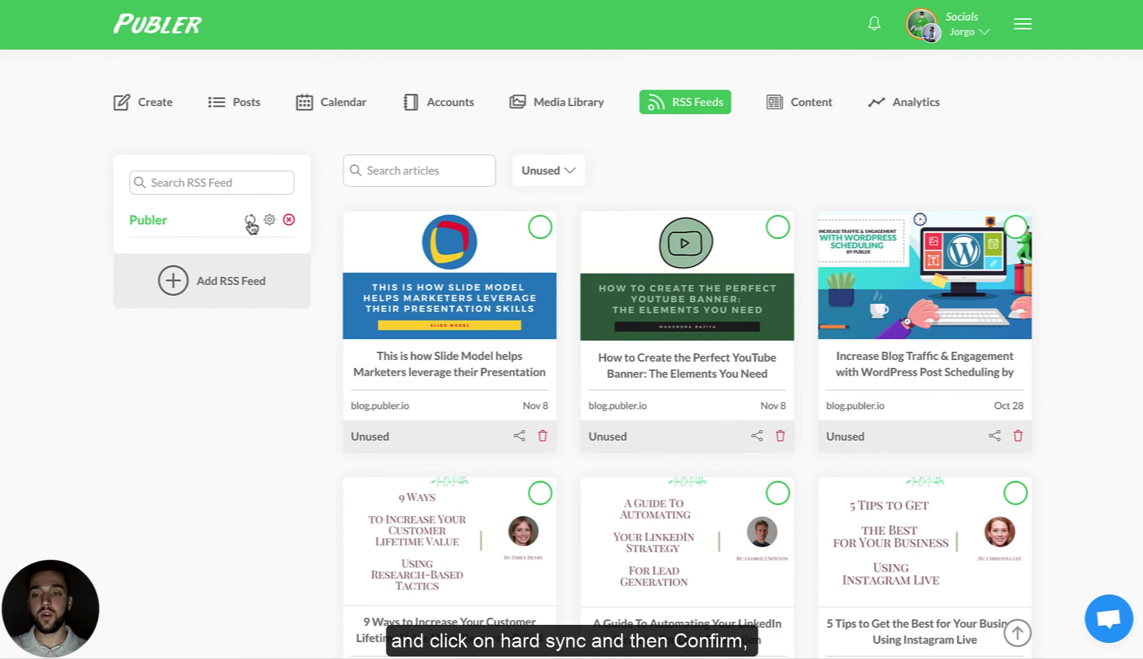
click(250, 222)
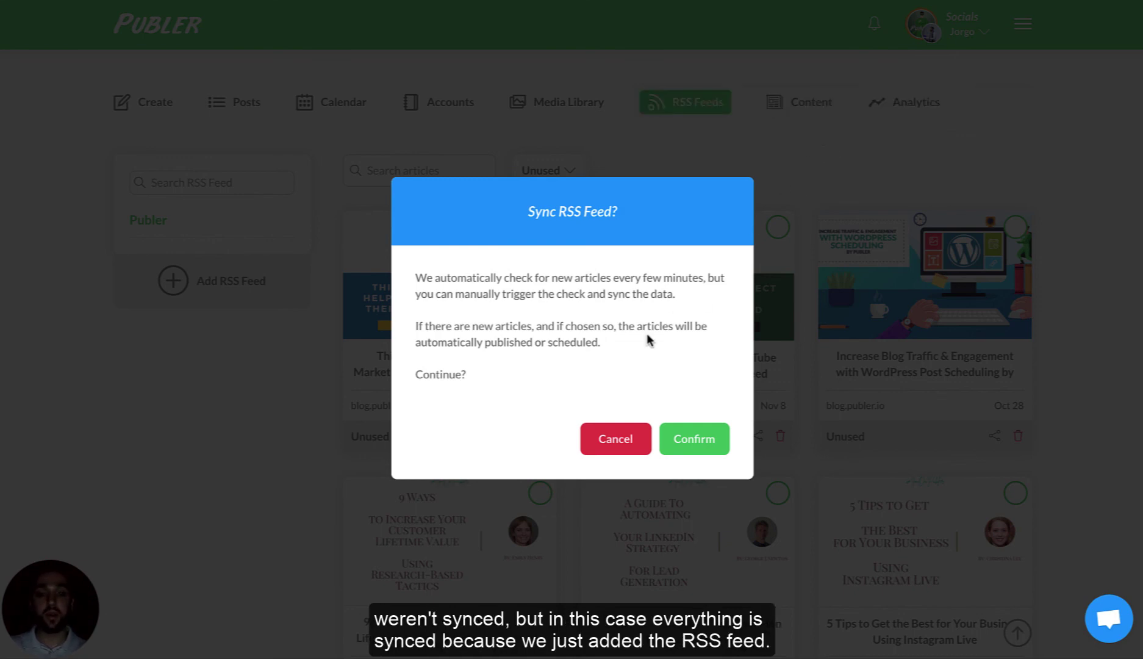
click(610, 444)
Delete the Publer RSS feed together with its stored articles
click(155, 227)
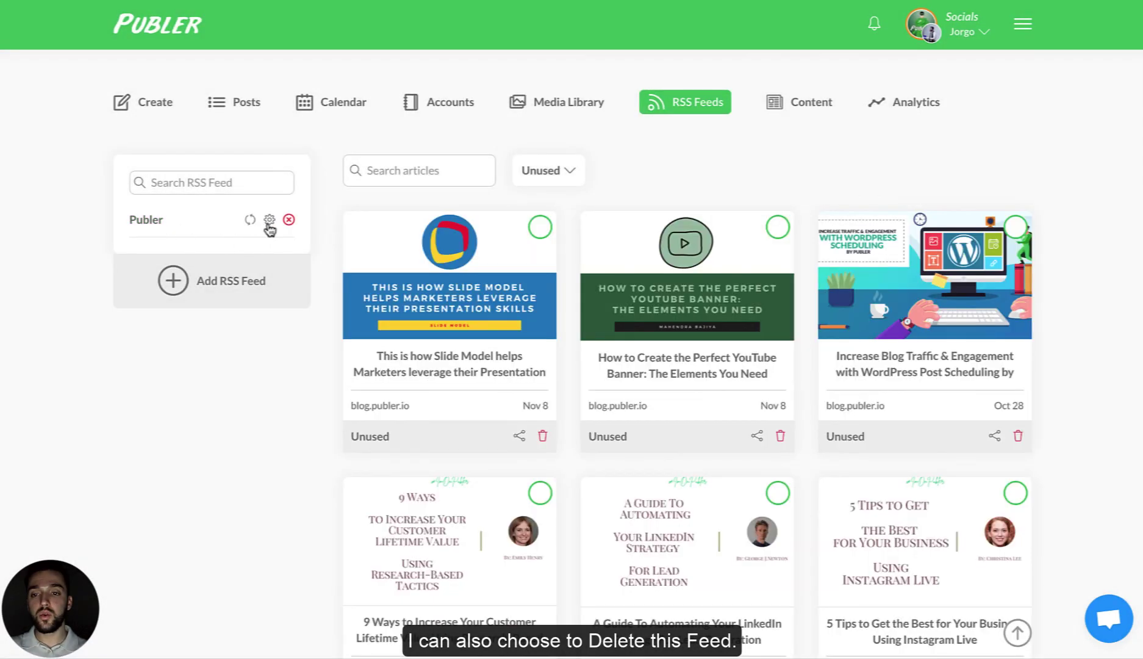
click(289, 220)
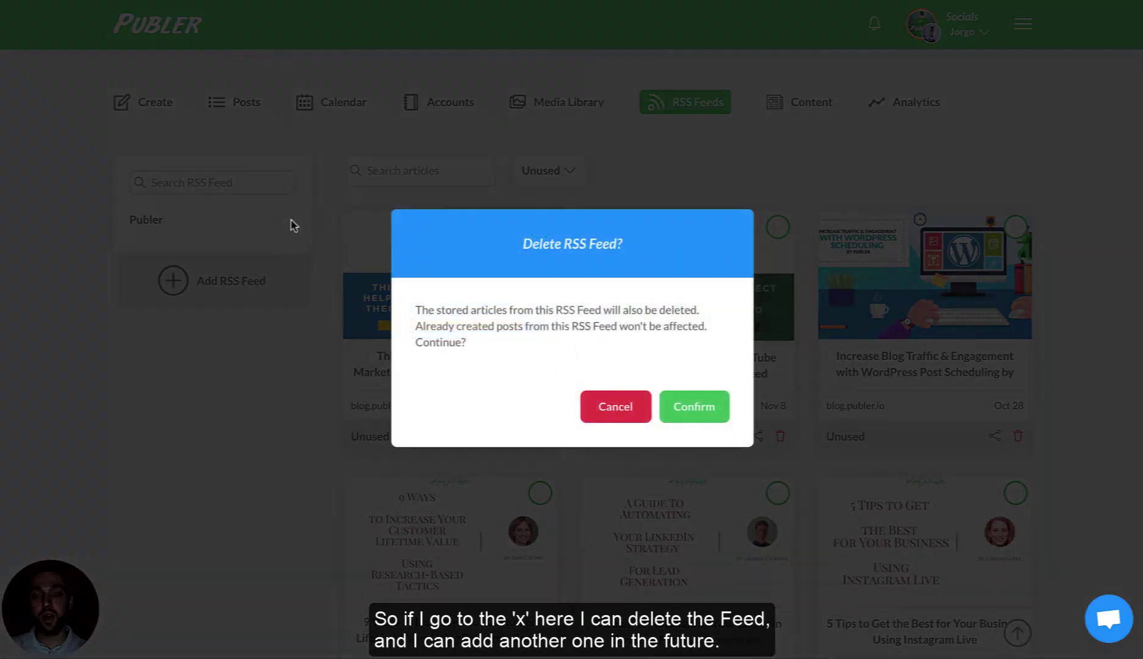
click(696, 413)
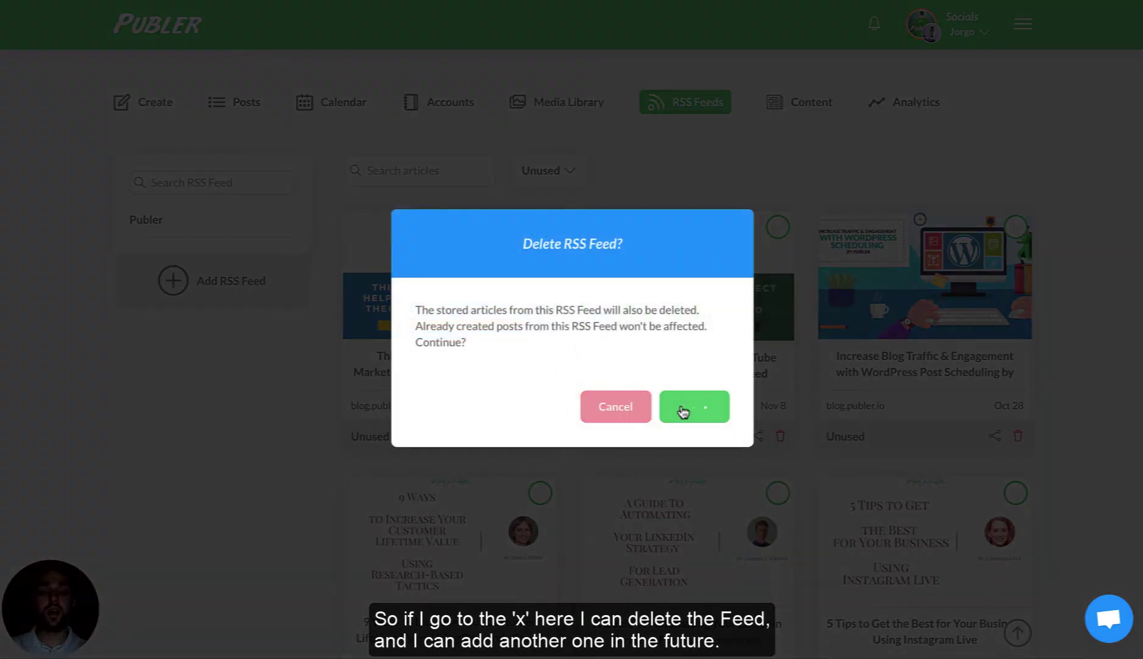
click(208, 262)
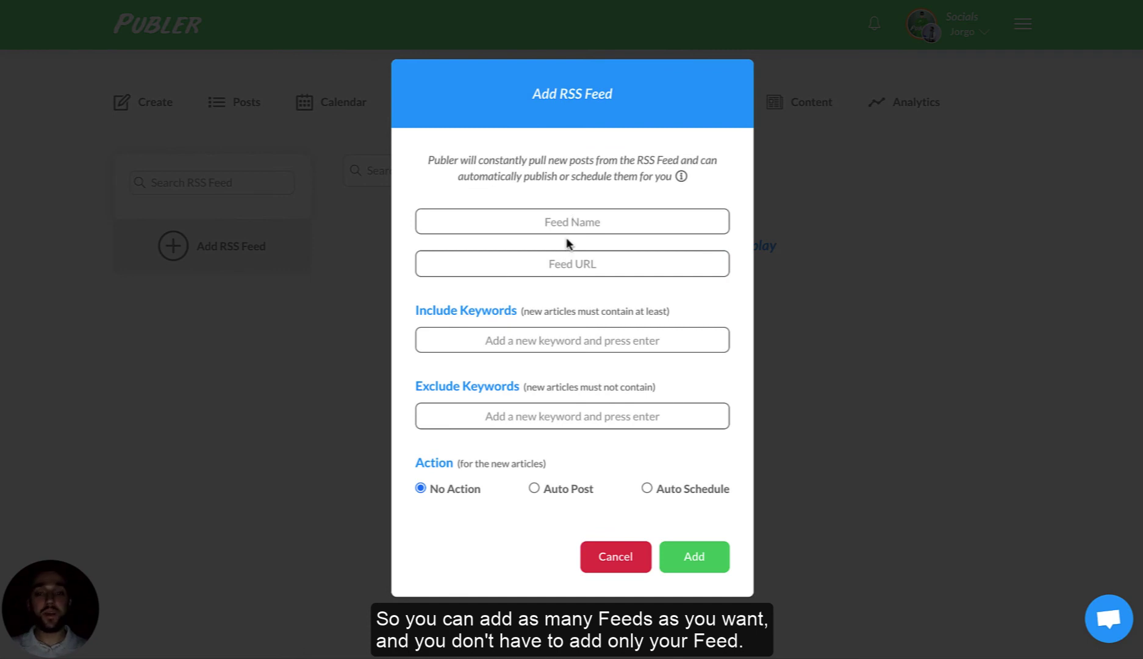
text(Publer)
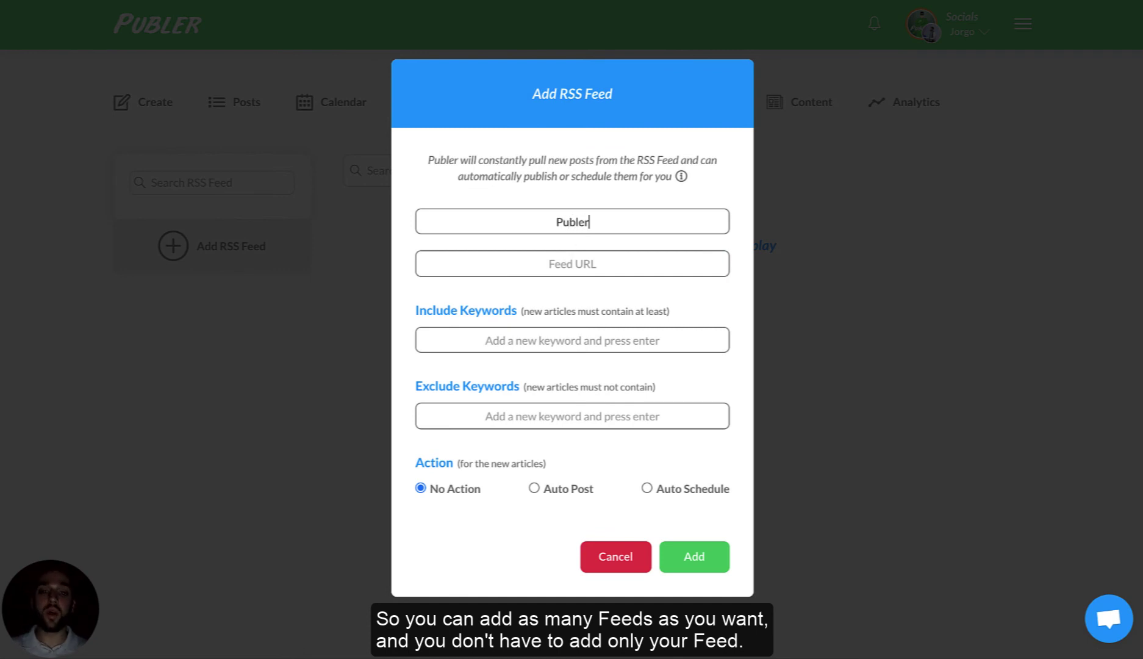
text(https://blog.publer.io/feed)
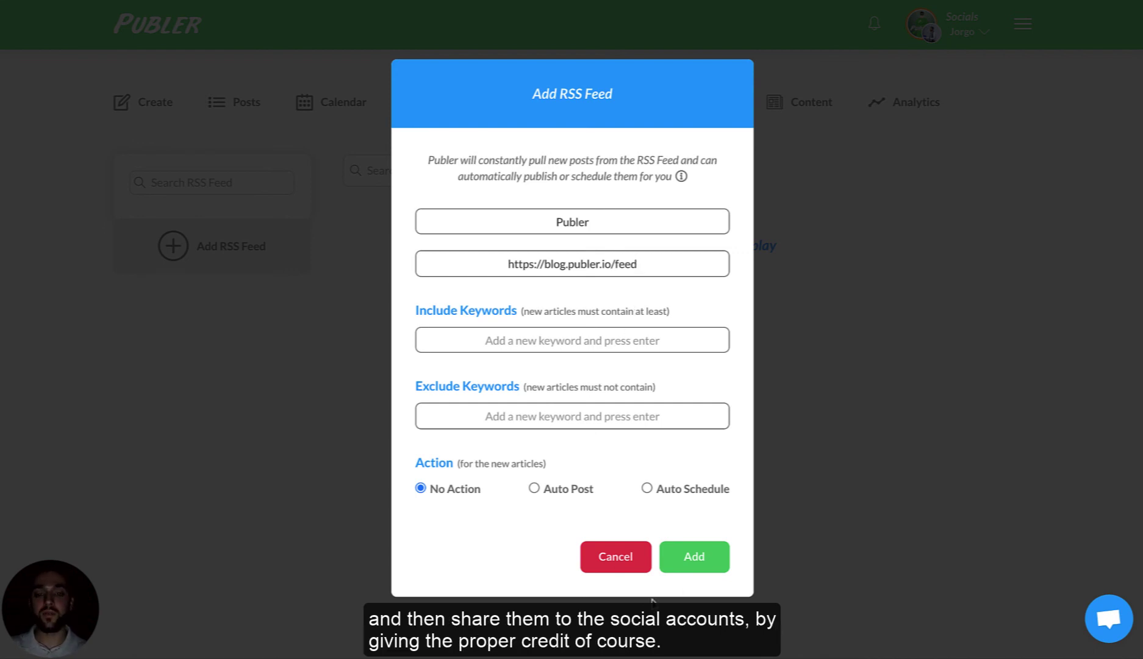
click(701, 556)
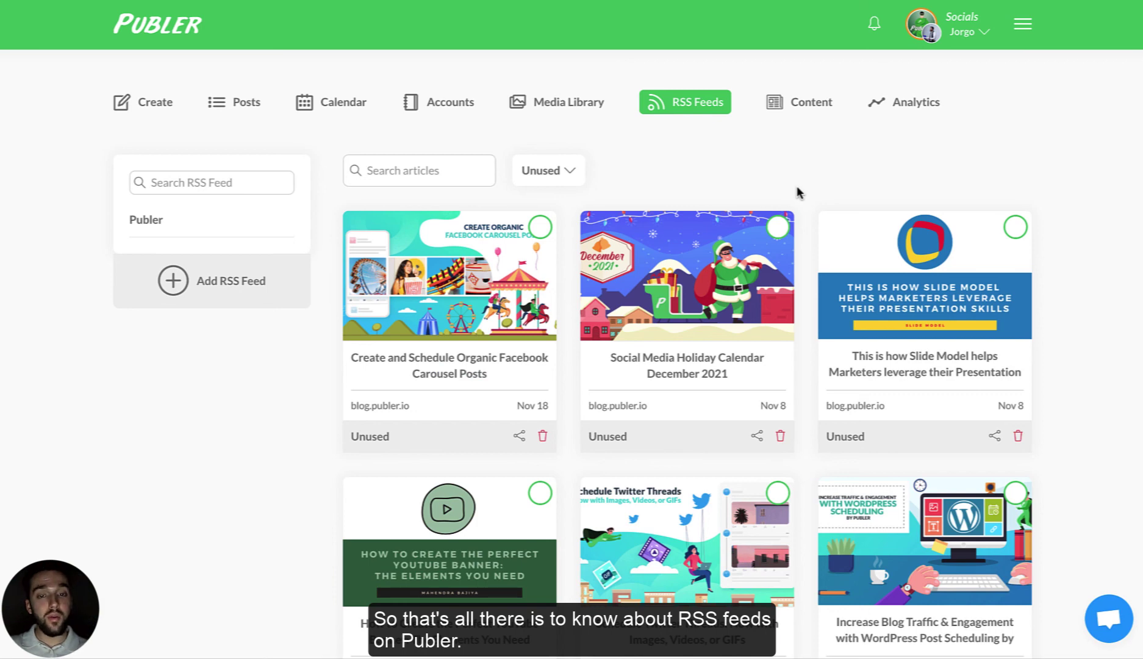